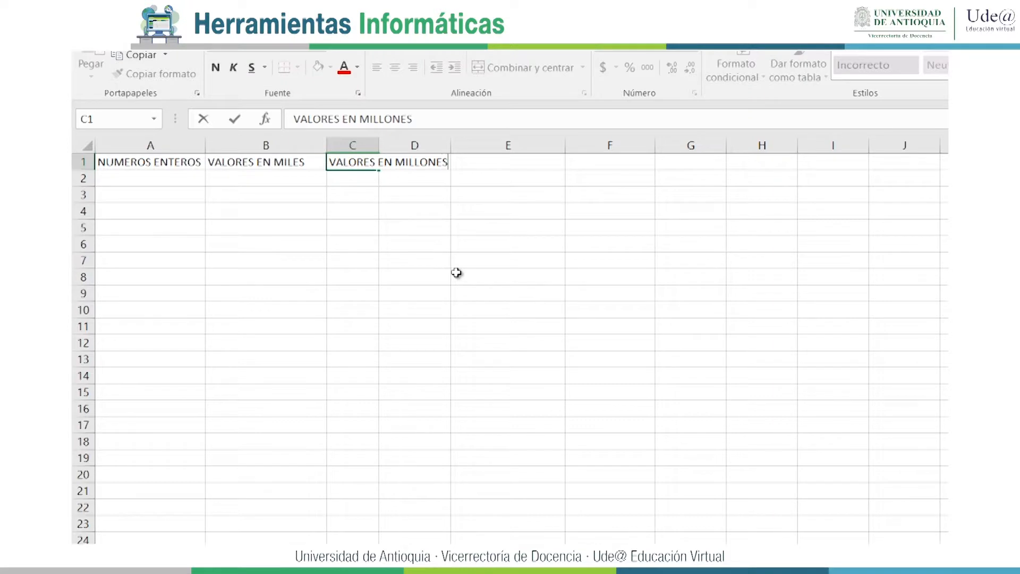
Enter the column heading DECIMALES in cell D1
type("DECICMALES")
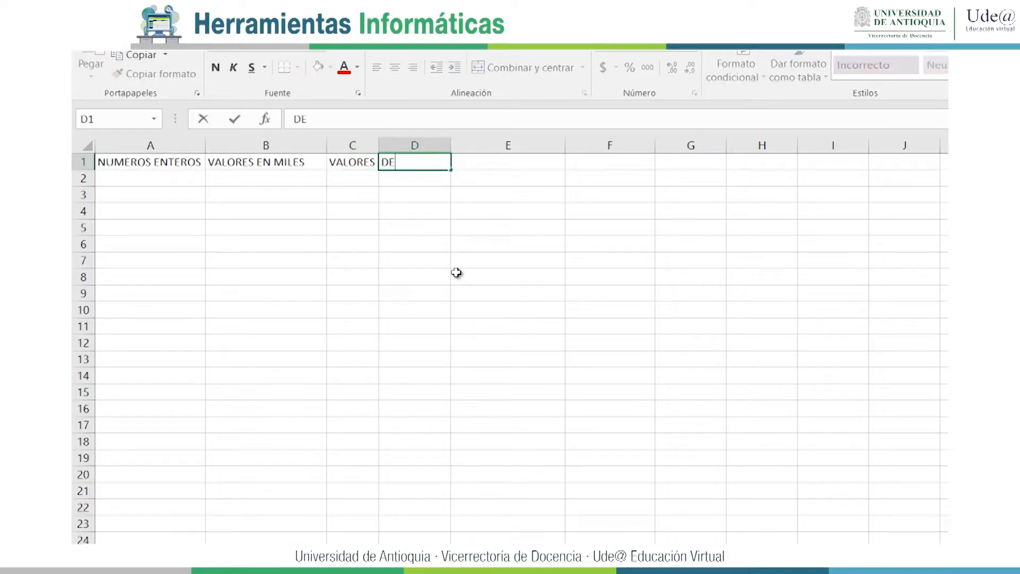
key("BackSpace")
key("BackSpace")
key("BackSpace")
key("BackSpace")
key("BackSpace")
key("BackSpace")
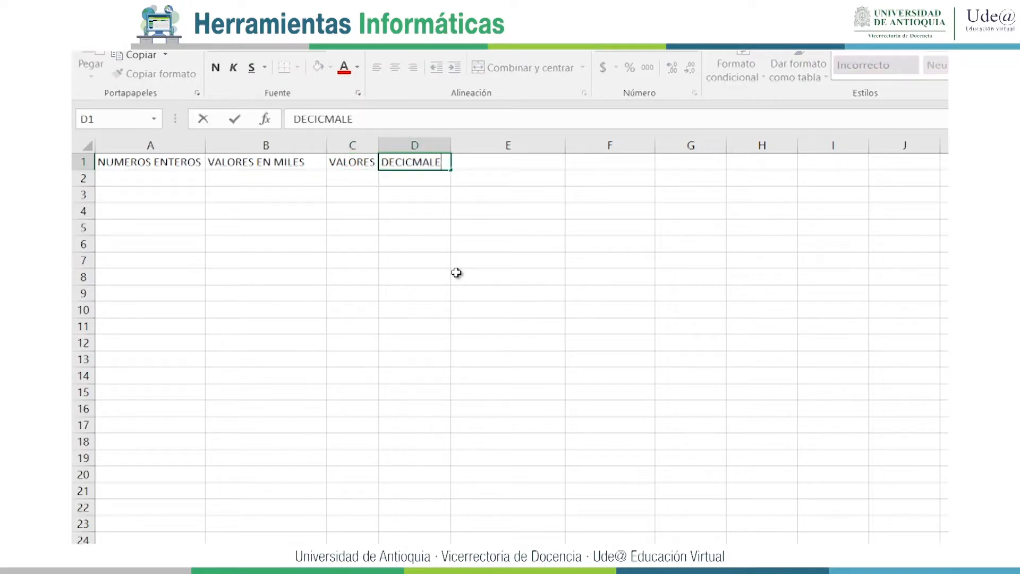
left_click(457, 272)
type("MALES")
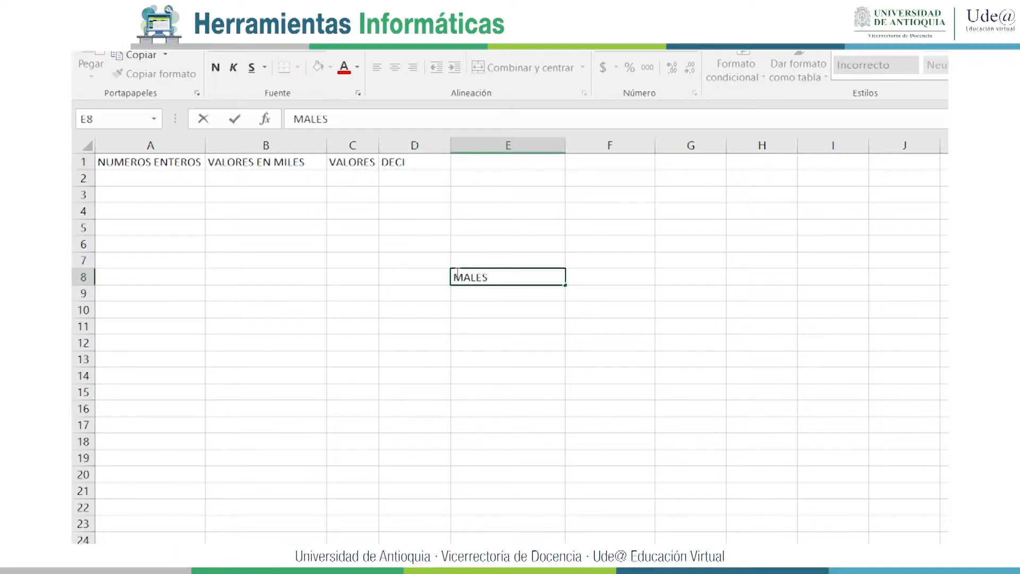
key("Escape")
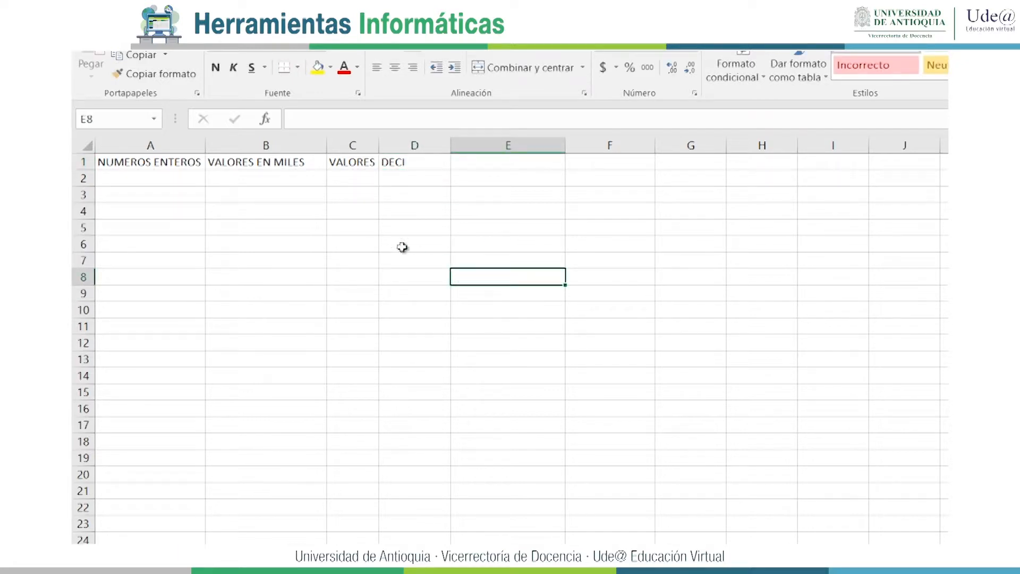
left_click(404, 164)
double_click(403, 164)
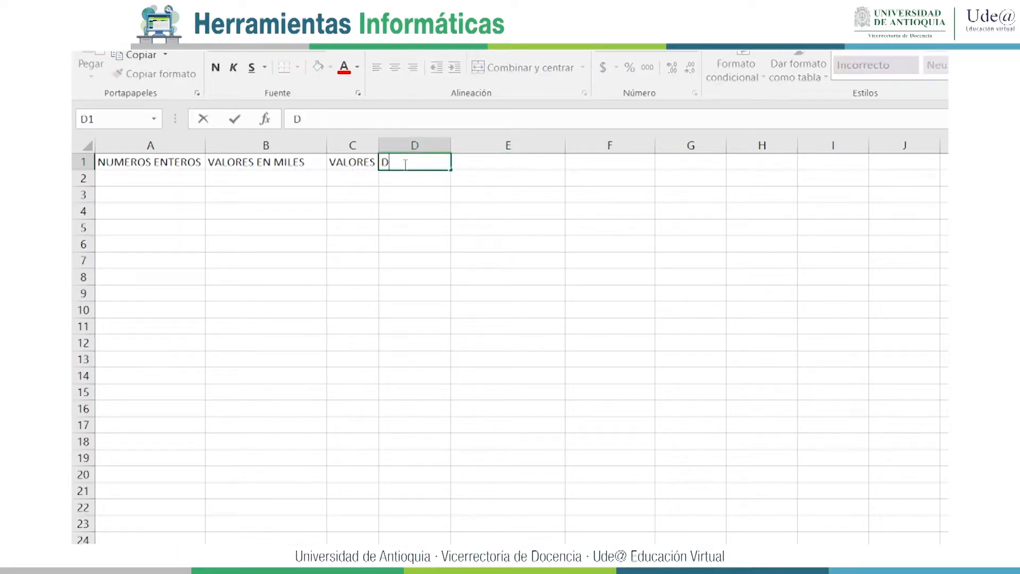
type("MALES")
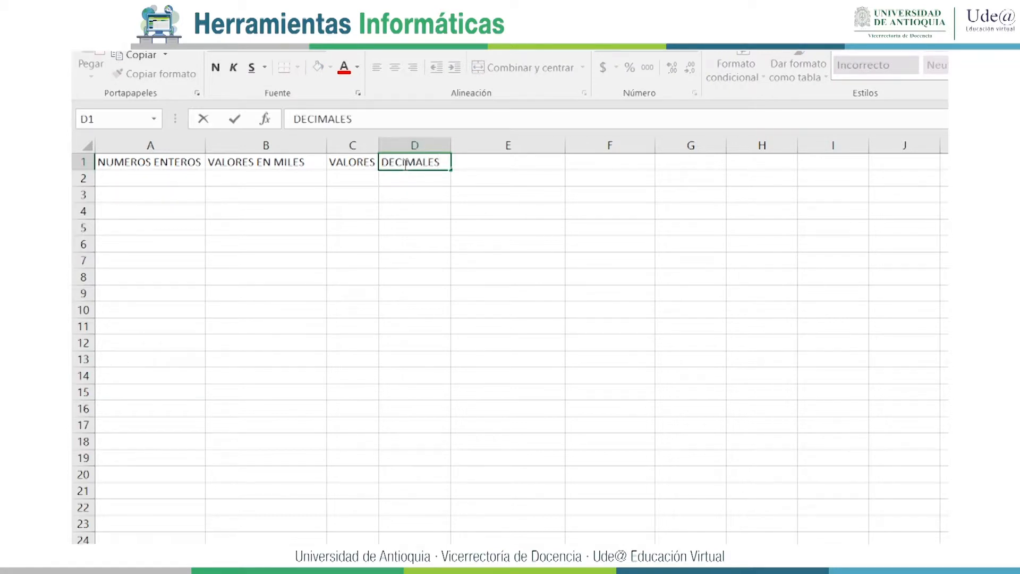
Enter the column headings PORCENTAJE, MONEDA and FRACCIONARIOS in cells E1 to G1
key("Tab")
type("PORCENTAJE")
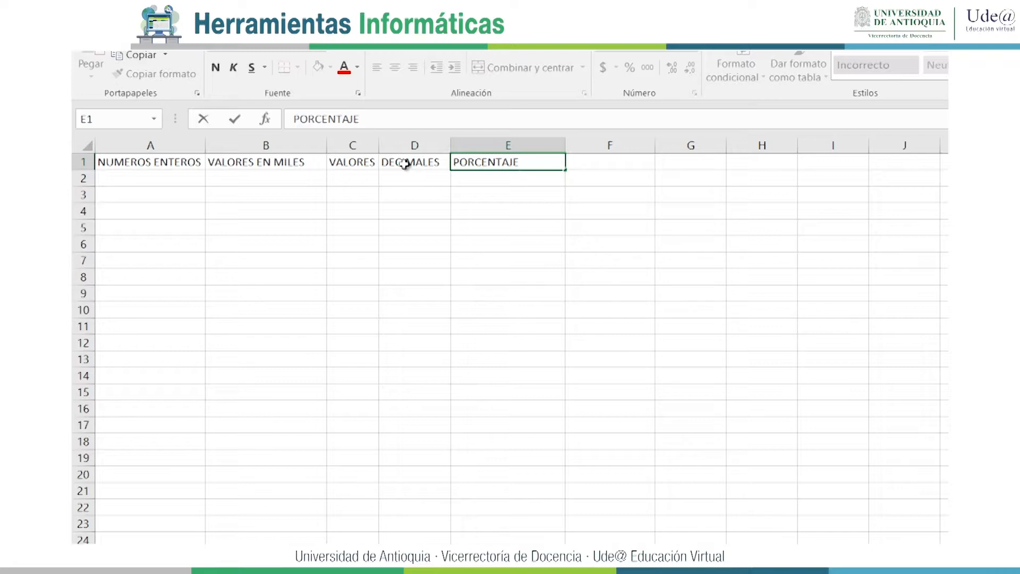
key("Tab")
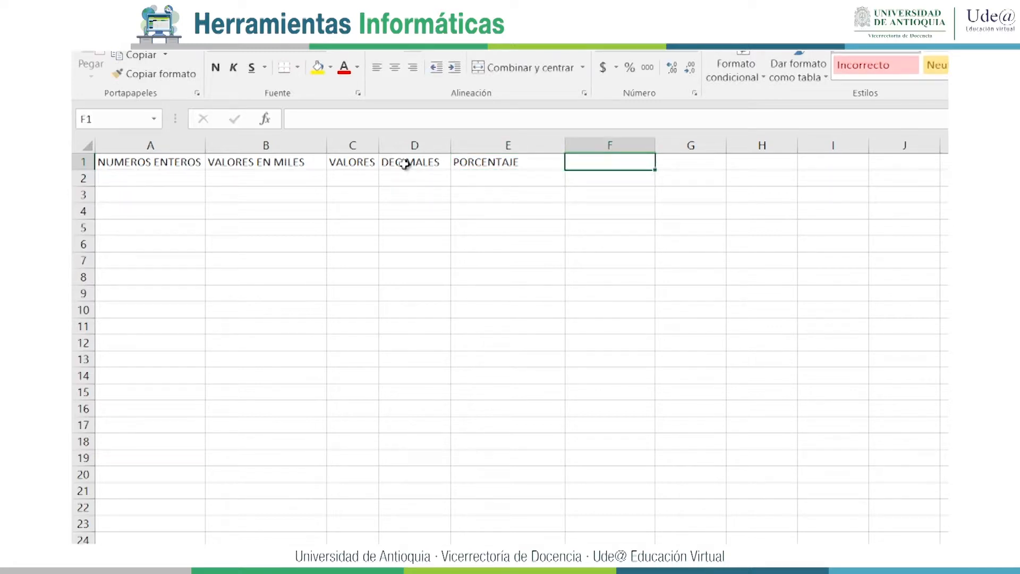
type("MONEDA")
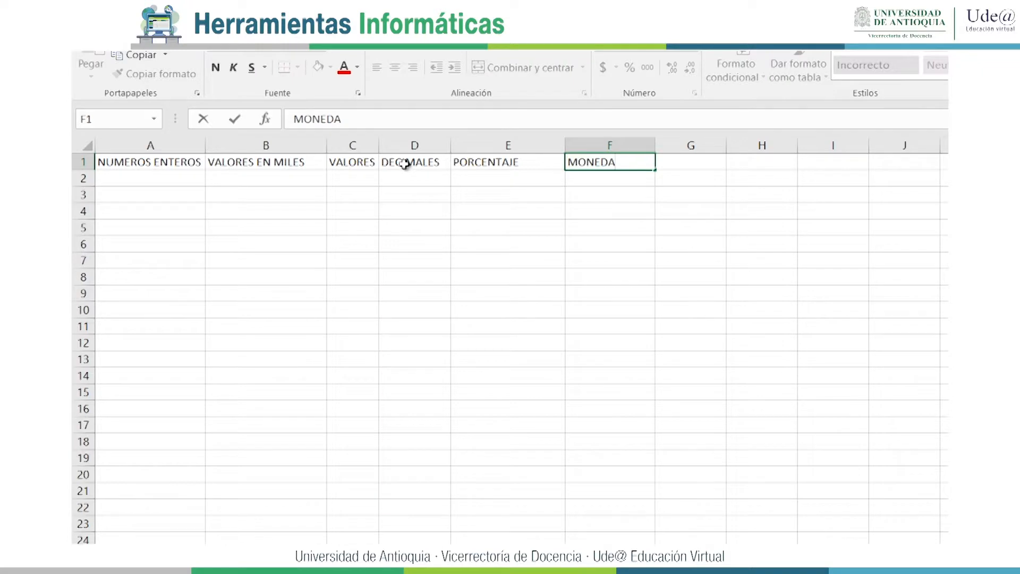
key("Tab")
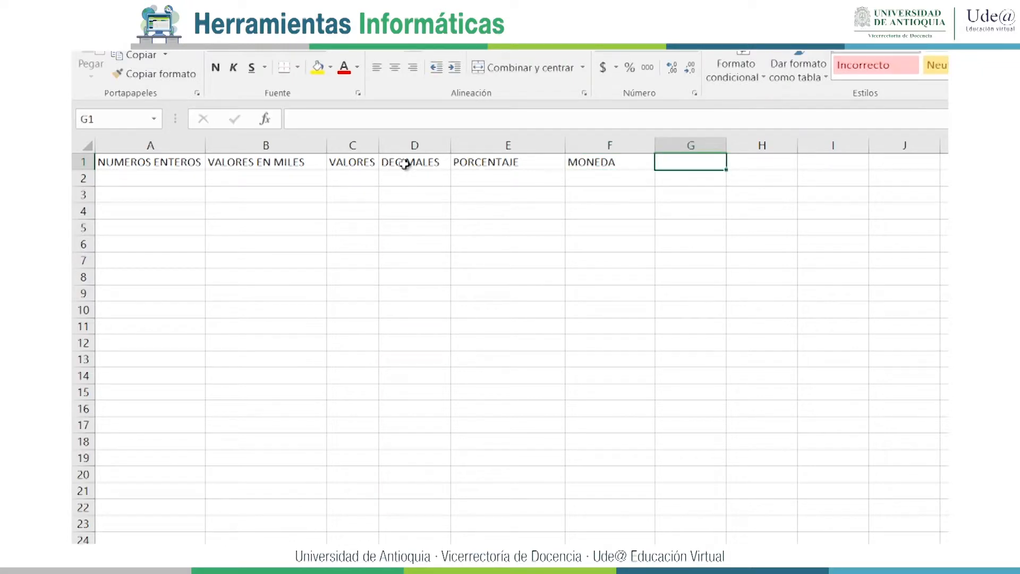
type("FRAC")
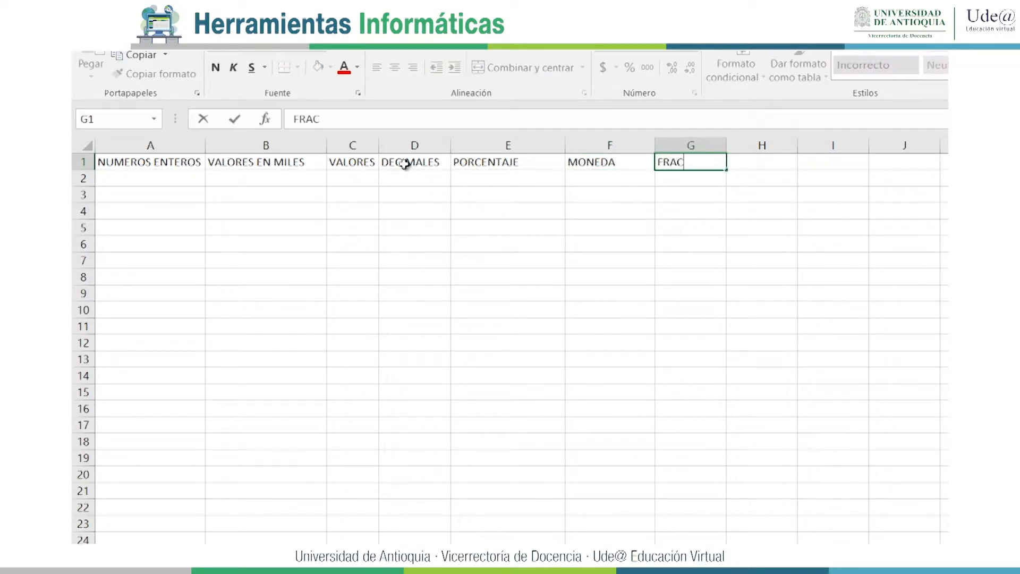
type("CIONARIOS")
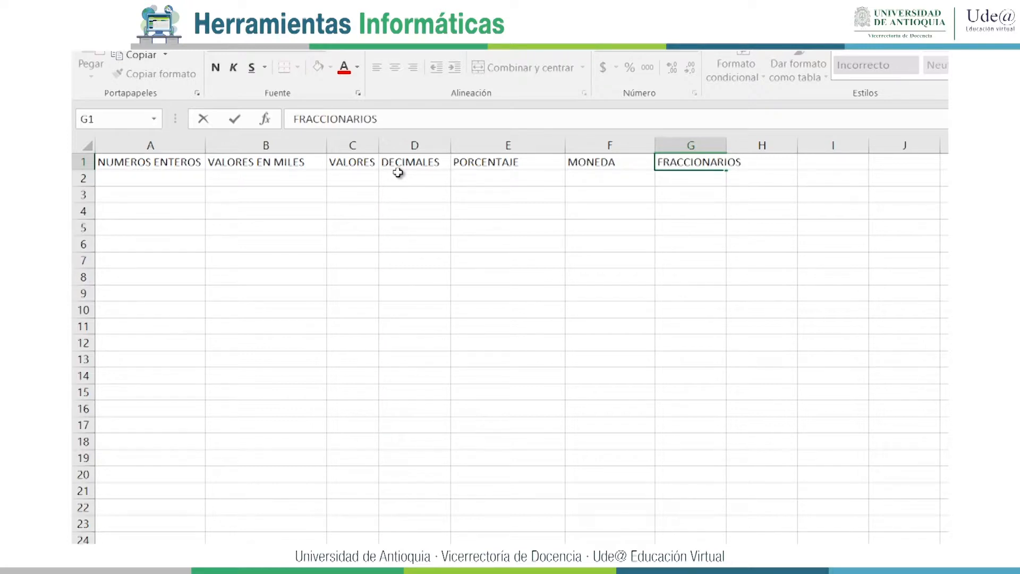
key("Return")
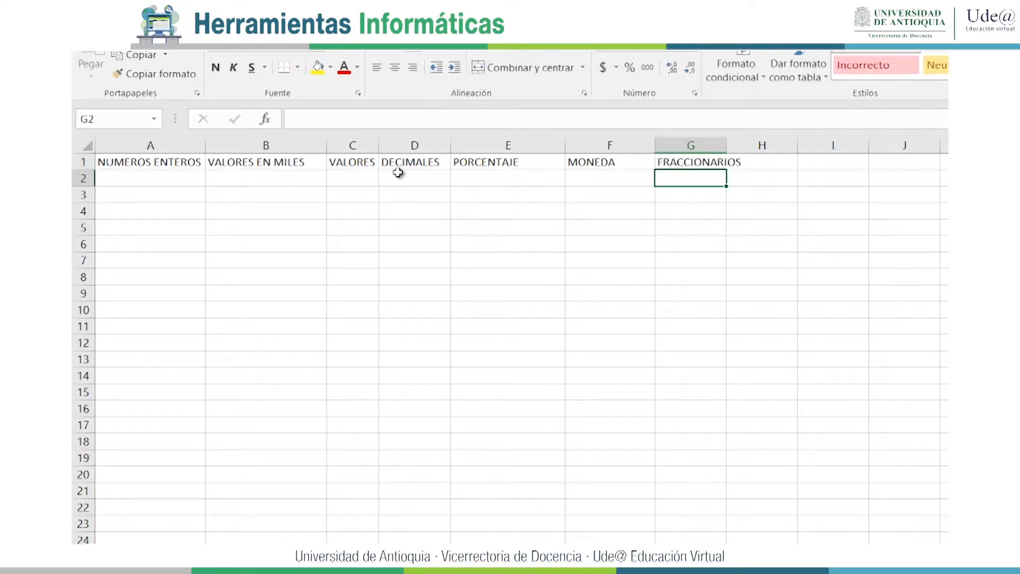
Enter the whole numbers 140, 450 and 1000 in cells A2 to A4 under NUMEROS ENTEROS
key("Up")
key("Down")
key("Left")
key("Left")
key("Left")
key("Left")
key("Left")
key("Left")
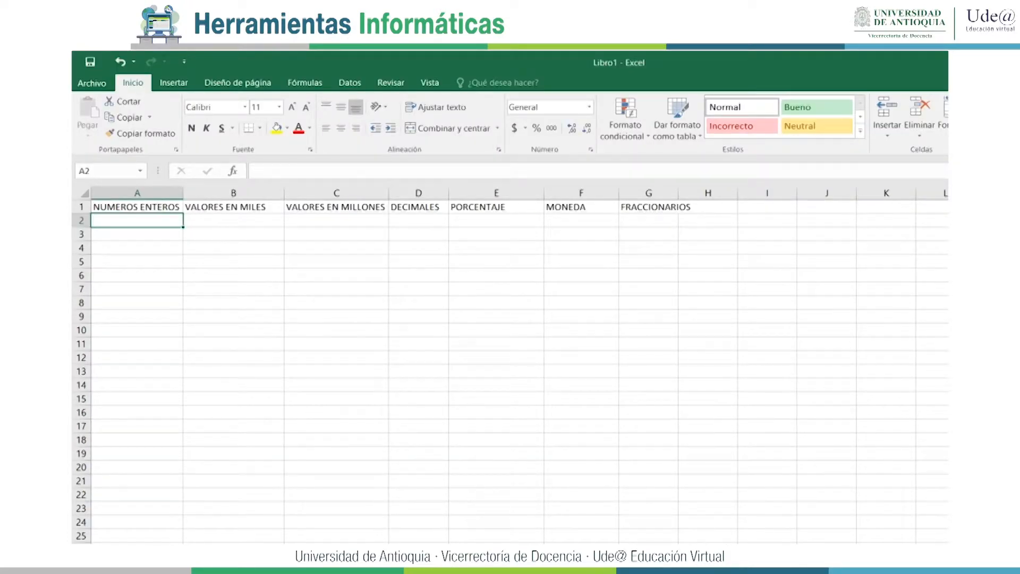
type("140")
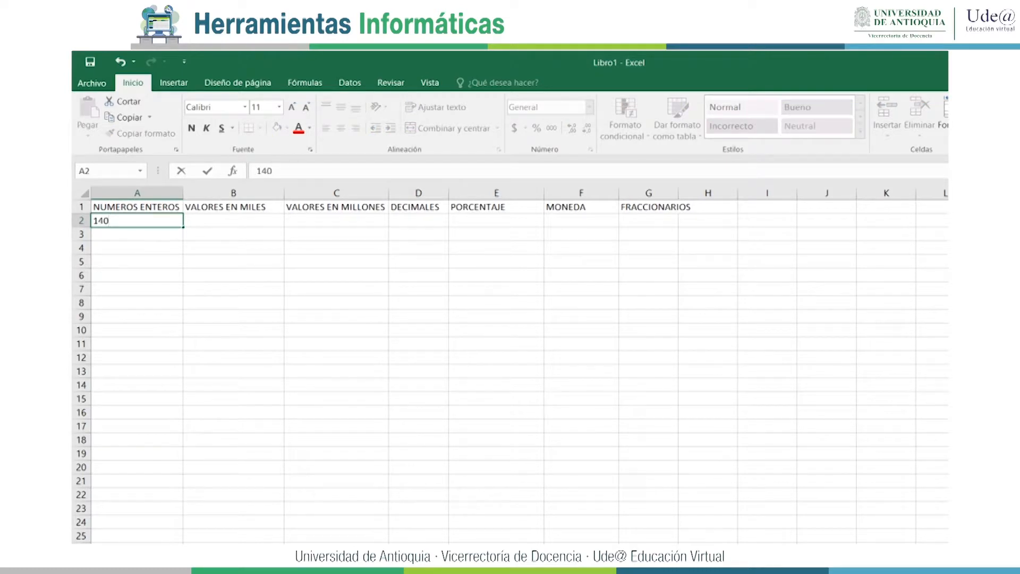
key("Return")
type("450")
key("Return")
type("1")
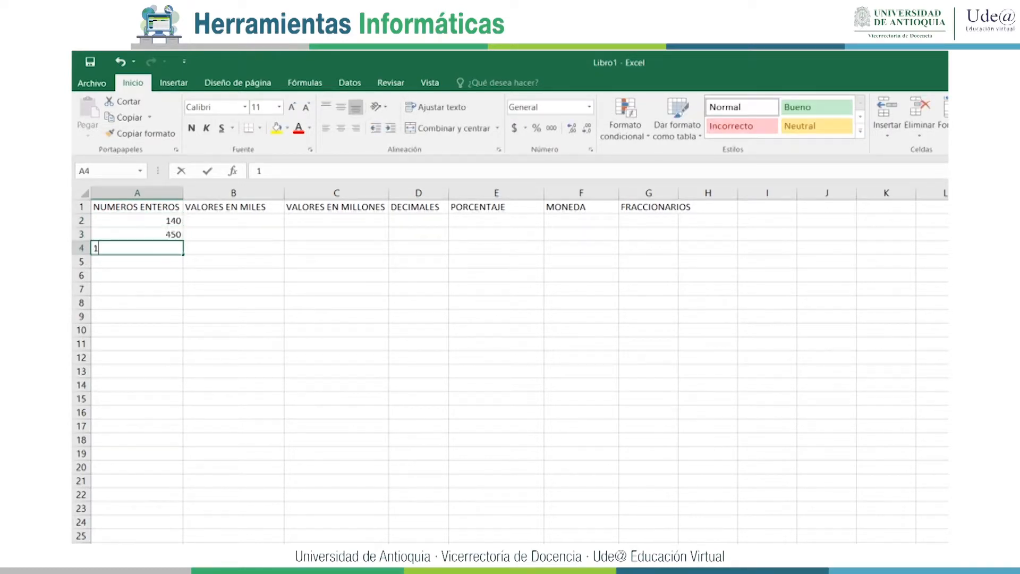
type("000")
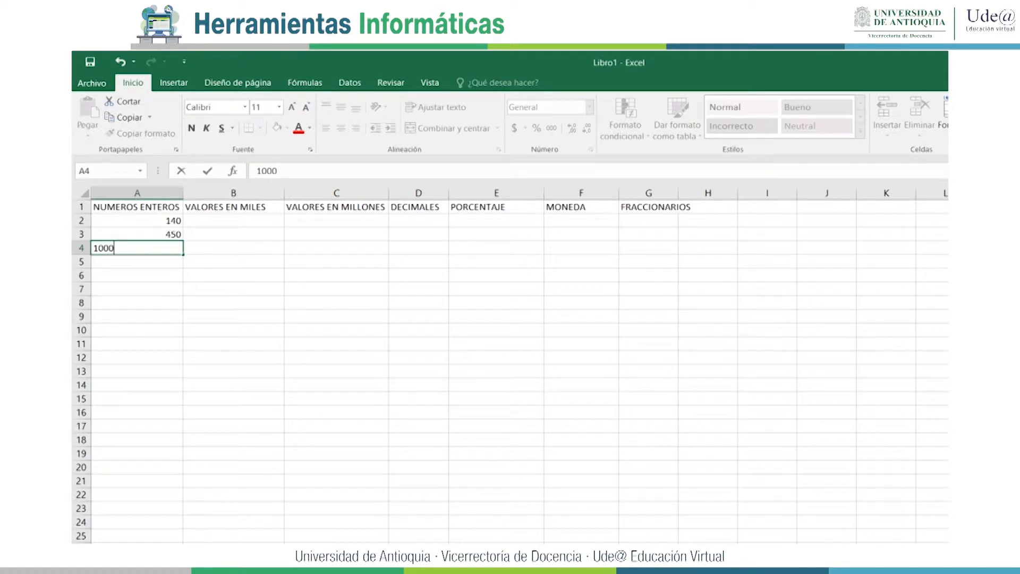
key("Return")
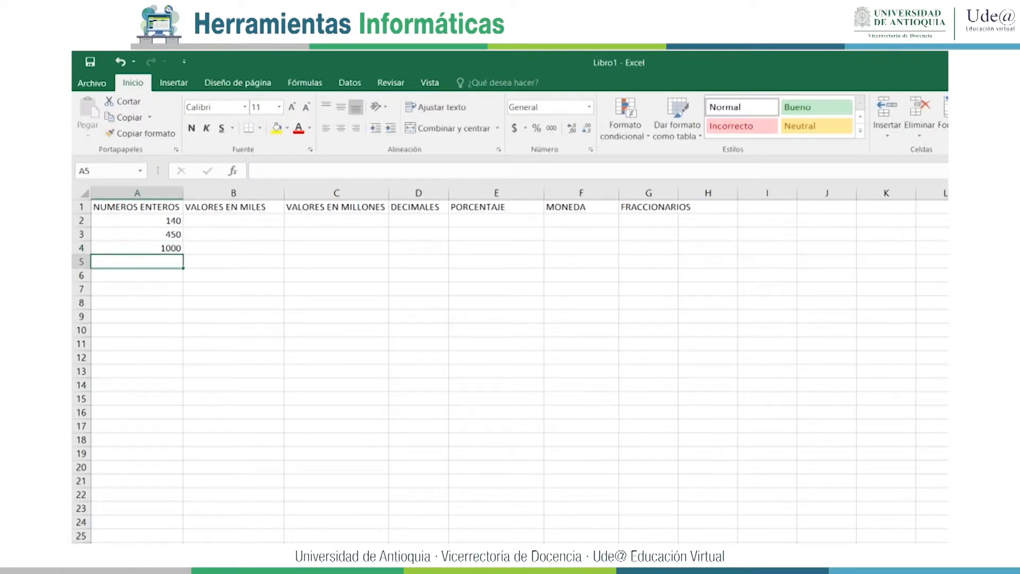
Enter 1.000 in cell B2 under VALORES EN MILES, including the thousands separator
key("Up")
key("Up")
key("Up")
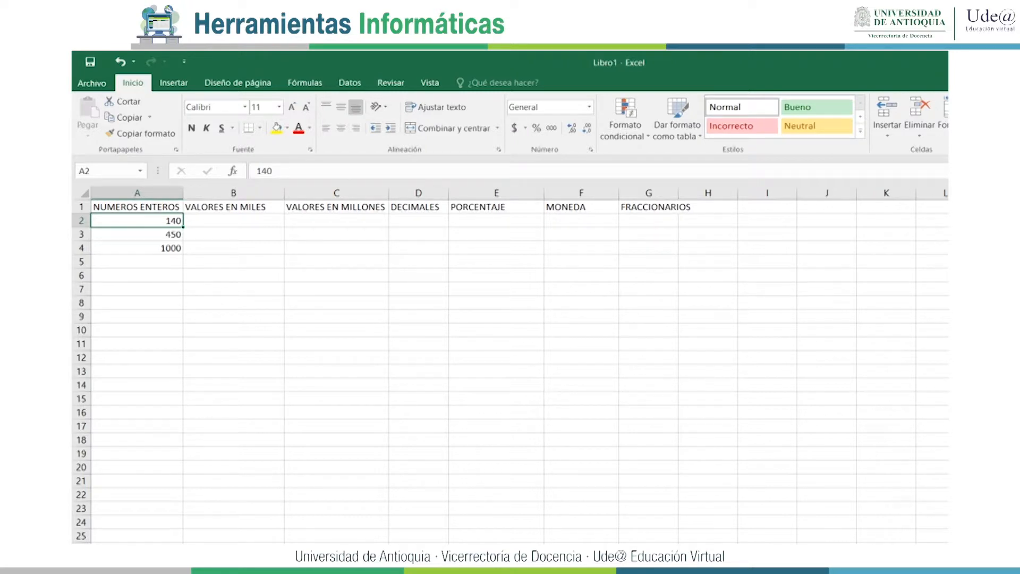
key("Right")
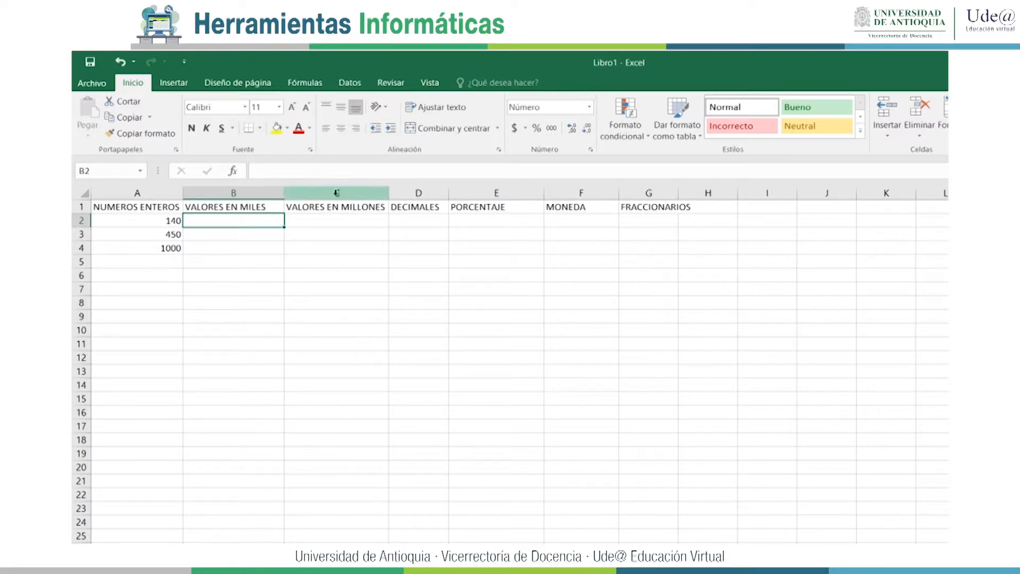
type("100")
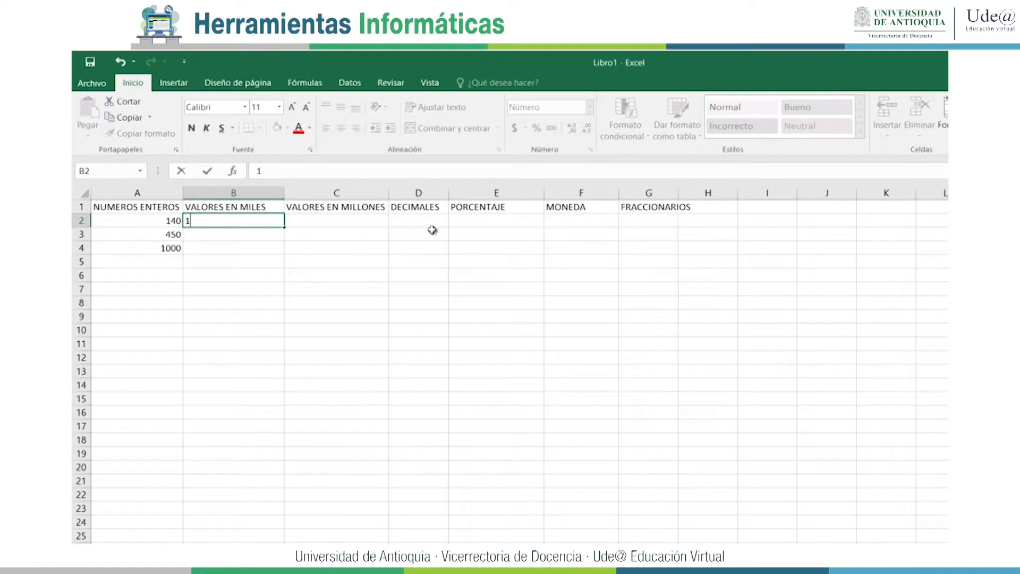
key("BackSpace")
key("BackSpace")
type(".000")
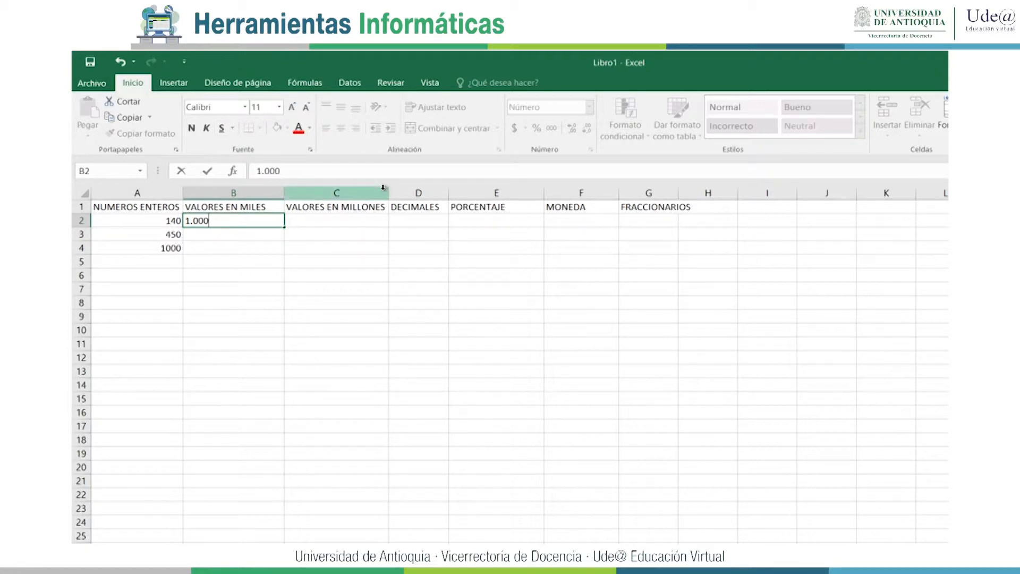
key("Return")
key("Up")
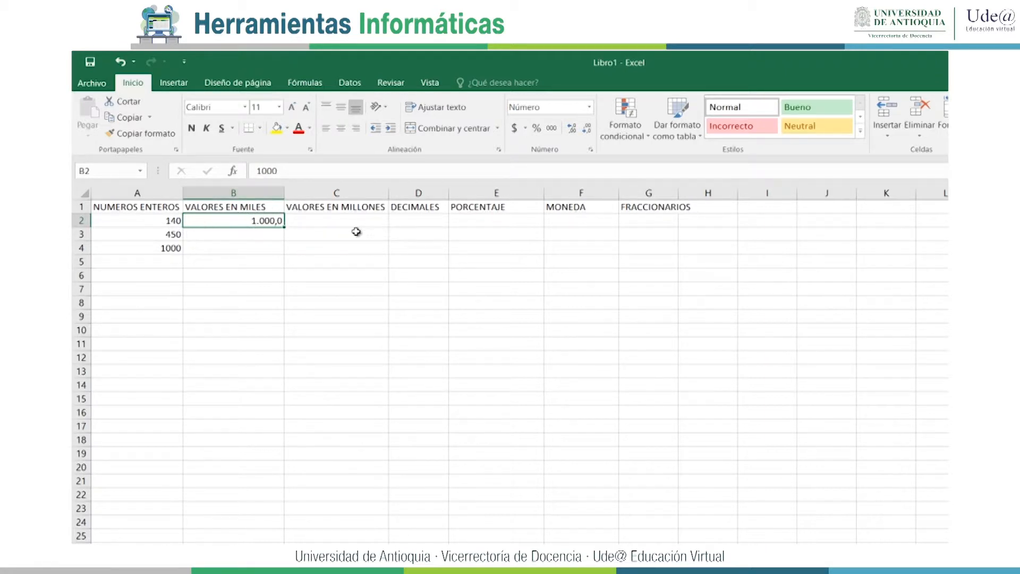
Enter 2.500 and 4.500 in cells B3 and B4, including the thousands separators
left_click(270, 236)
type("2")
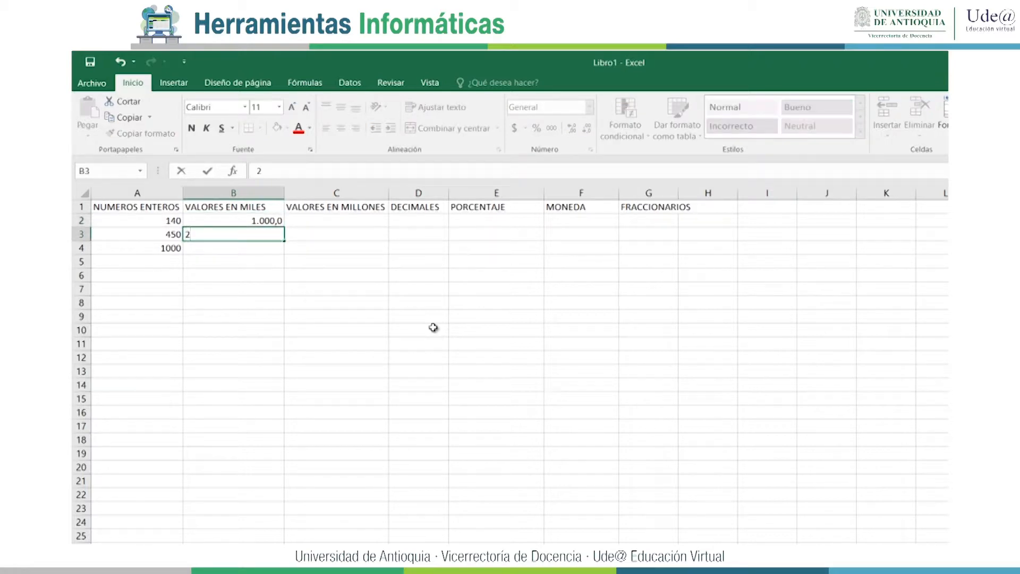
type("5")
key("BackSpace")
type(".500")
key("Return")
type("4.500")
key("Return")
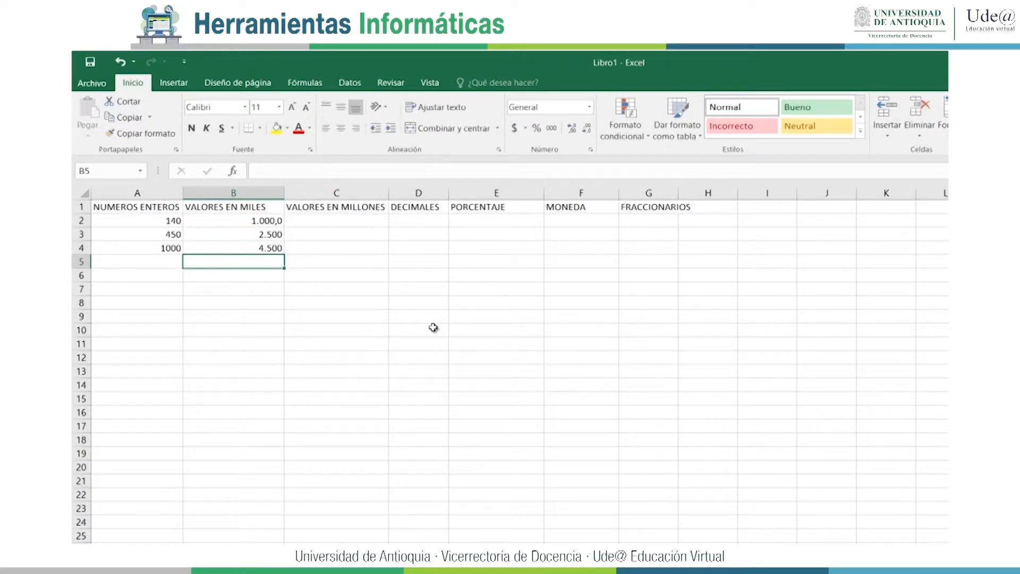
Enter 1.500.000 in cell C2 under VALORES EN MILLONES, including the separators
key("Up")
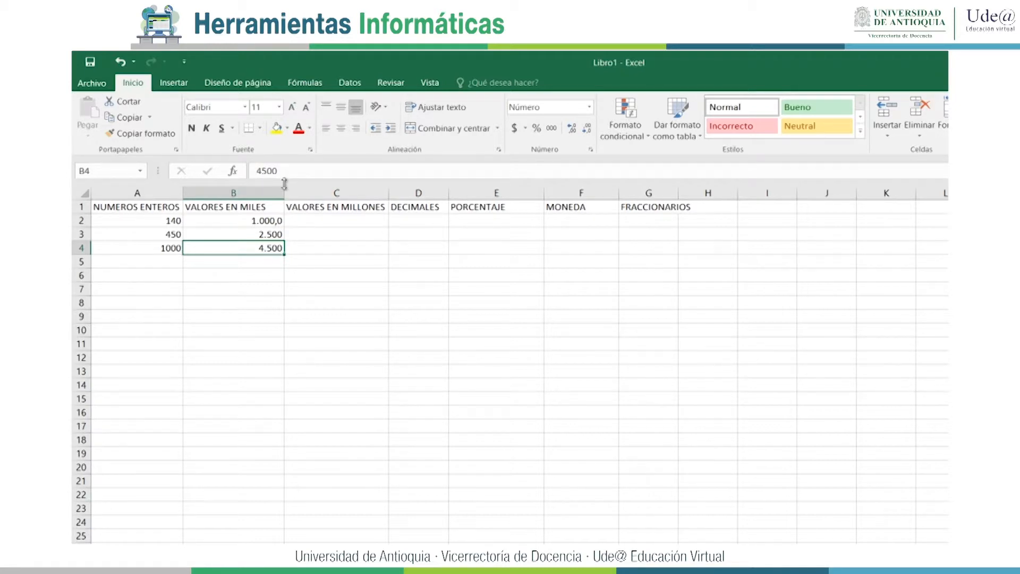
key("Up")
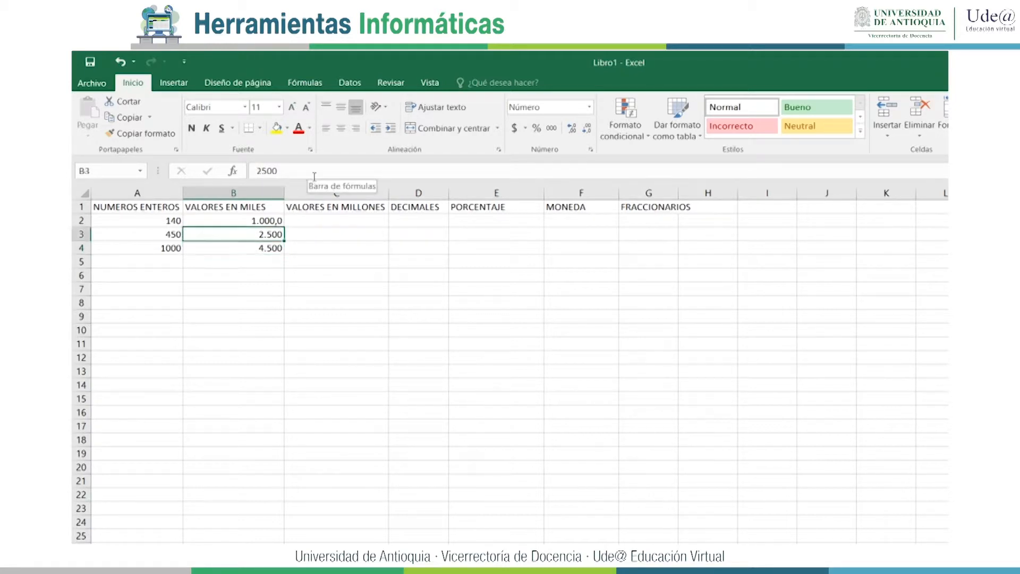
key("Up")
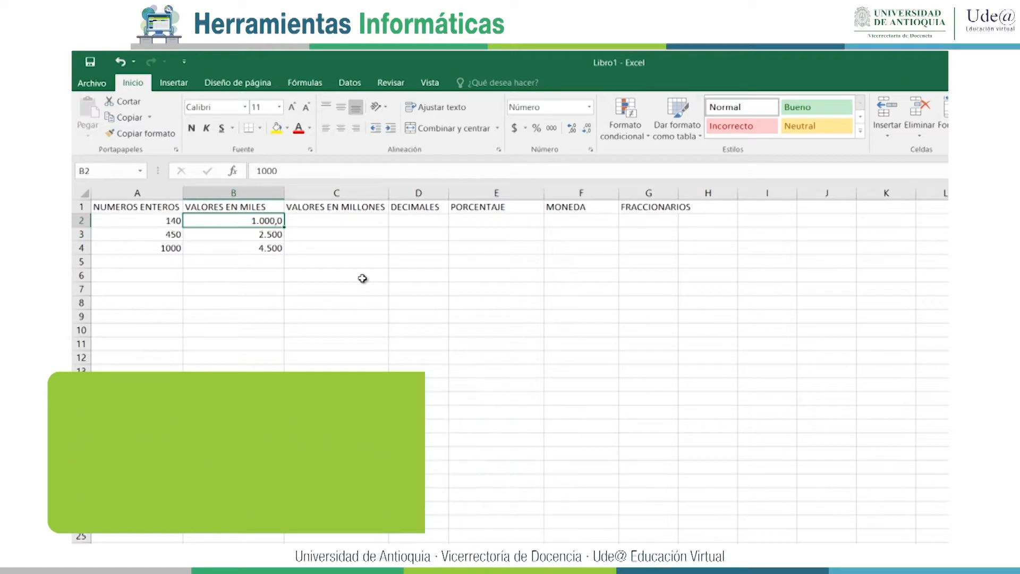
key("Right")
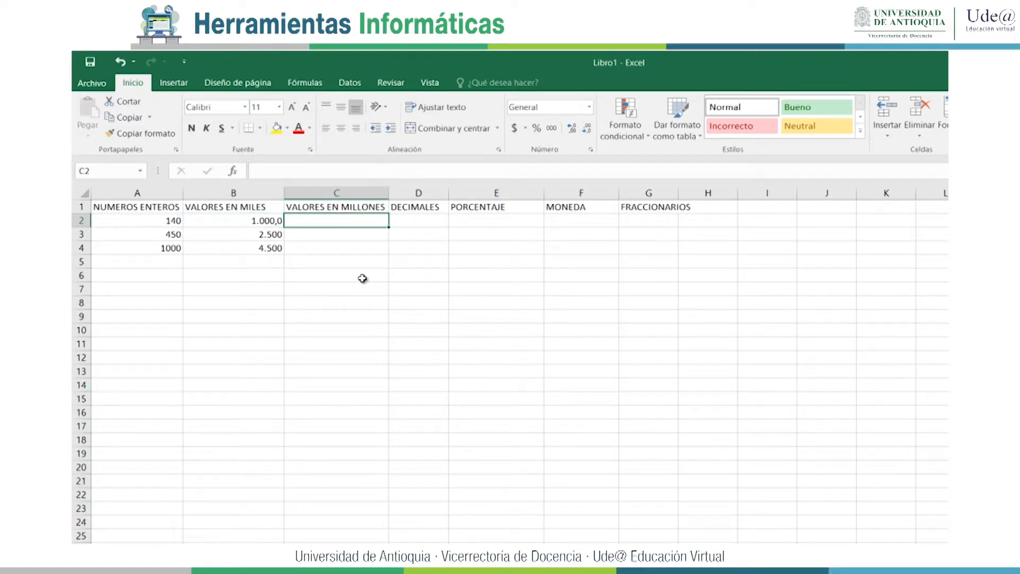
type("1.5")
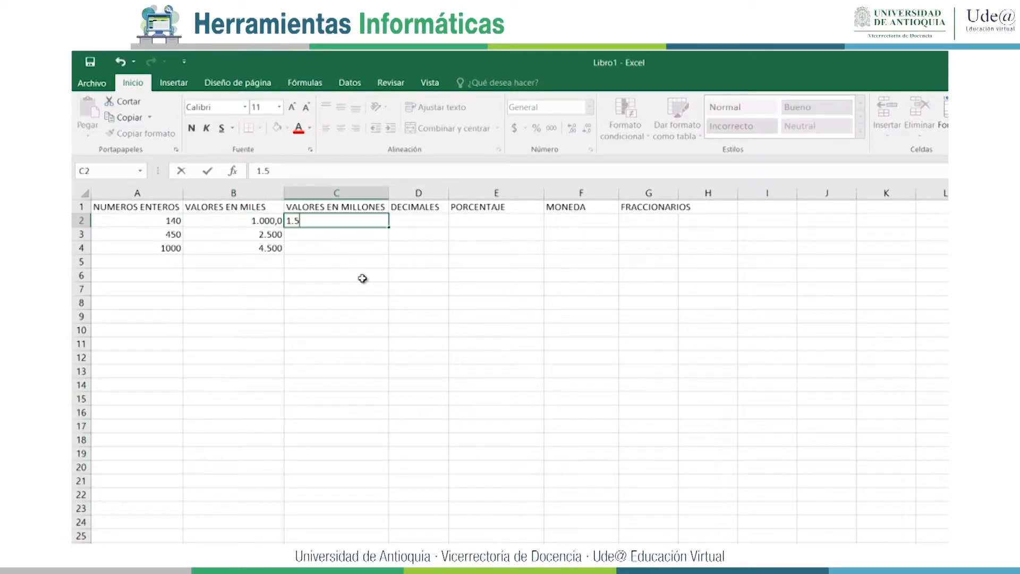
type("00.000")
key("Return")
Enter 3.000.000 and 2.700.000 in cells C3 and C4, including the separators
type("3")
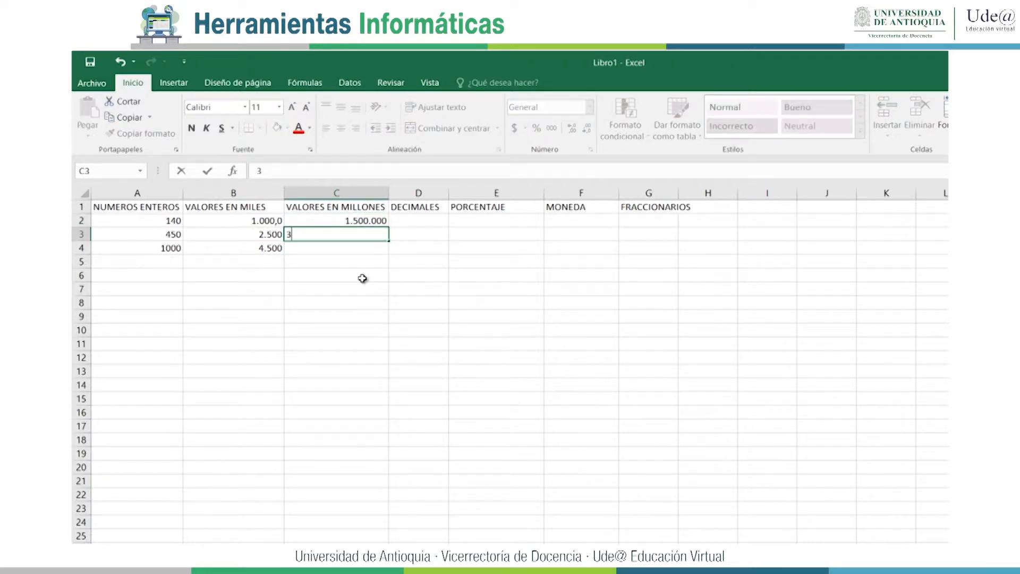
type(".000.000")
key("Return")
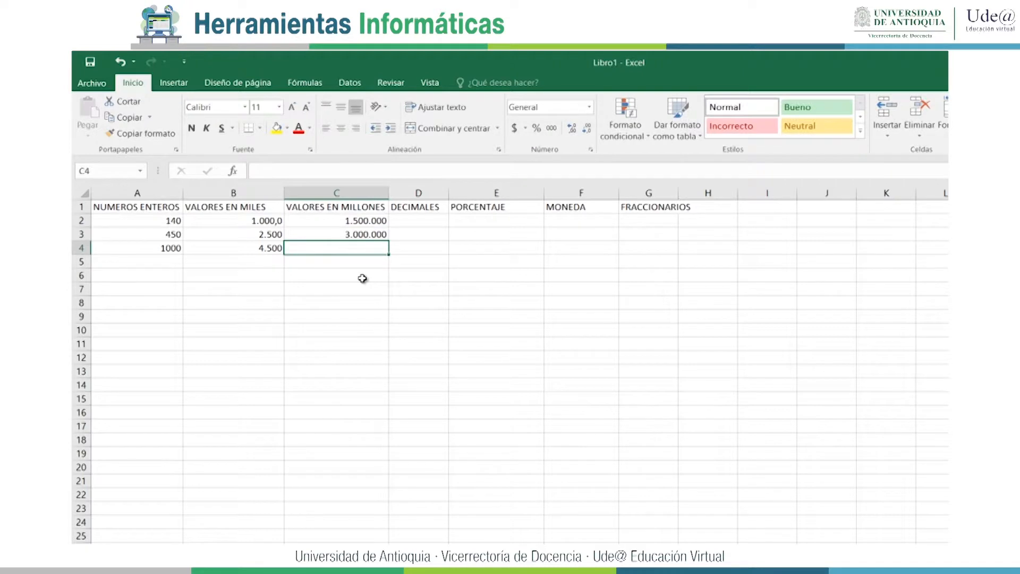
type("2")
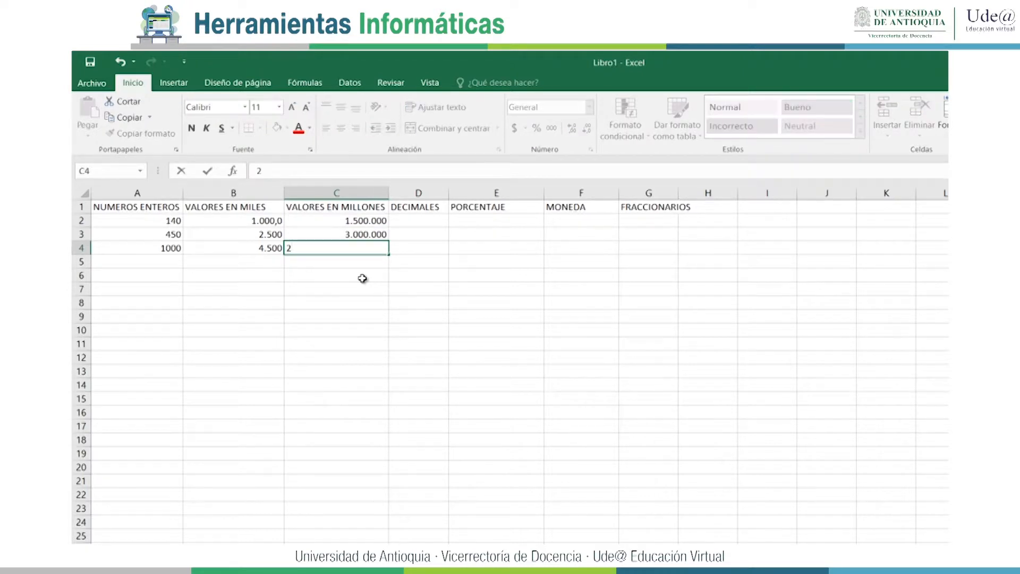
type(".700.000")
key("Return")
type("1")
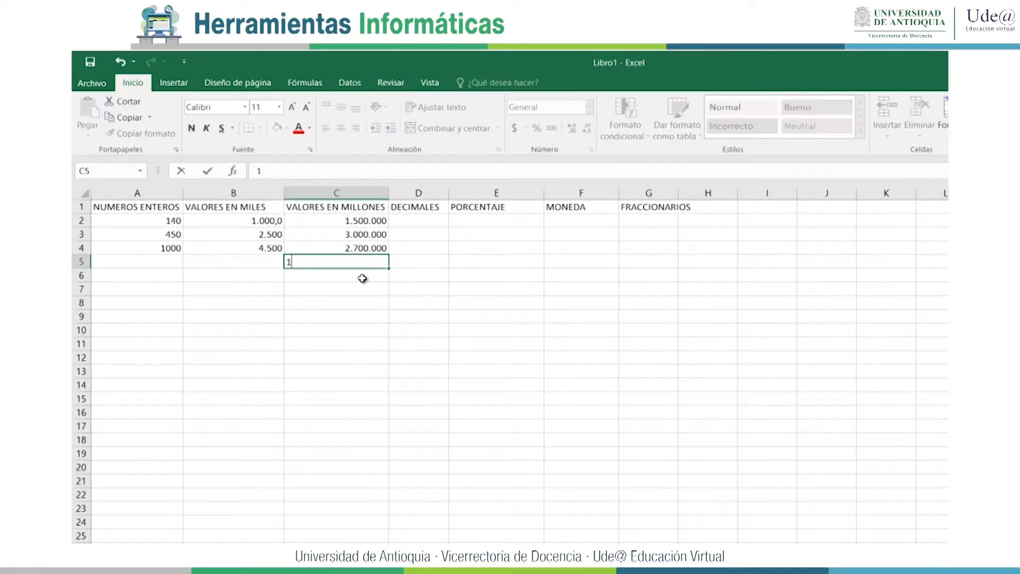
key("Escape")
key("Up")
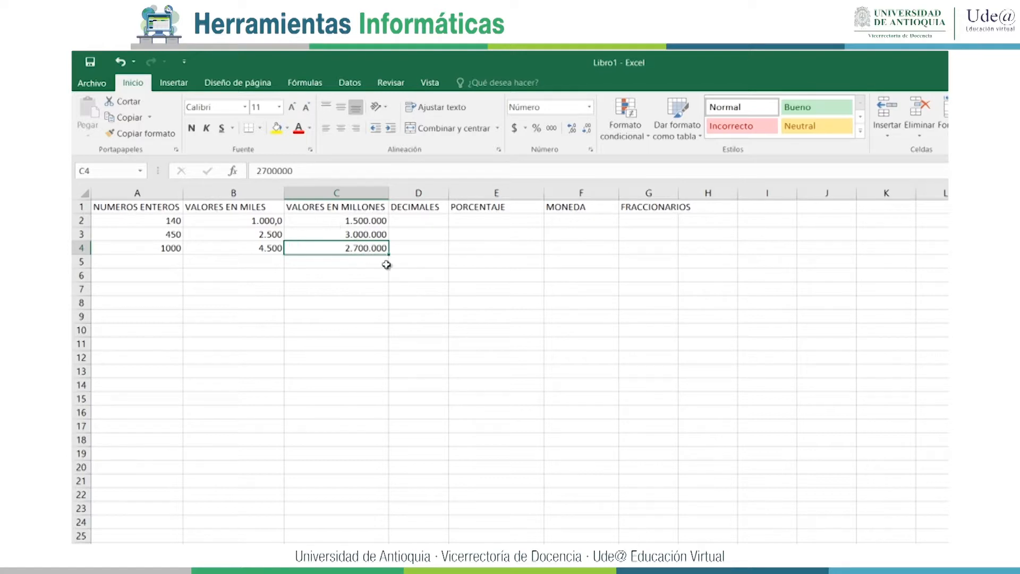
Enter the decimal 1,5 in cell D2 under DECIMALES
left_click(419, 220)
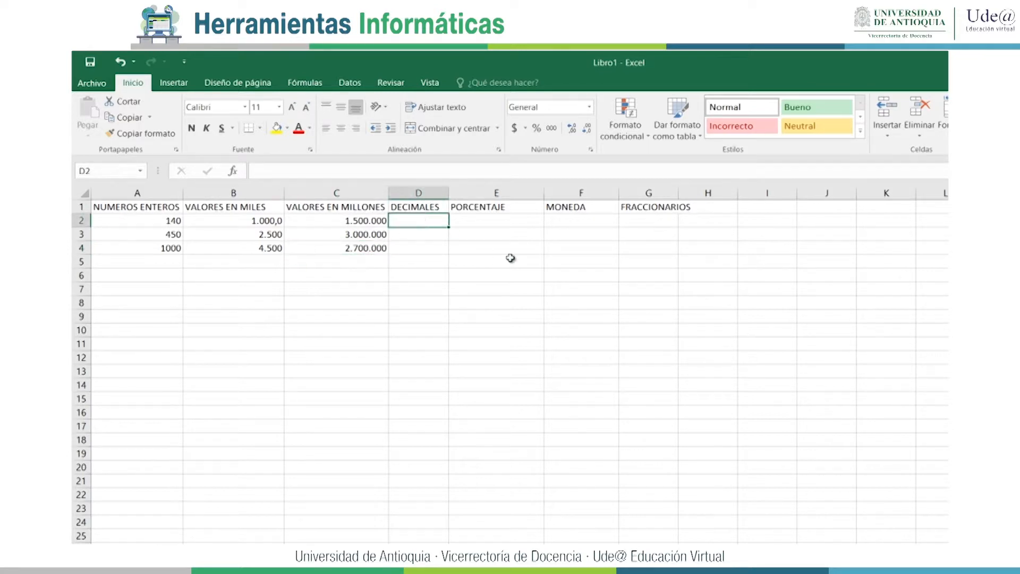
type("1")
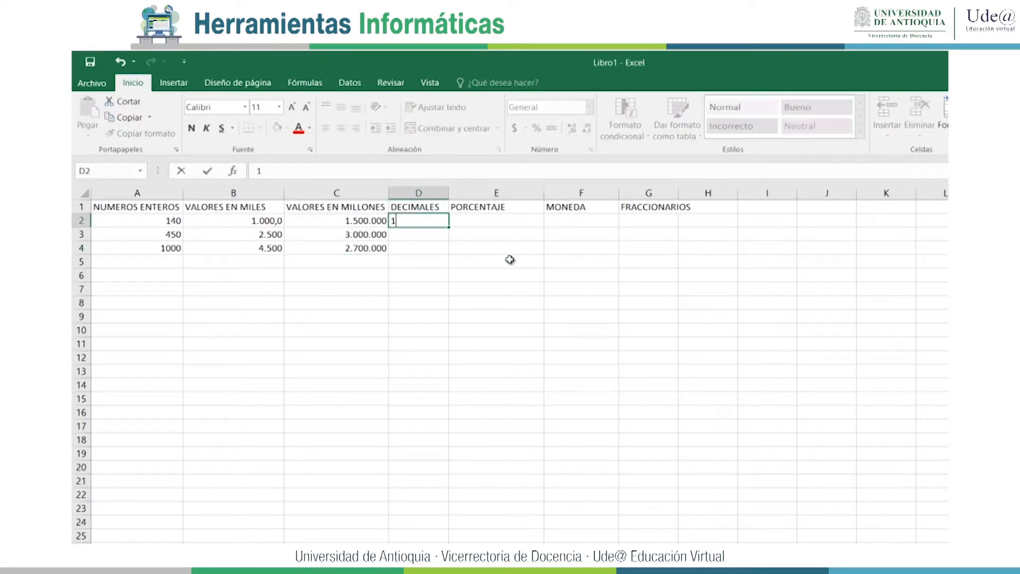
type(".")
type(",5")
key("Return")
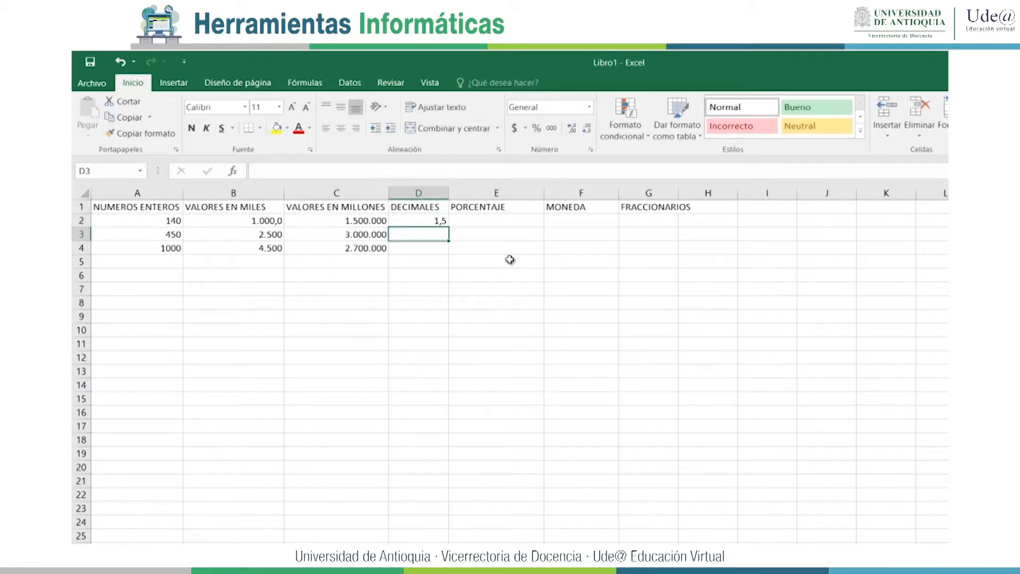
Enter the decimals 1,2 and 5,8 in cells D3 and D4
type("1")
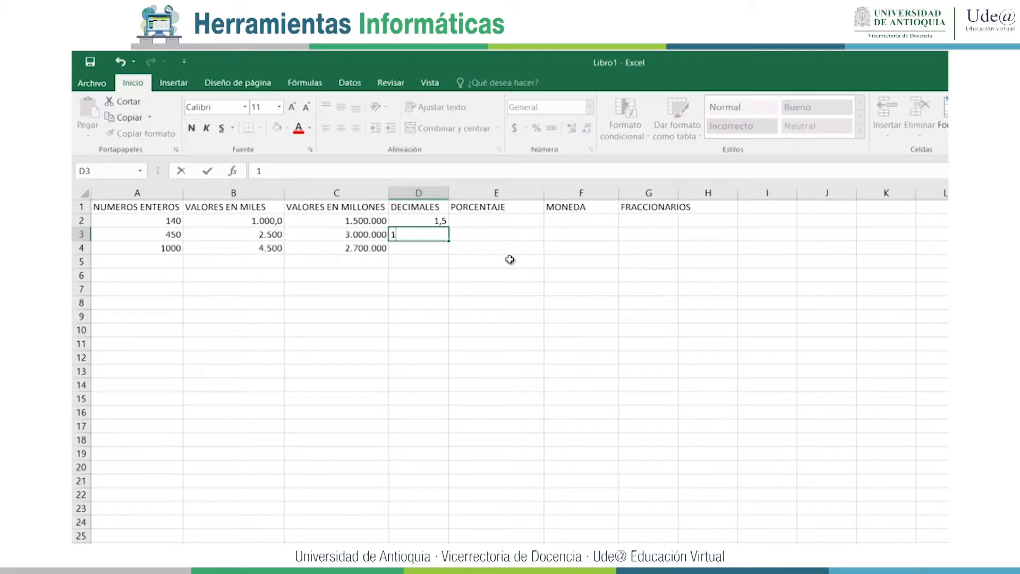
type(",2")
key("Return")
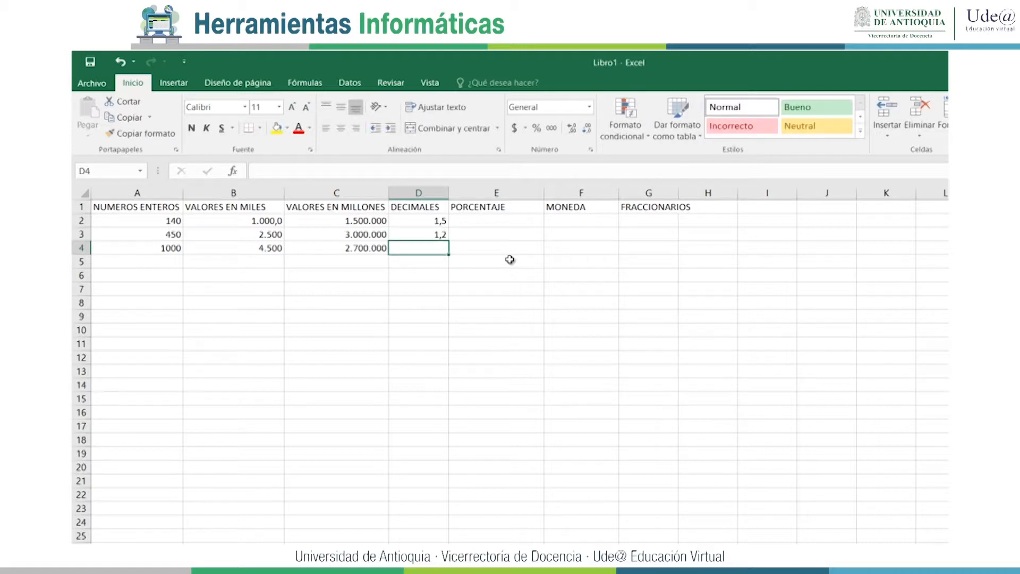
type("5,8")
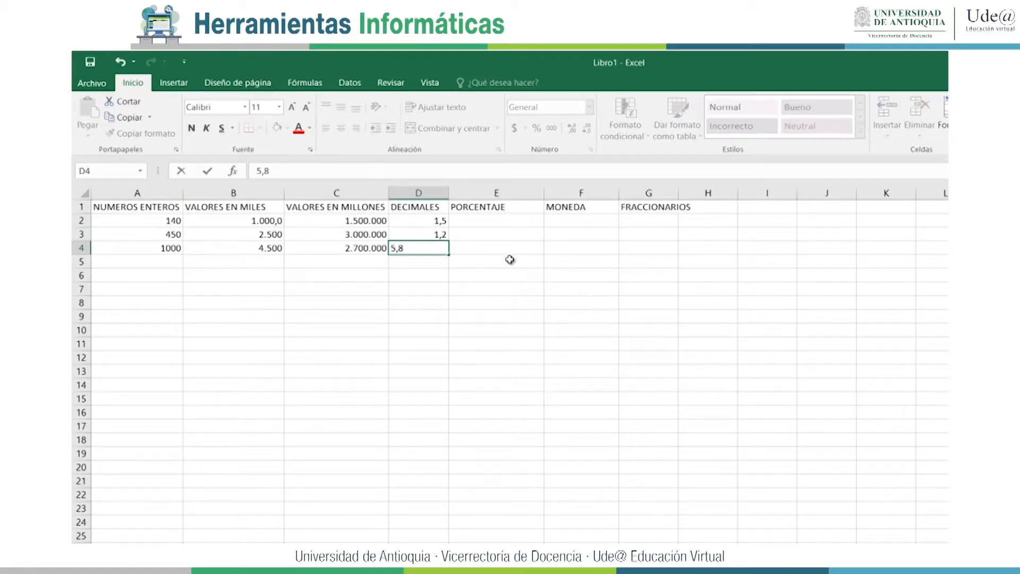
key("Up")
key("Up")
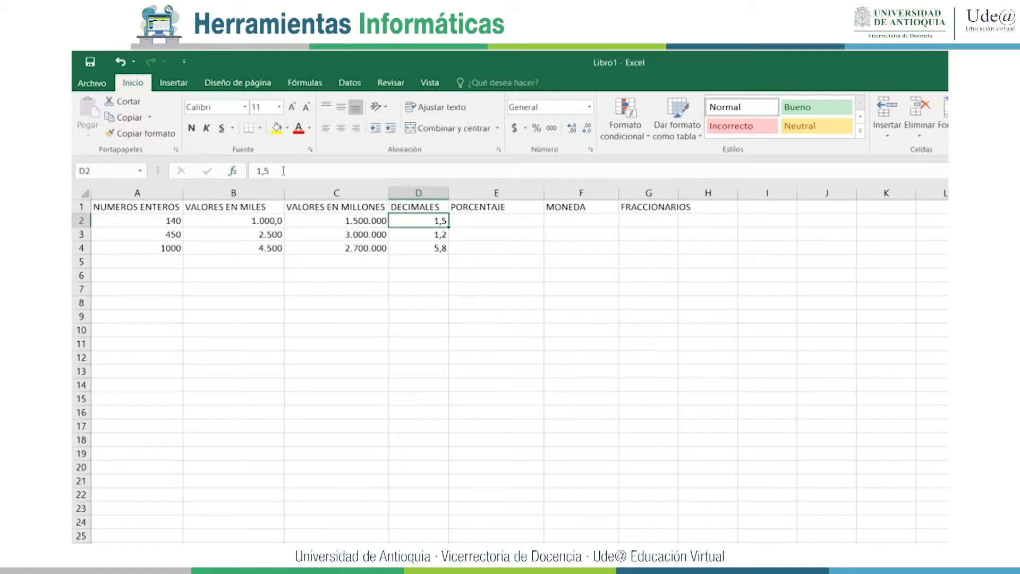
Enter 5% in cell E2 under PORCENTAJE
left_click(467, 220)
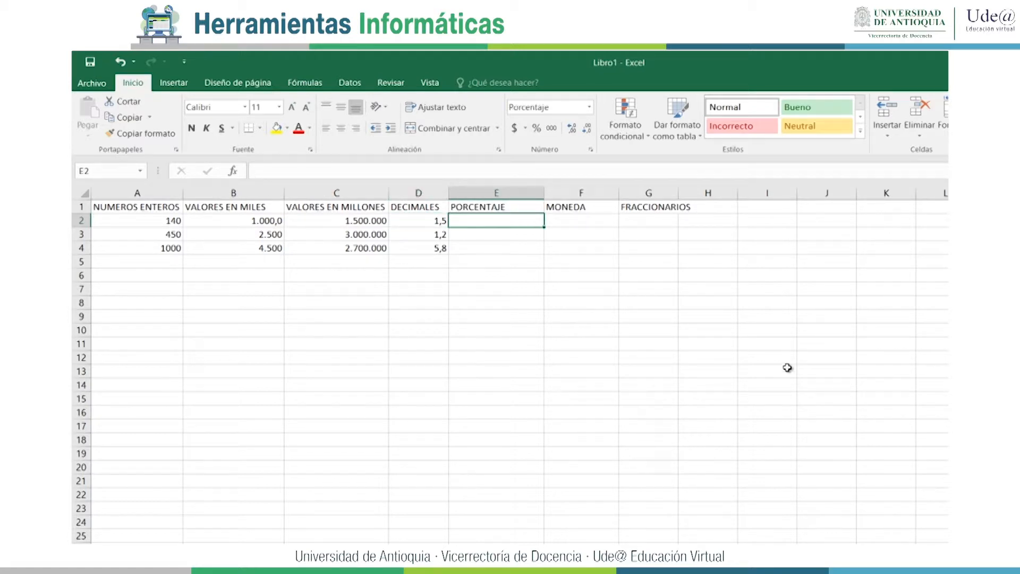
type("5")
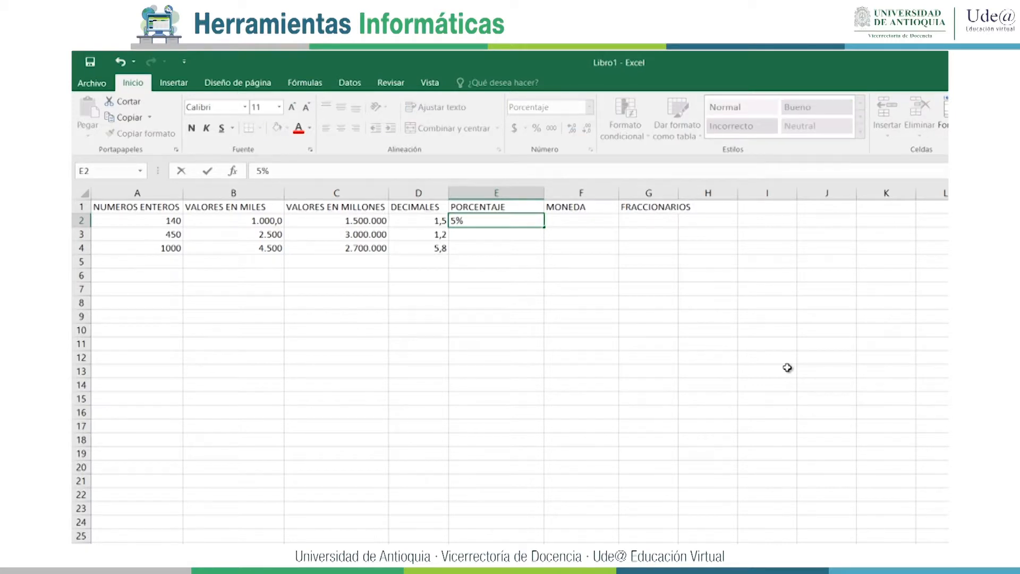
key("Delete")
type("%")
key("Return")
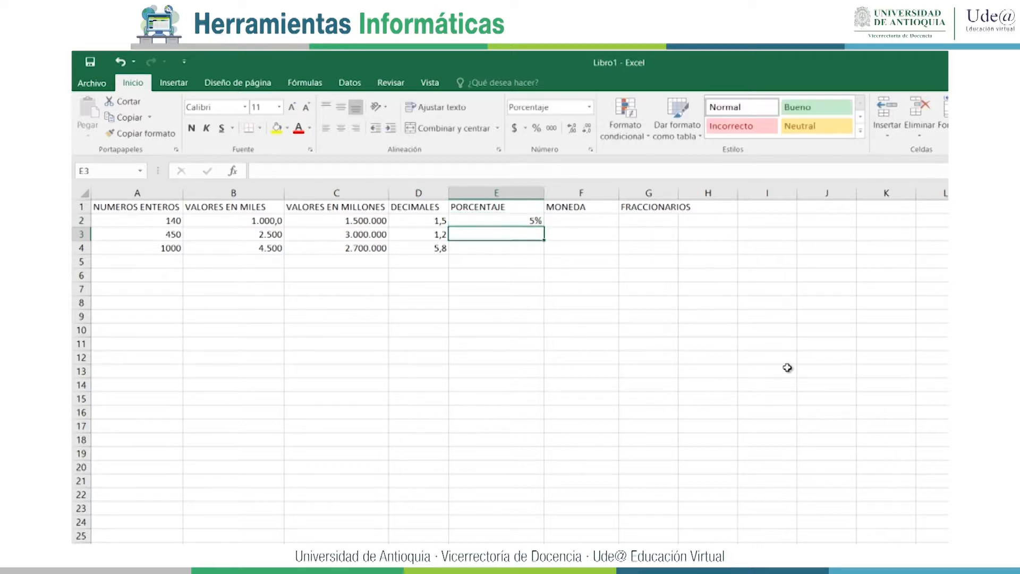
Enter 2% and 9% in cells E3 and E4, including the percent signs
type("2")
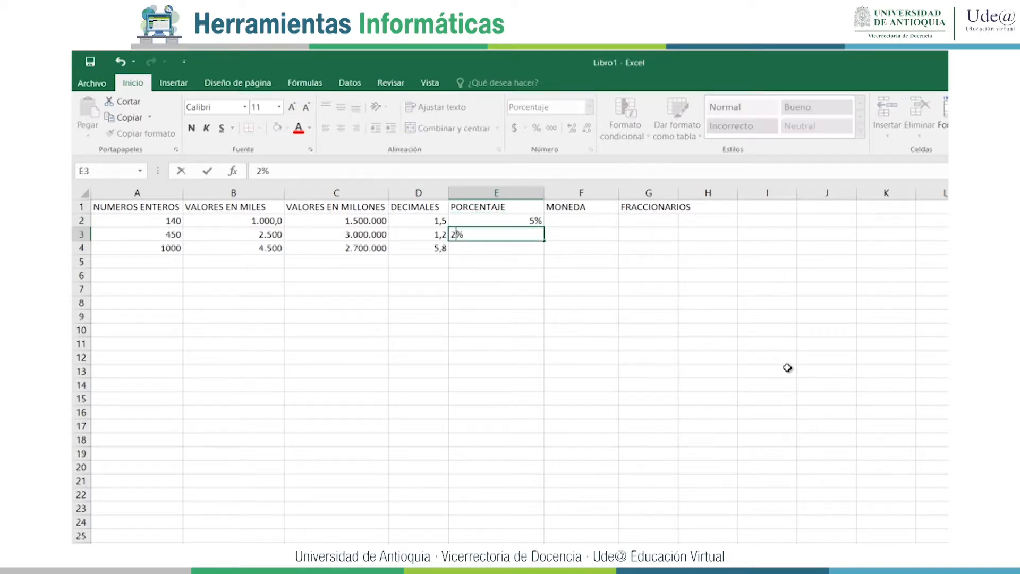
key("Right")
key("Return")
type("9")
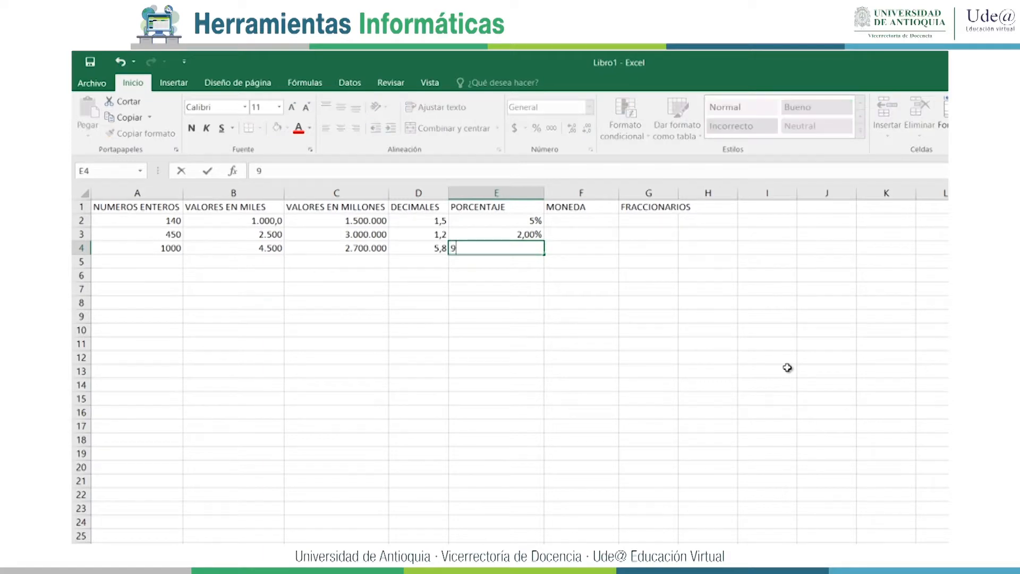
type("%")
key("Tab")
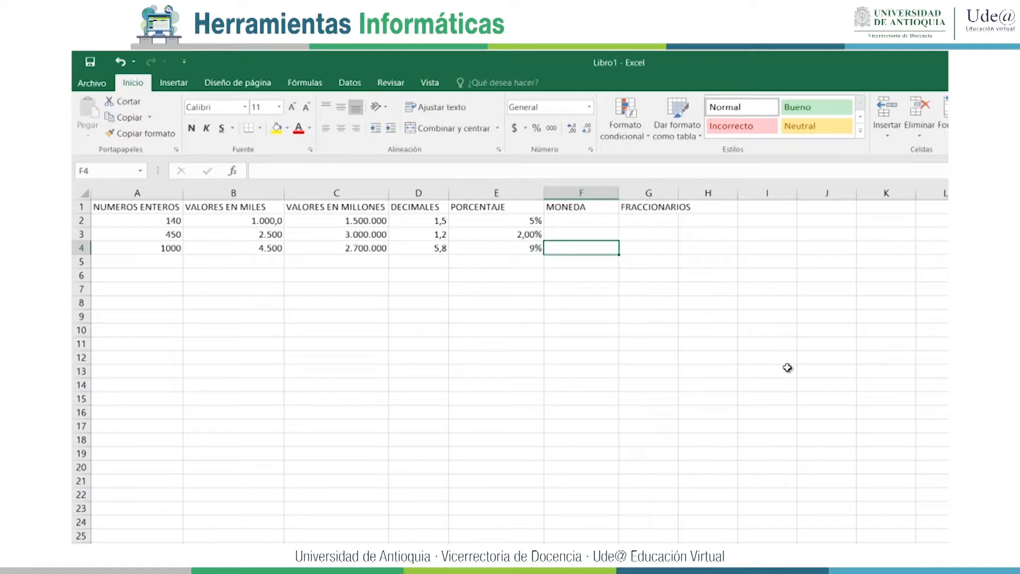
Enter $100000 in cell F2 under MONEDA, including the dollar sign
type("111")
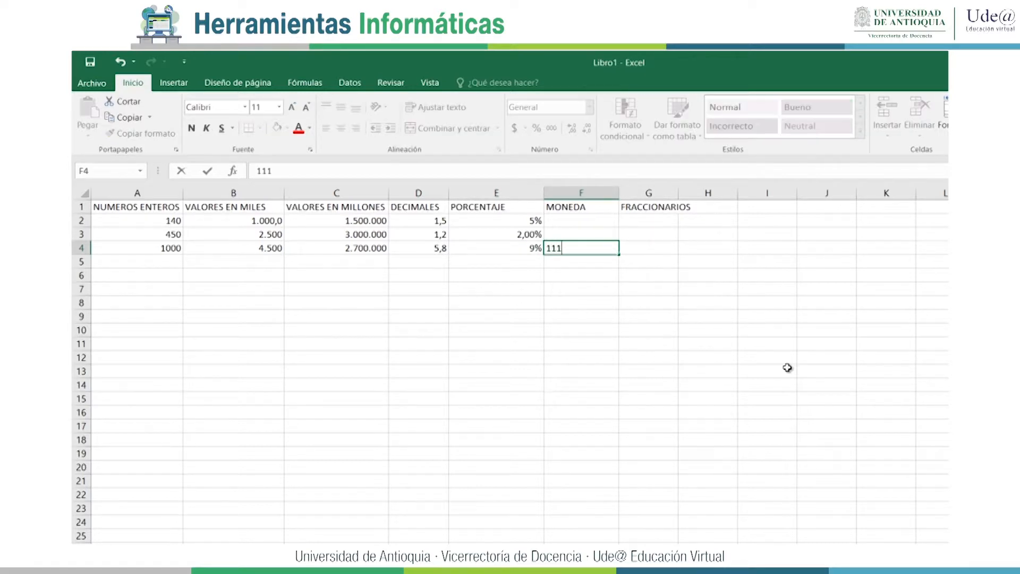
key("Escape")
key("Up")
key("Up")
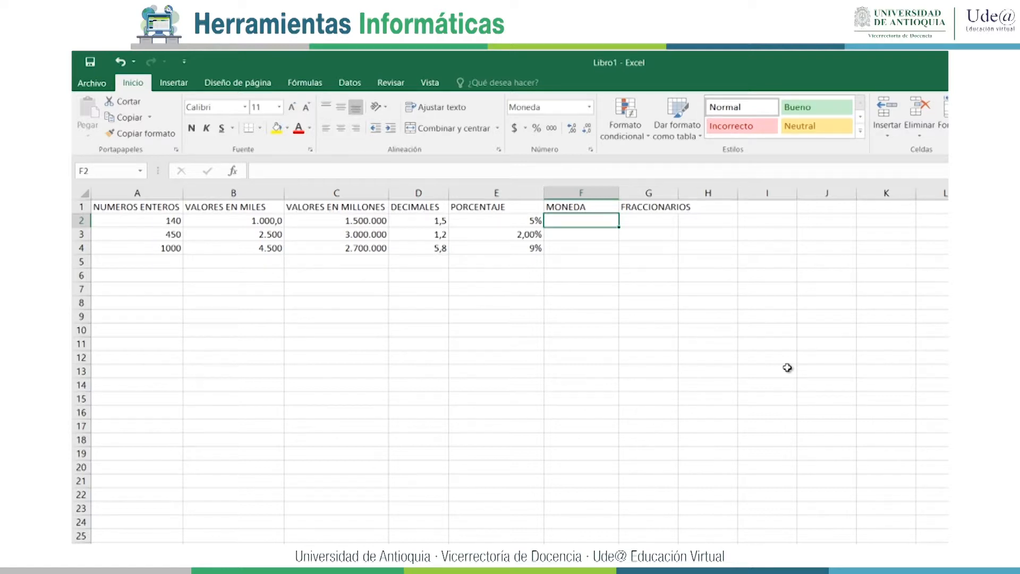
type("$")
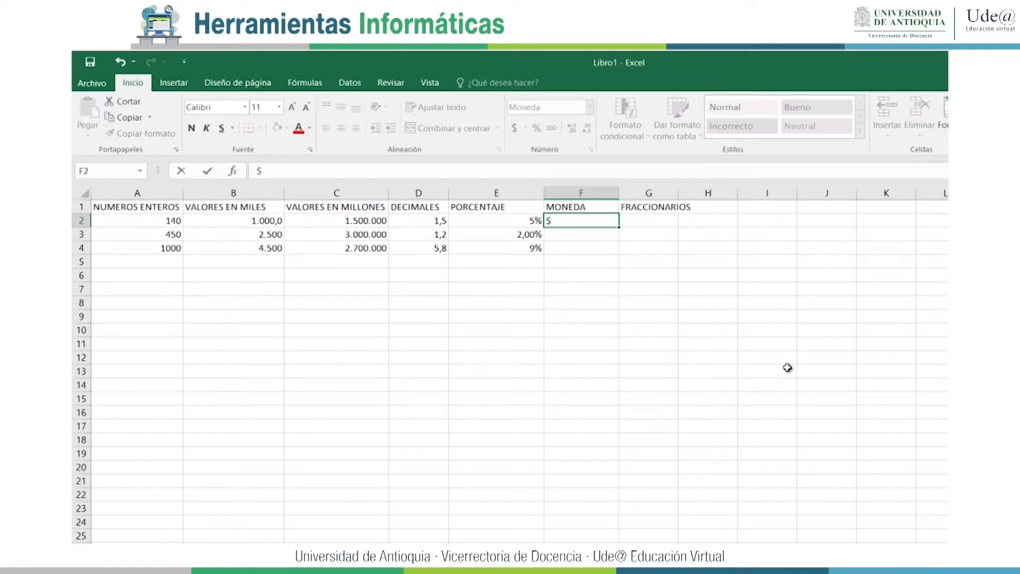
type("100000")
key("Return")
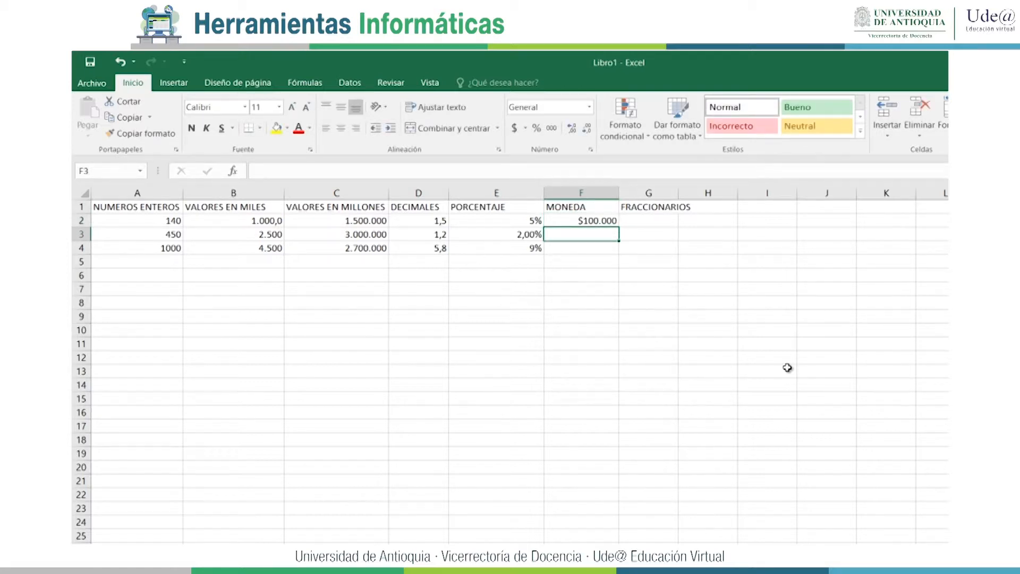
Enter 345000 in cell F3 without a currency sign and reselect the cell
type("3450")
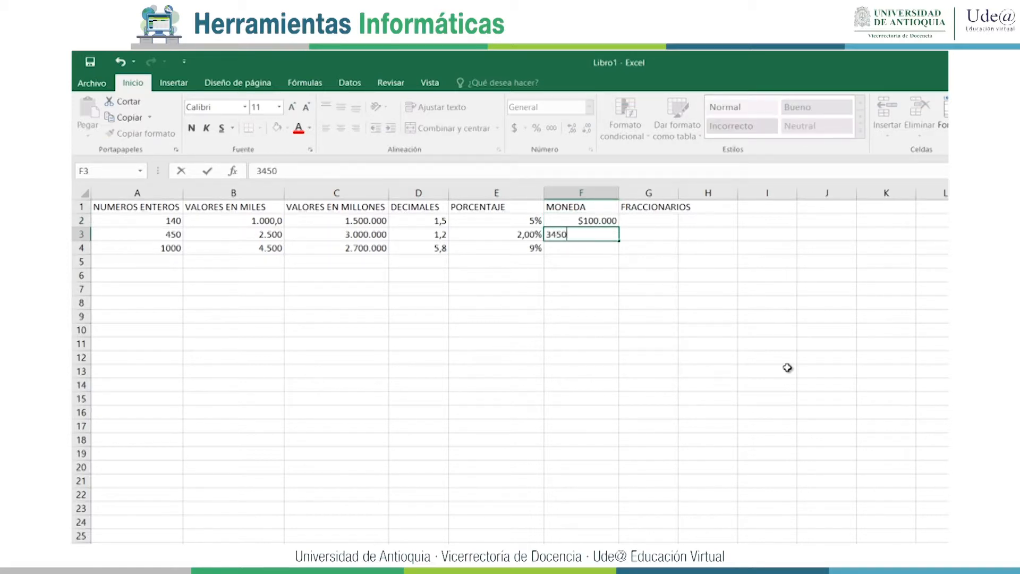
type("00")
key("Return")
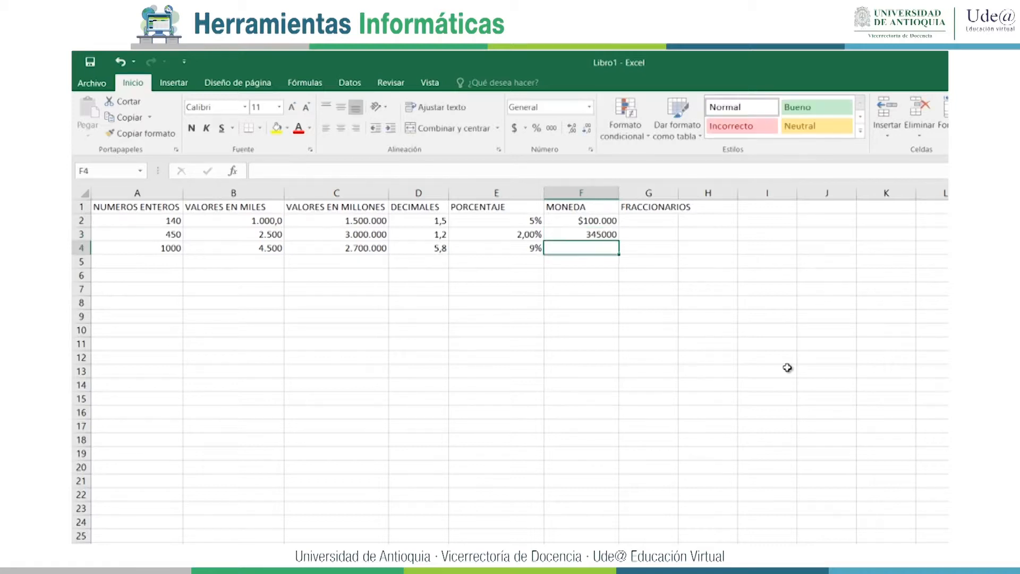
key("Up")
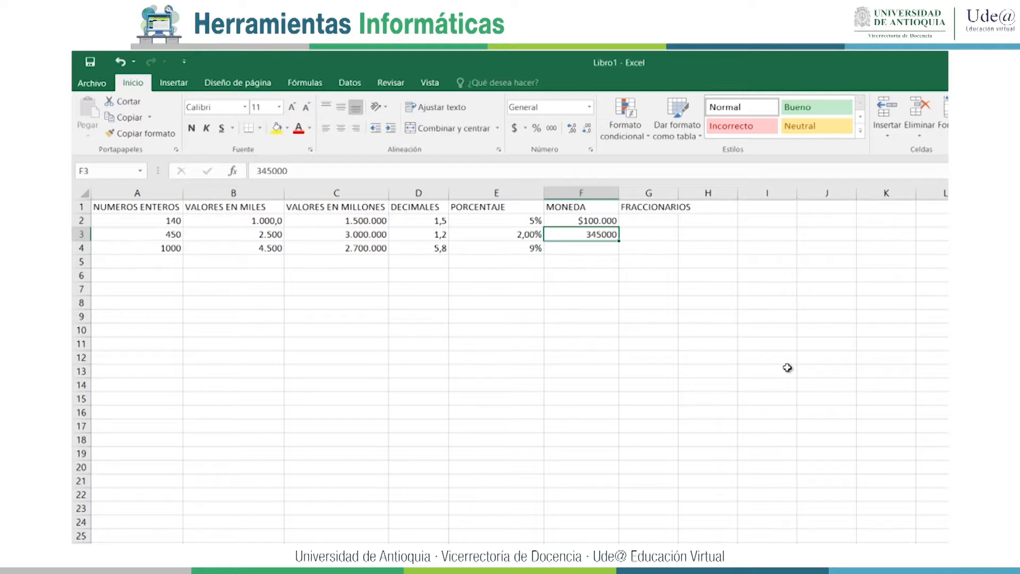
Enter $450.000 in cell F3 under MONEDA, including the dollar sign
type("$")
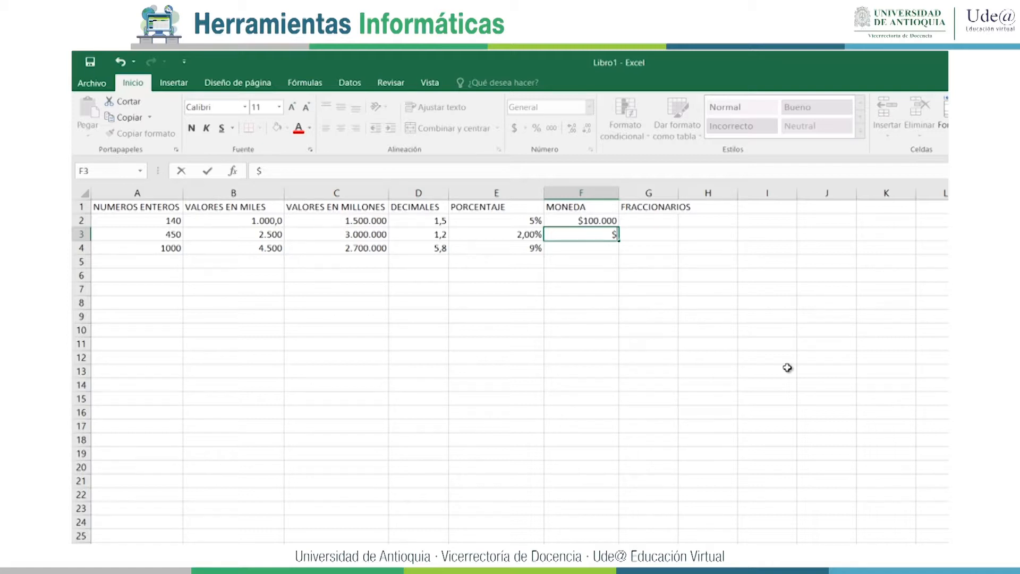
type("450.")
type("00")
type("00")
key("Return")
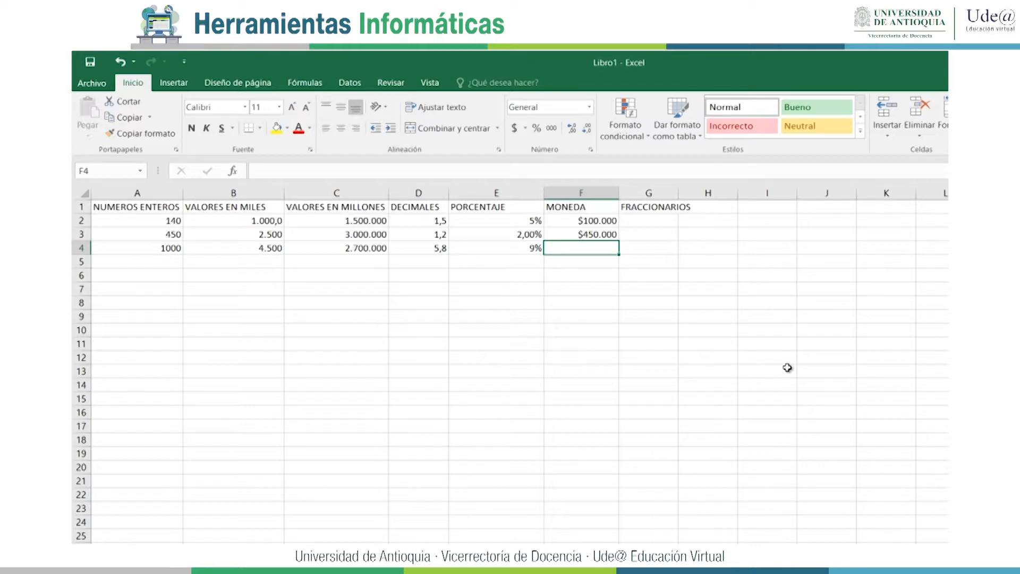
Enter 4500000 in cell F4 and add a dollar sign in front of the number
type("4500000")
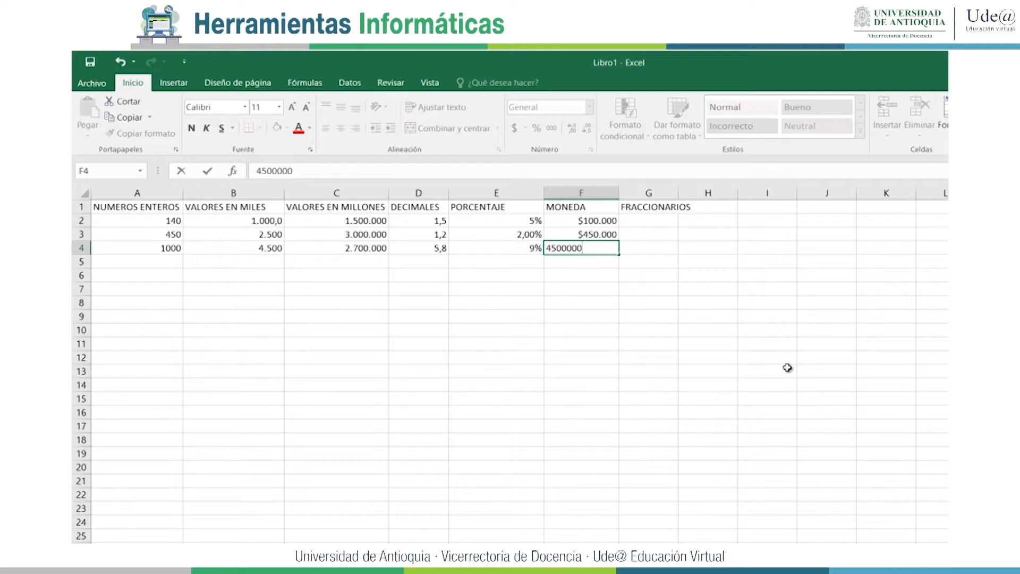
key("Return")
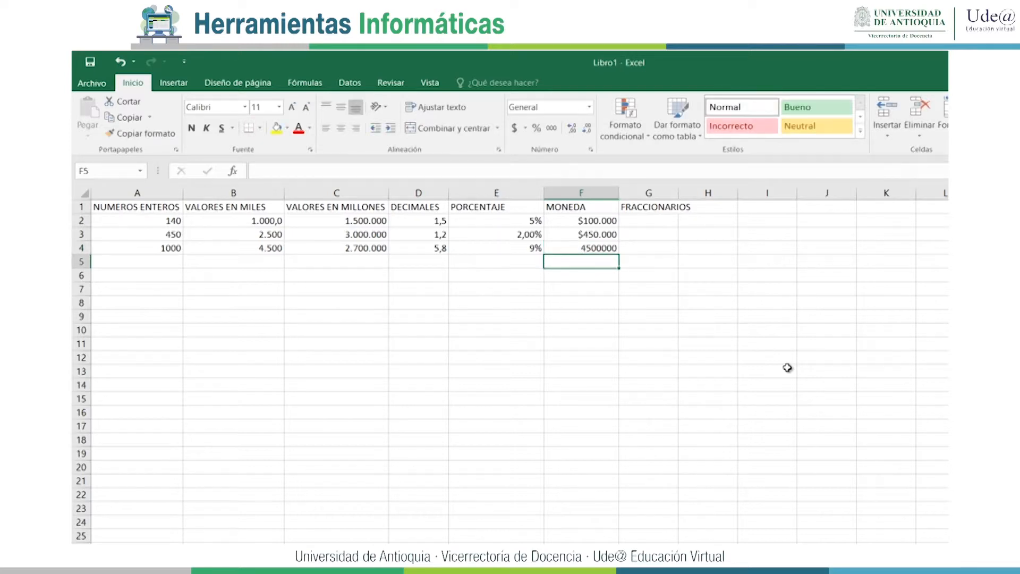
key("Up")
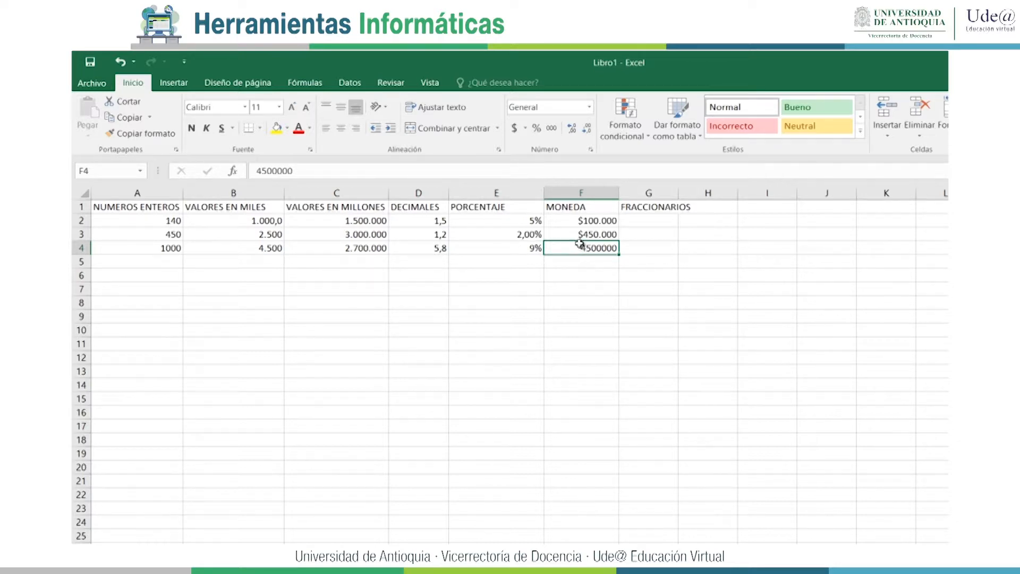
left_click(256, 170)
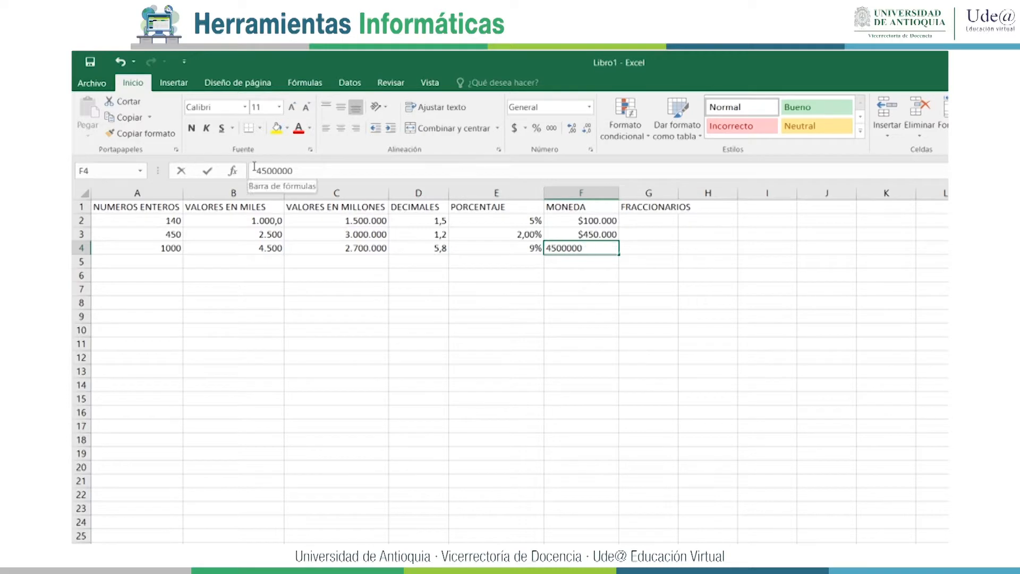
type("$")
key("Return")
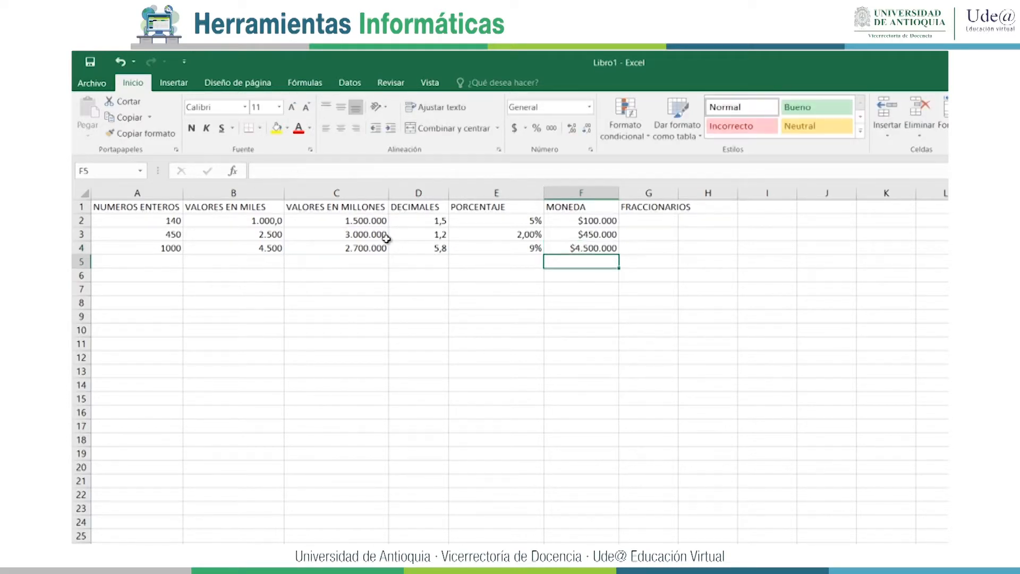
key("Up")
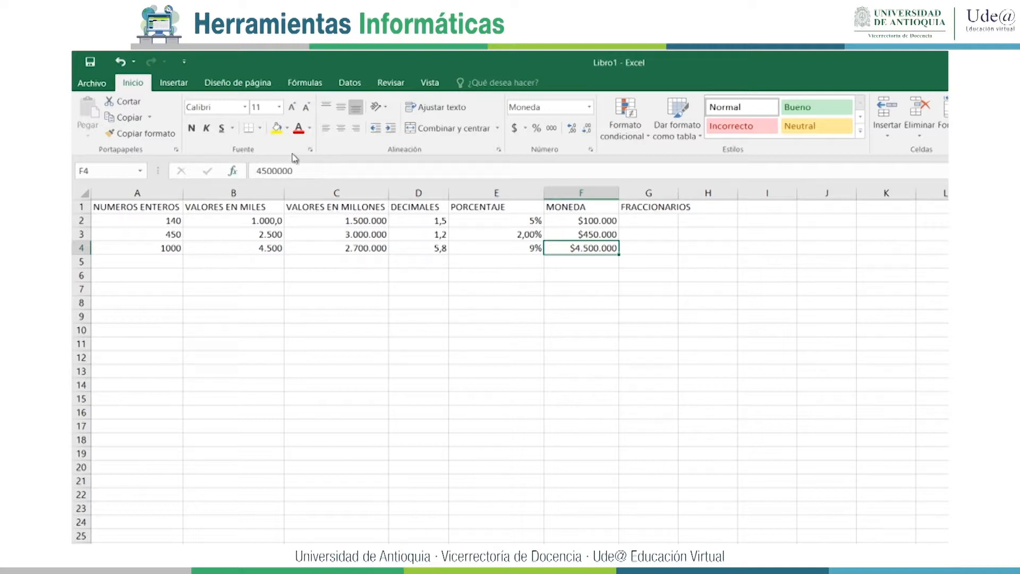
Enter the fraction 1/2 in cell G2 under FRACCIONARIOS and check its stored value
left_click(640, 220)
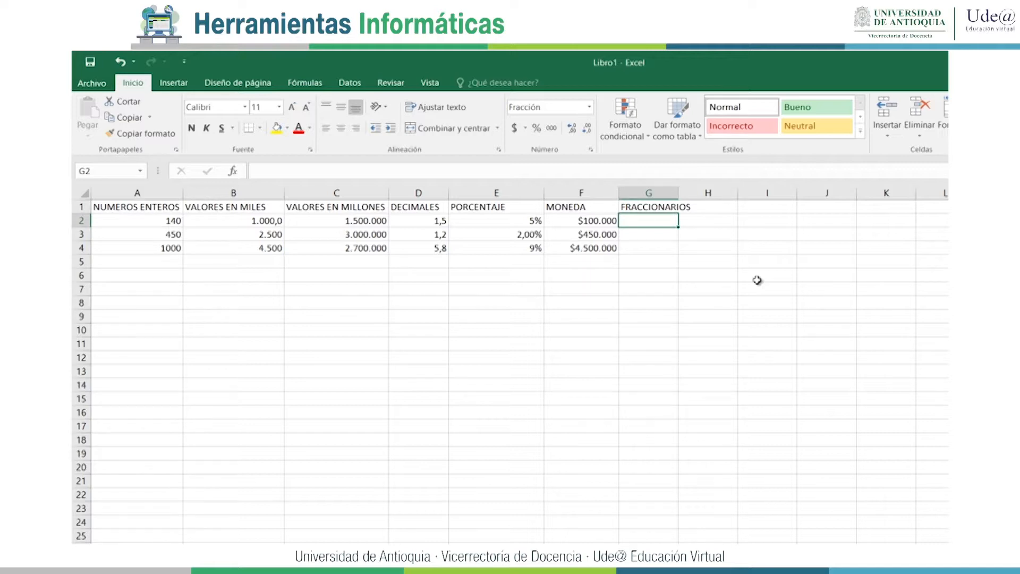
type("1")
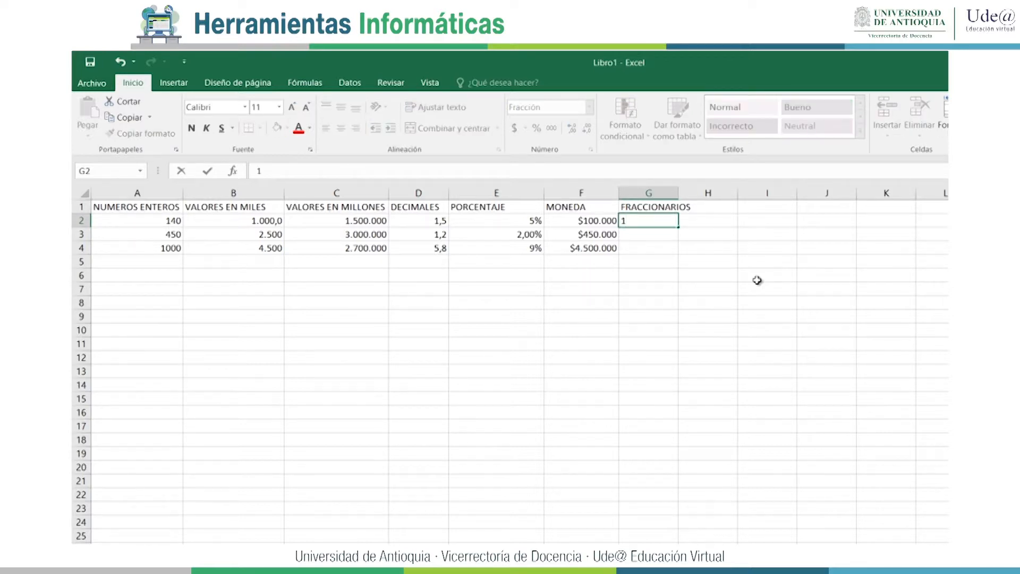
type("/2")
key("Return")
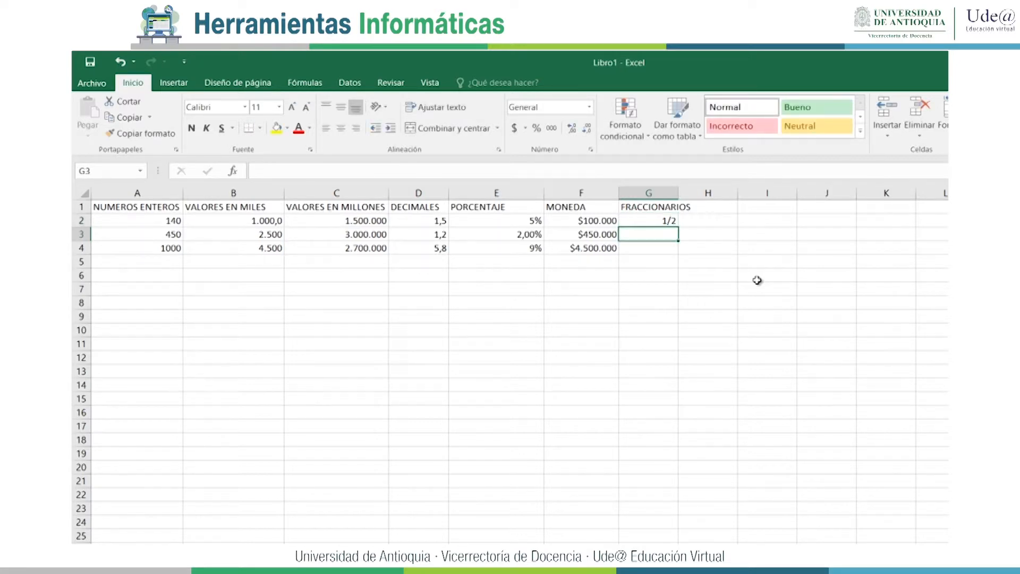
key("Up")
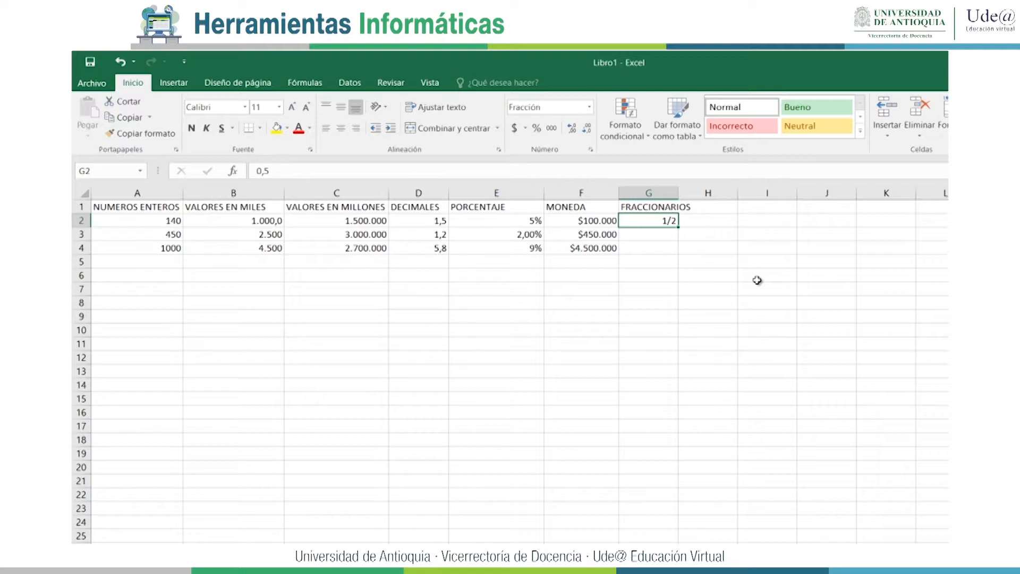
Enter 1/2 in cell G3, keeping its General format, and reselect G2 for comparison
key("Down")
type("1")
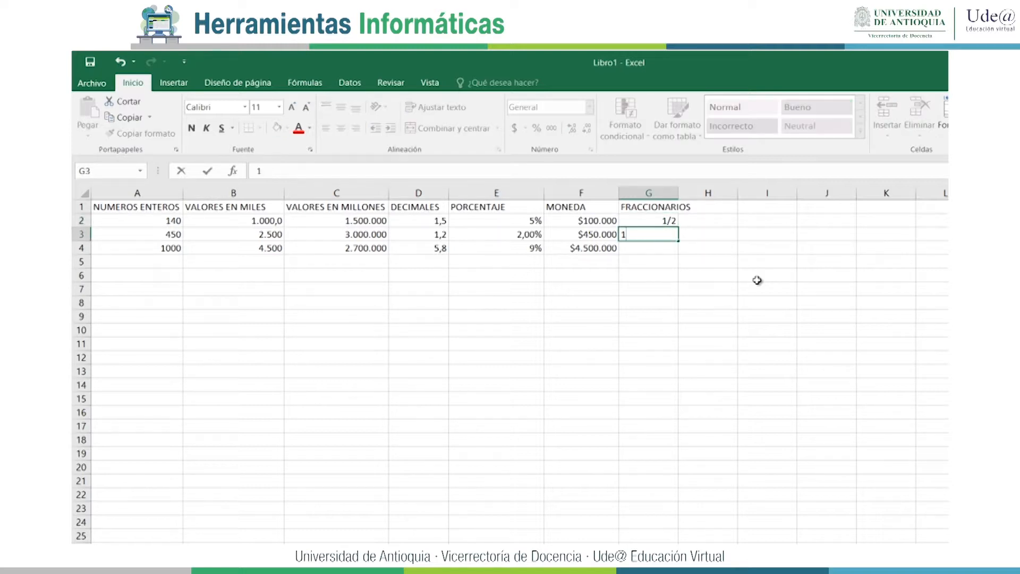
type("/2")
key("Return")
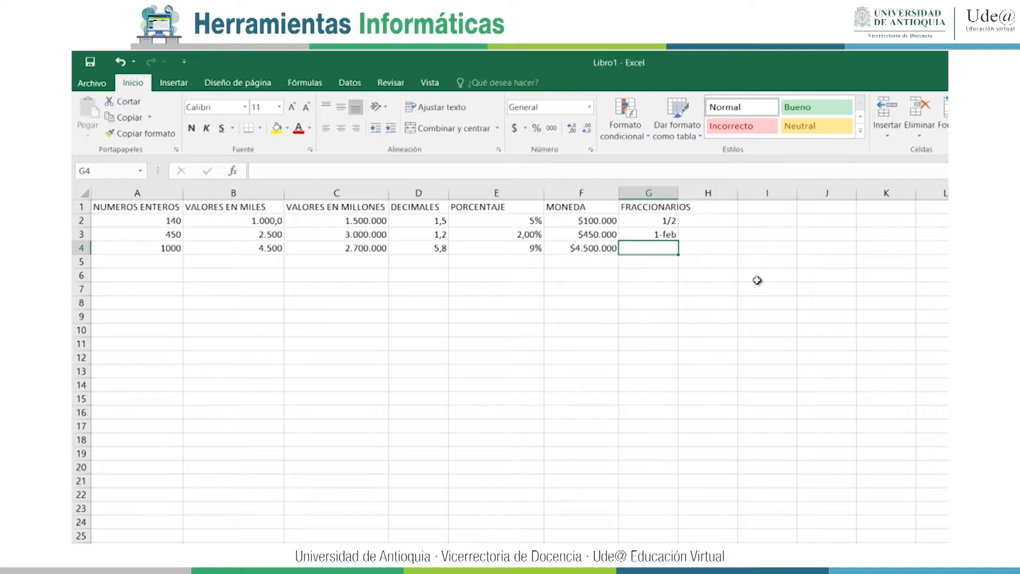
key("Up")
key("Up")
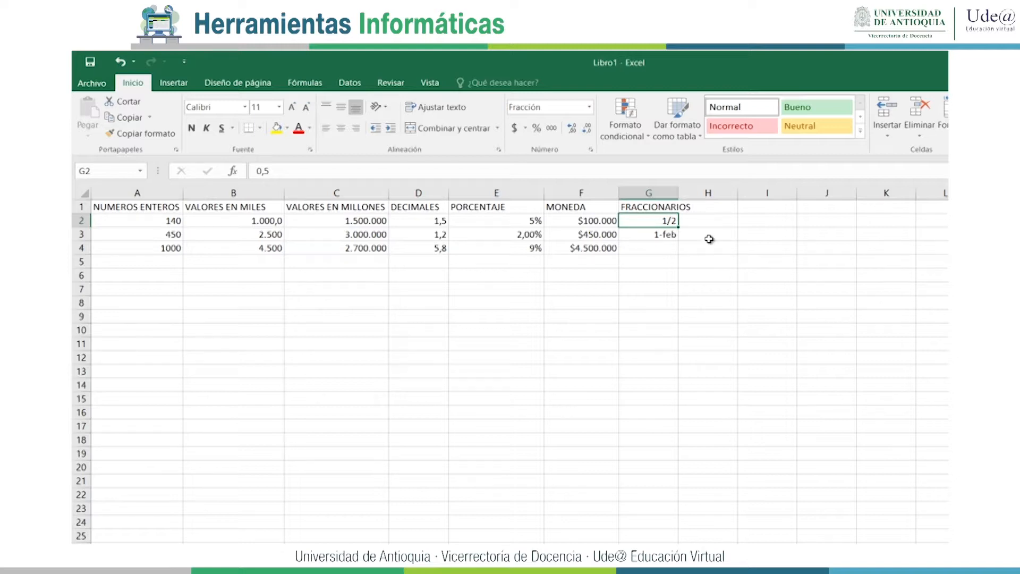
Clear cells G2 and G3, and re-enter the fraction in G2 as 0 1/2
key("shift+Down")
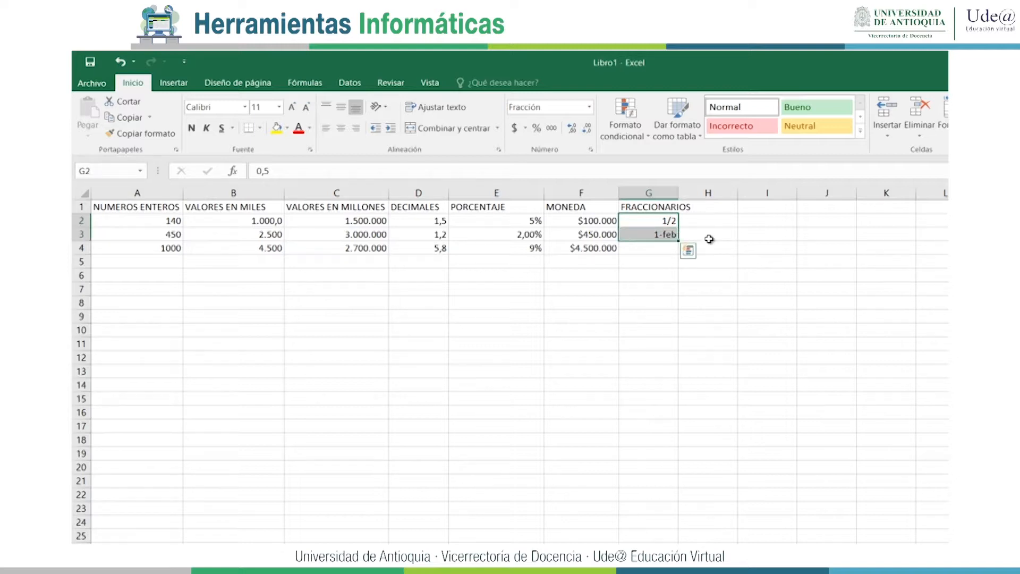
key("Delete")
key("shift+Up")
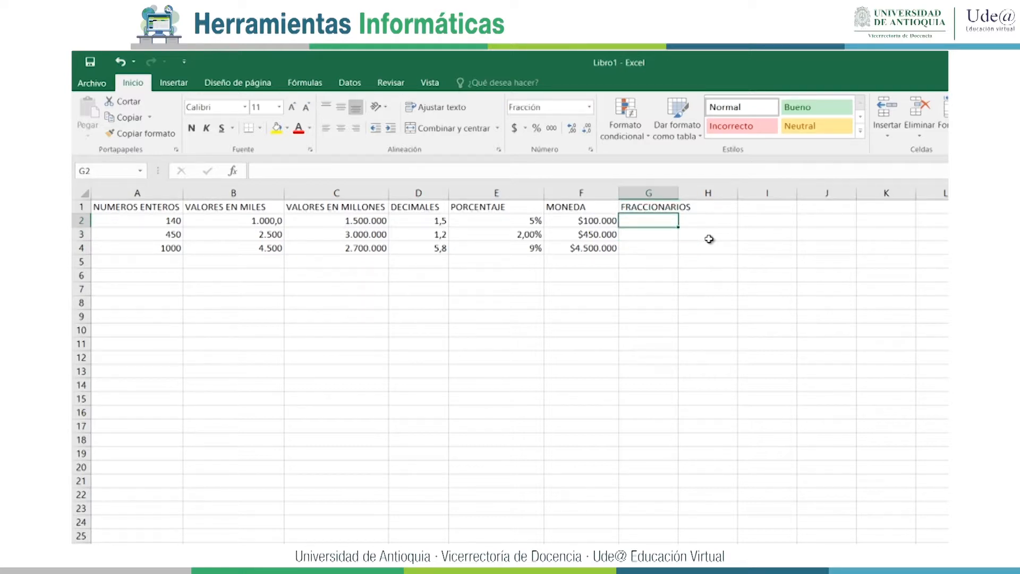
type("0")
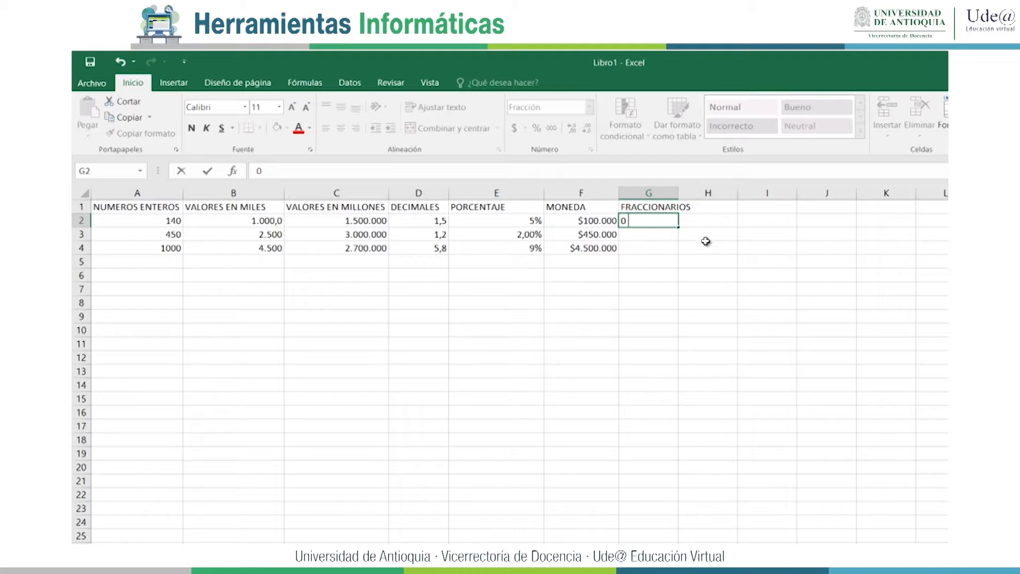
type(" 1/2")
key("Return")
key("Up")
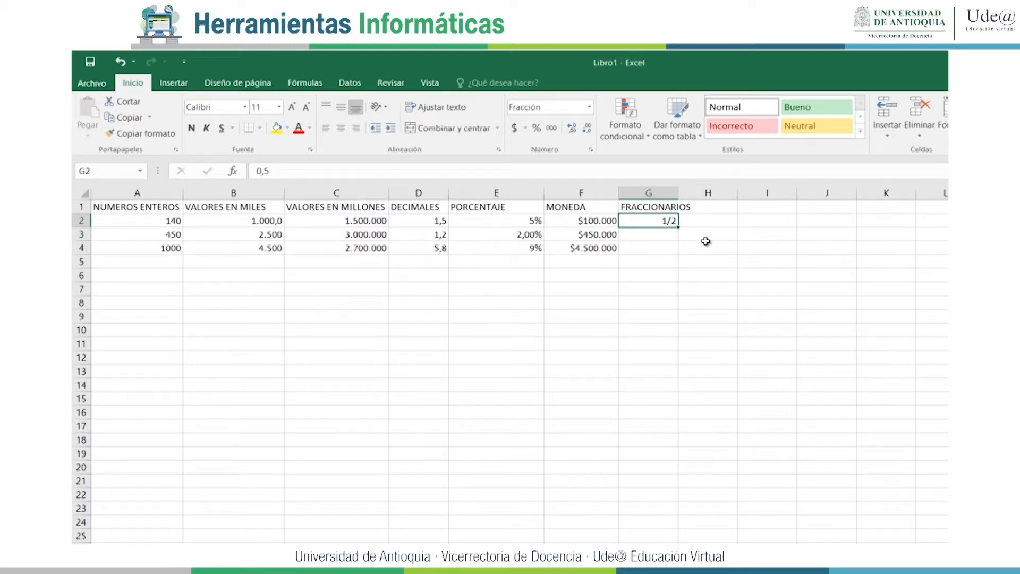
Enter the mixed number 2 1/2 in cell G3 and check its stored value
key("Down")
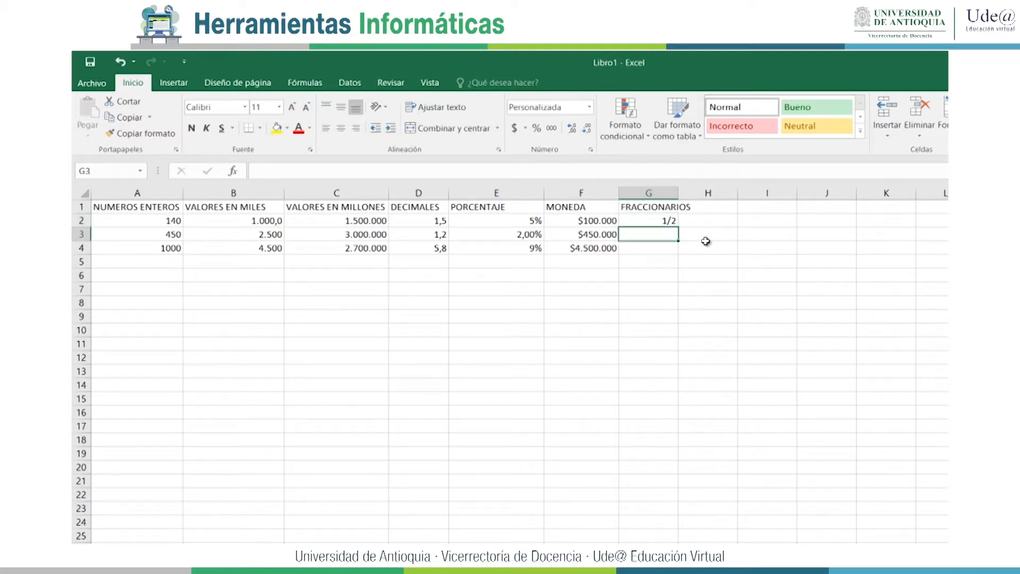
type("2")
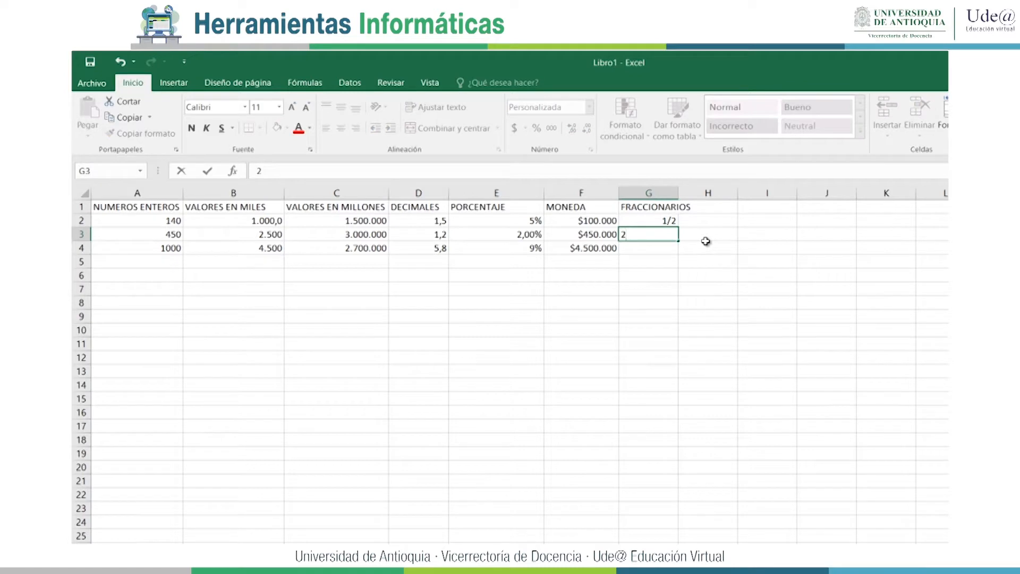
type(" 1/2")
key("Return")
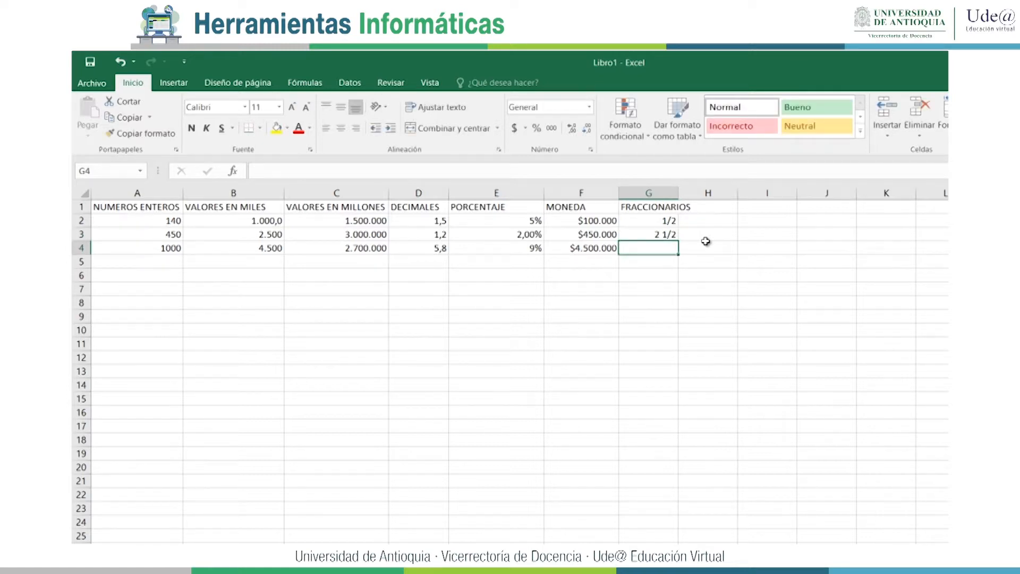
key("Up")
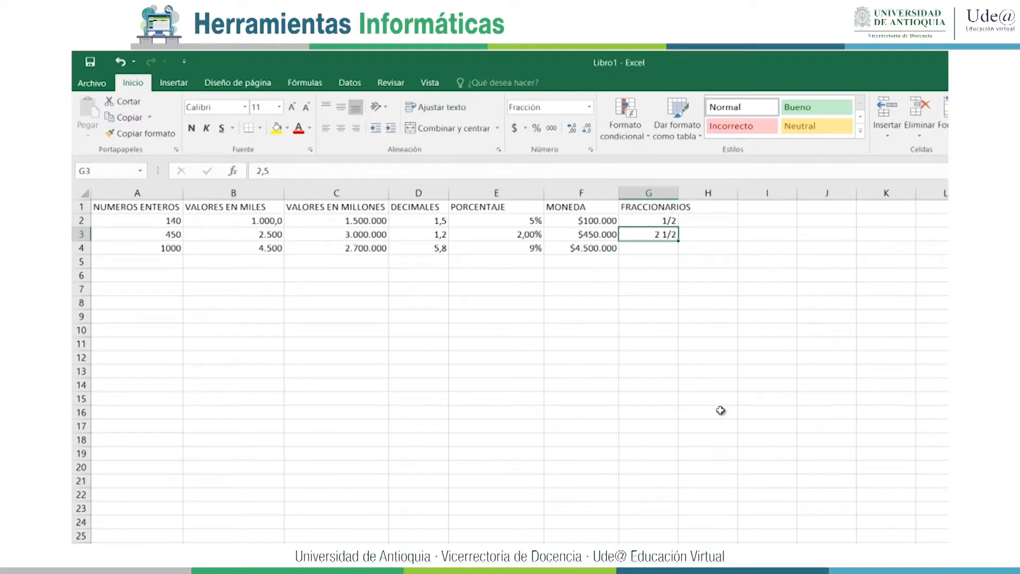
Enter the fraction 0 1/4 in cell G4 and reselect the cell to check its stored value
key("Down")
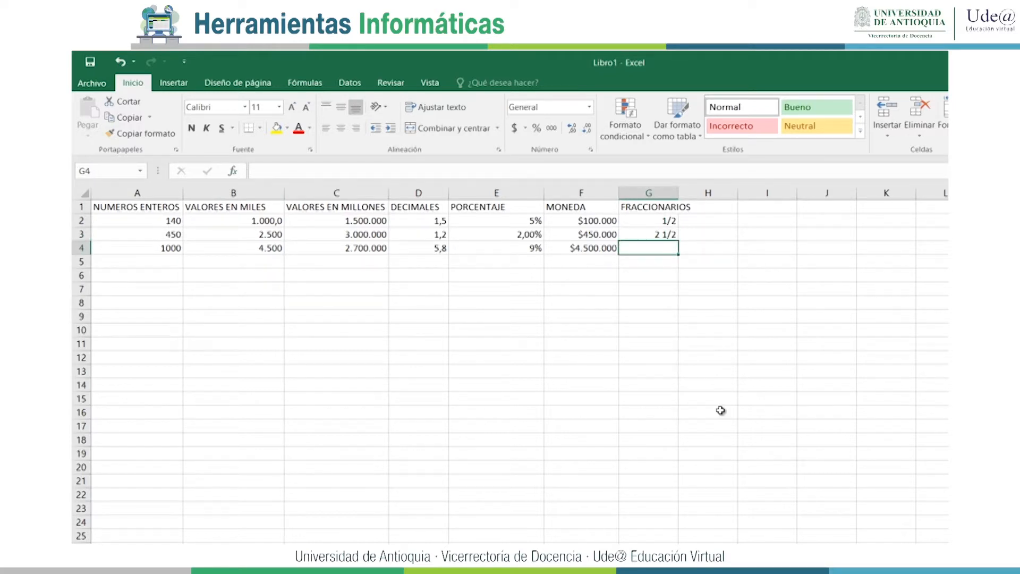
key("F2")
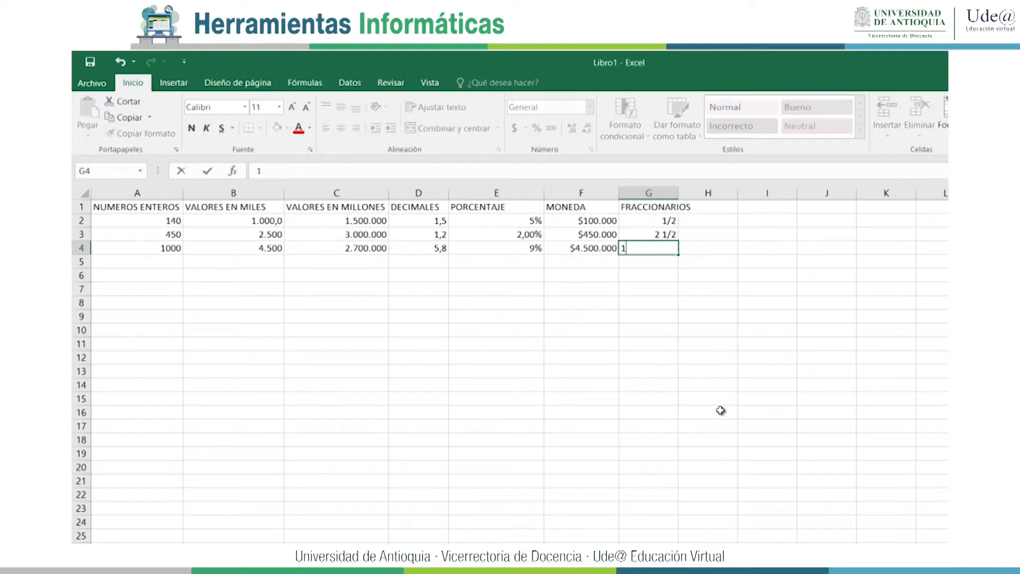
type("0 1/4")
key("Return")
key("Up")
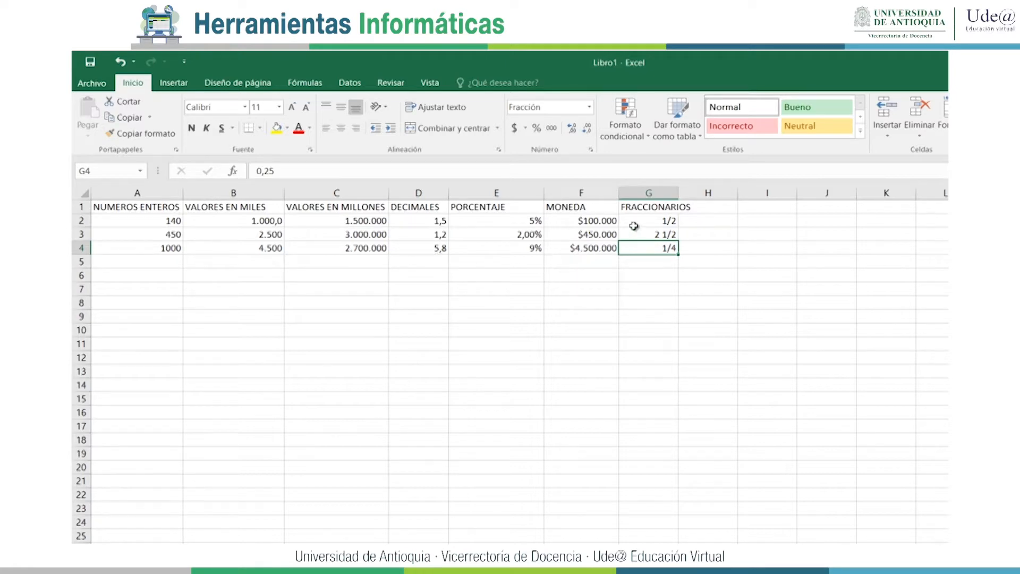
Edit the stored decimal value of cell G4 and re-enter it as 0,25
left_click(271, 170)
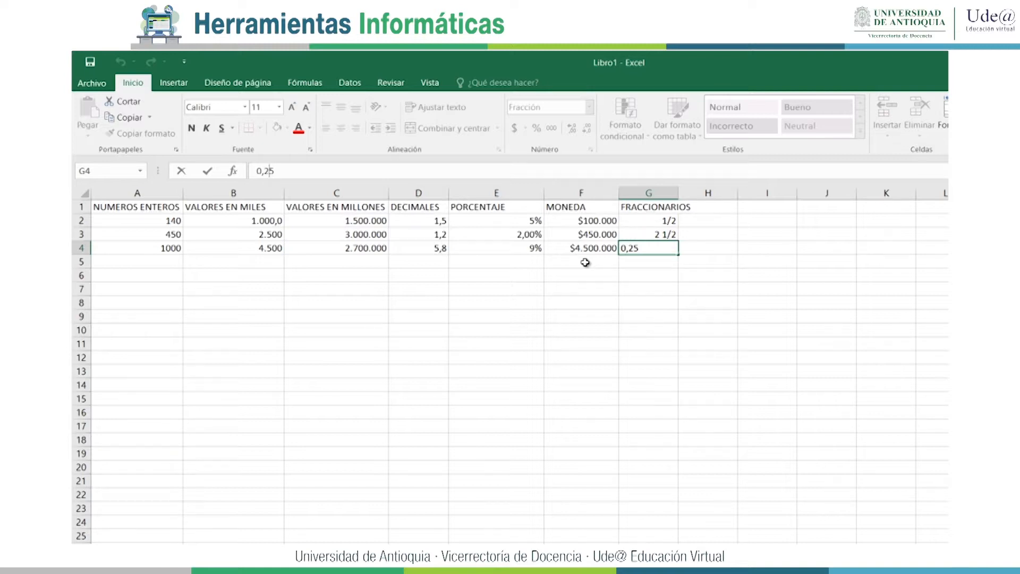
key("BackSpace")
key("BackSpace")
type("25")
key("Return")
key("Up")
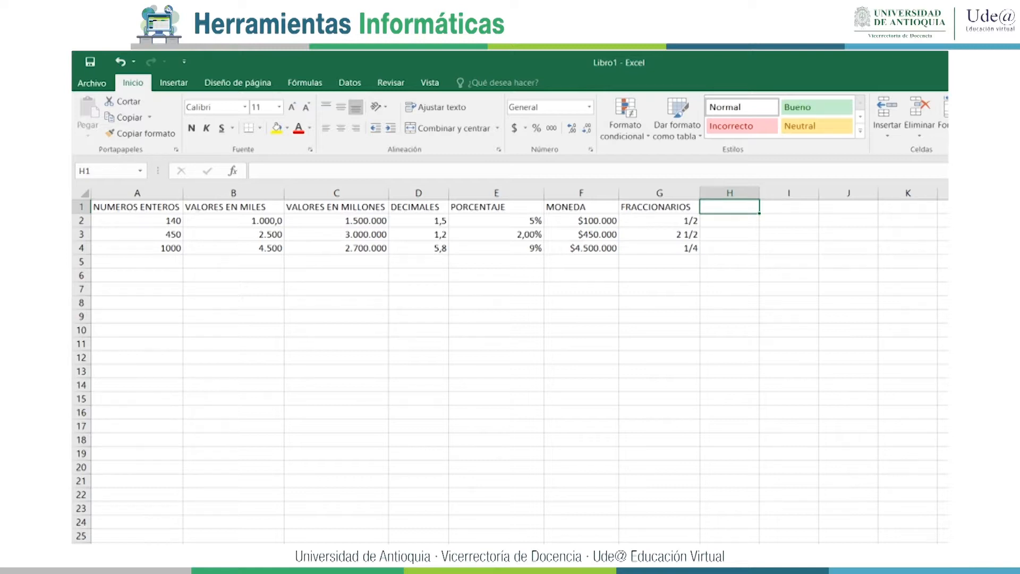
Add the headings FECHA in cell H1 and TEXTO in cell I1
type("FECHA")
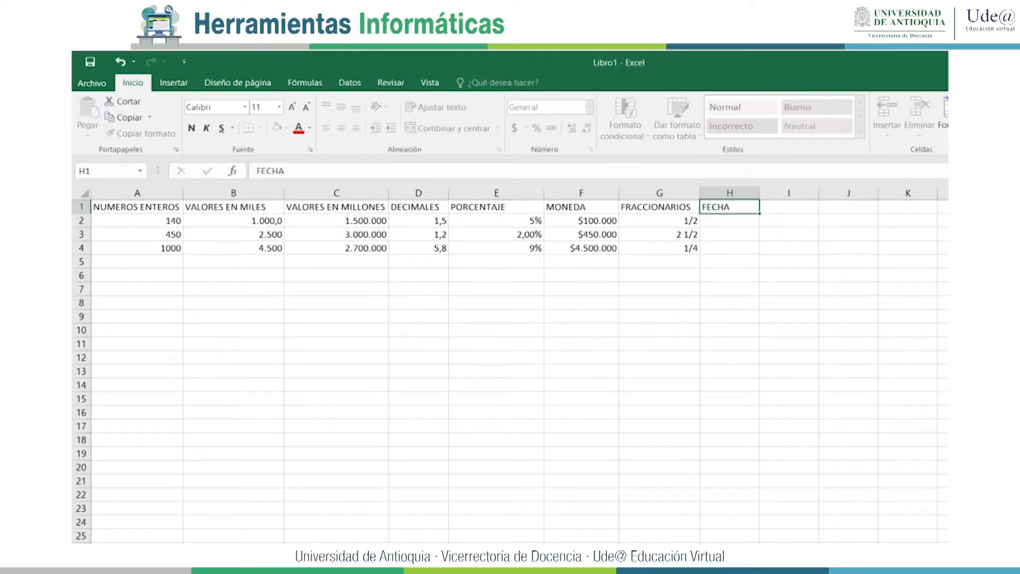
key("Tab")
type("TEXTO")
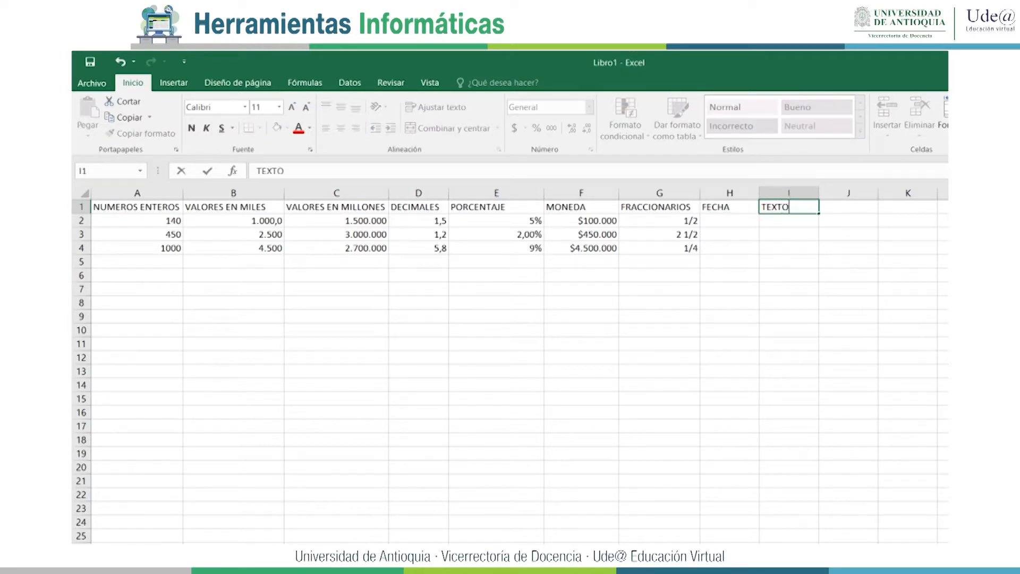
key("Return")
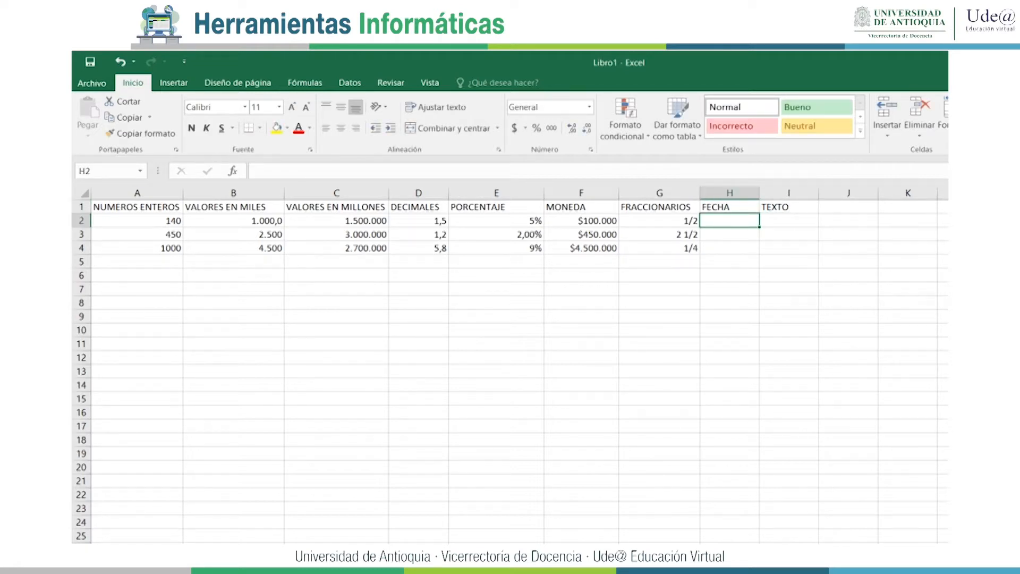
Enter the dates 31-1-18 in cell H2 and 16-4-18 in cell H3 under FECHA
type("31")
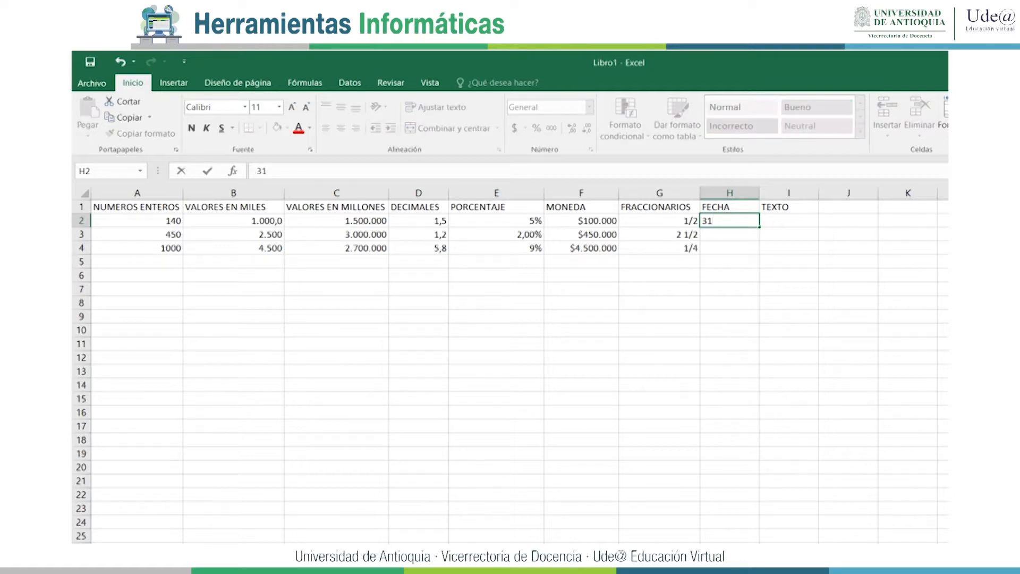
type("-1-18")
key("Return")
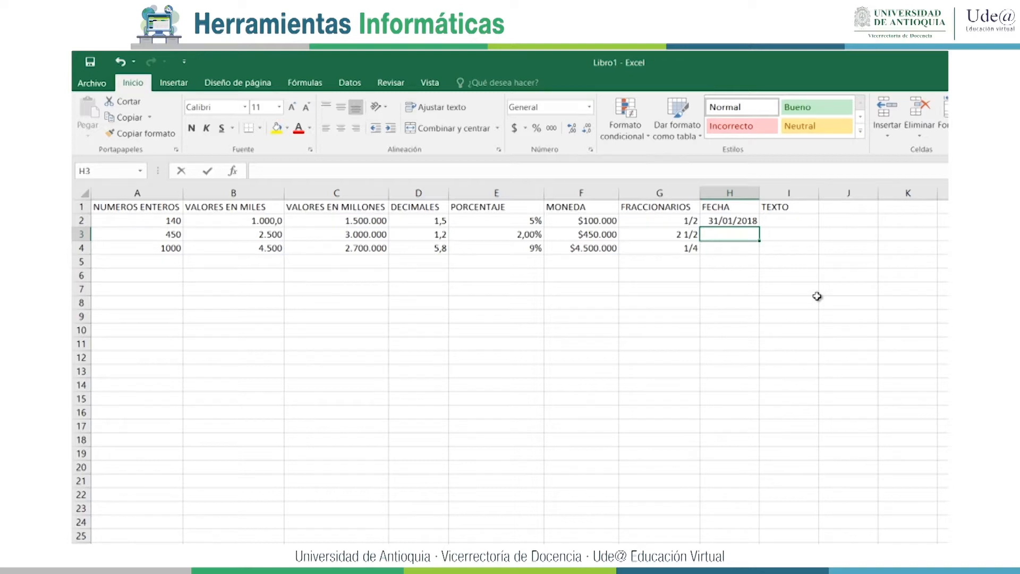
type("16-4-18")
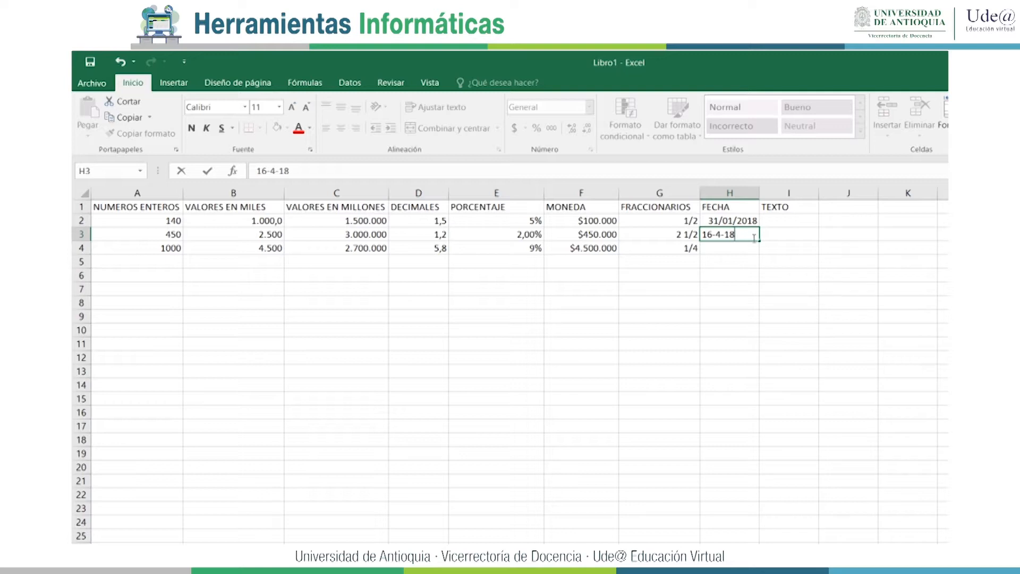
key("Return")
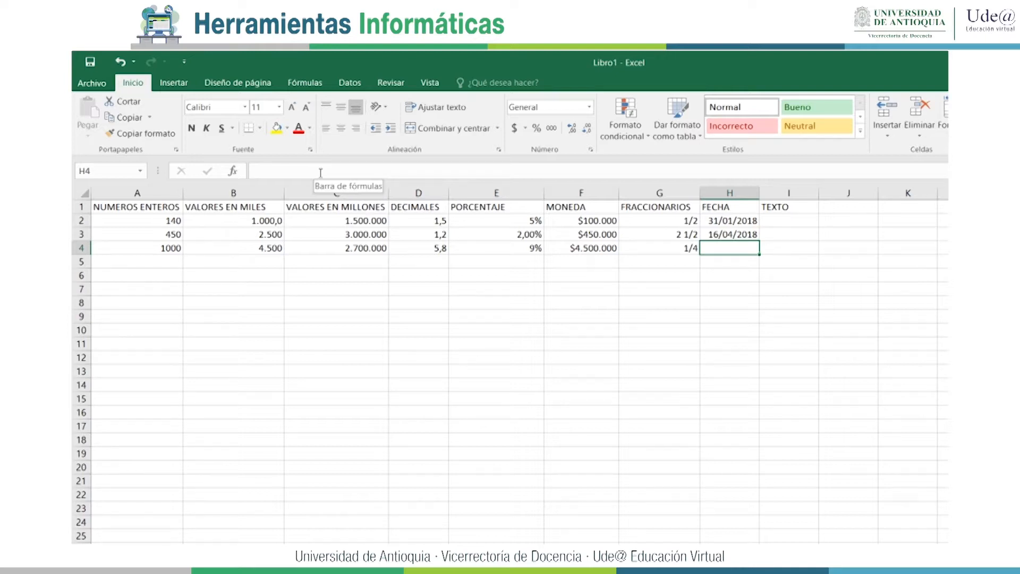
Enter the date 1-1-2050 in cell H4 and reselect the cell to check its format
type("1-1-")
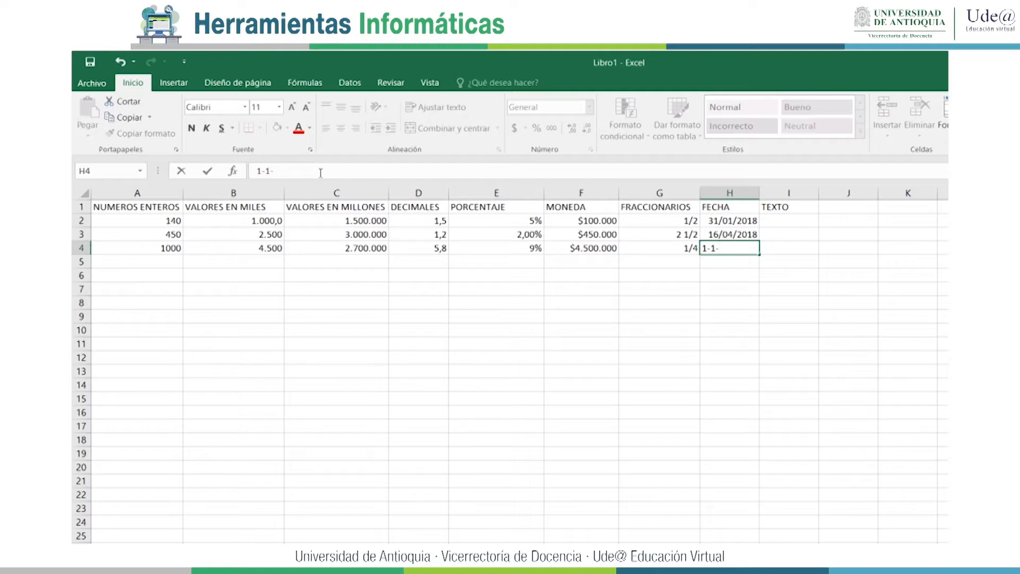
type("2050")
key("Return")
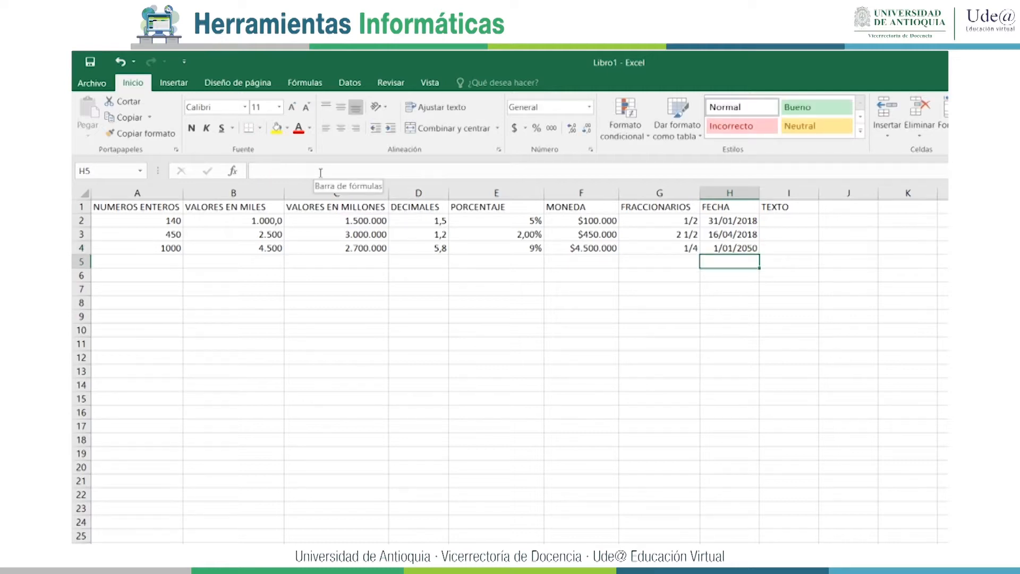
key("Up")
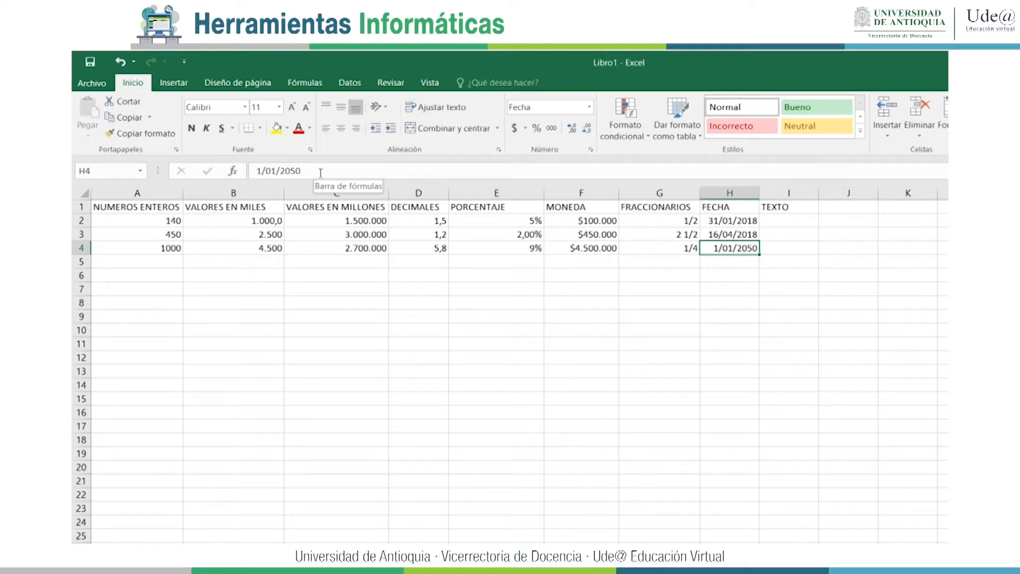
Try the General number format on the date in cell H2 and undo the change
left_click(715, 220)
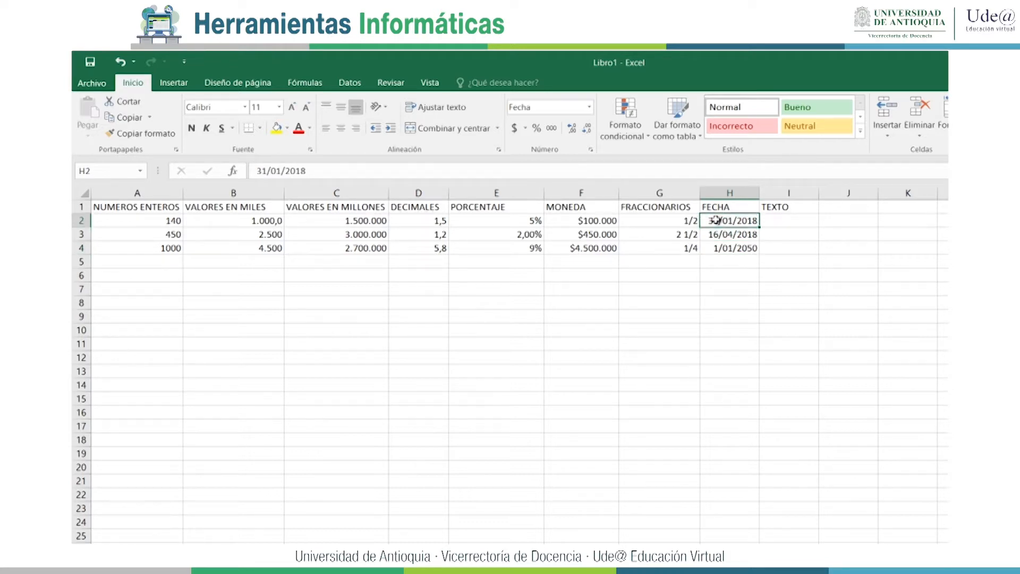
left_click(588, 110)
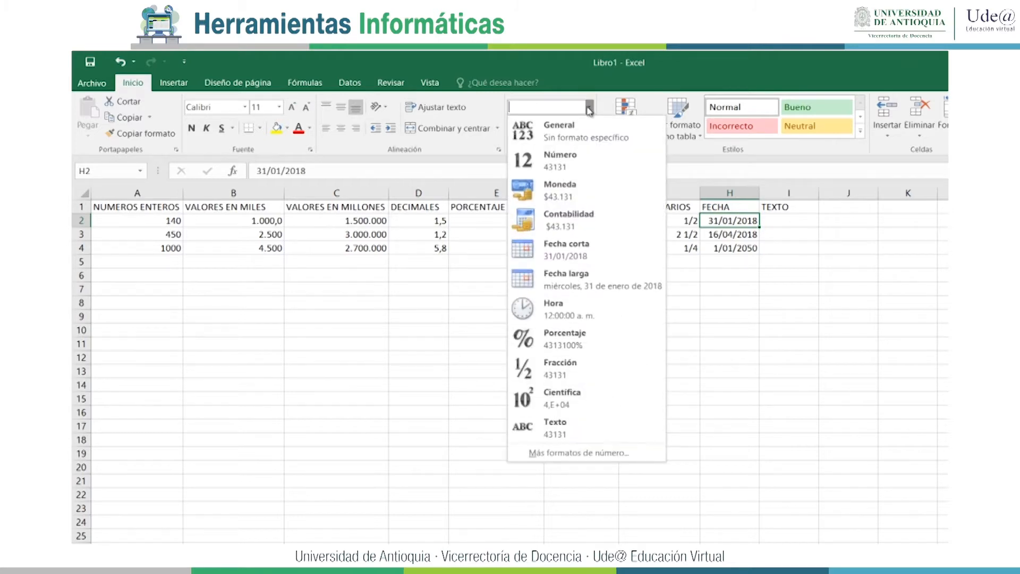
left_click(540, 127)
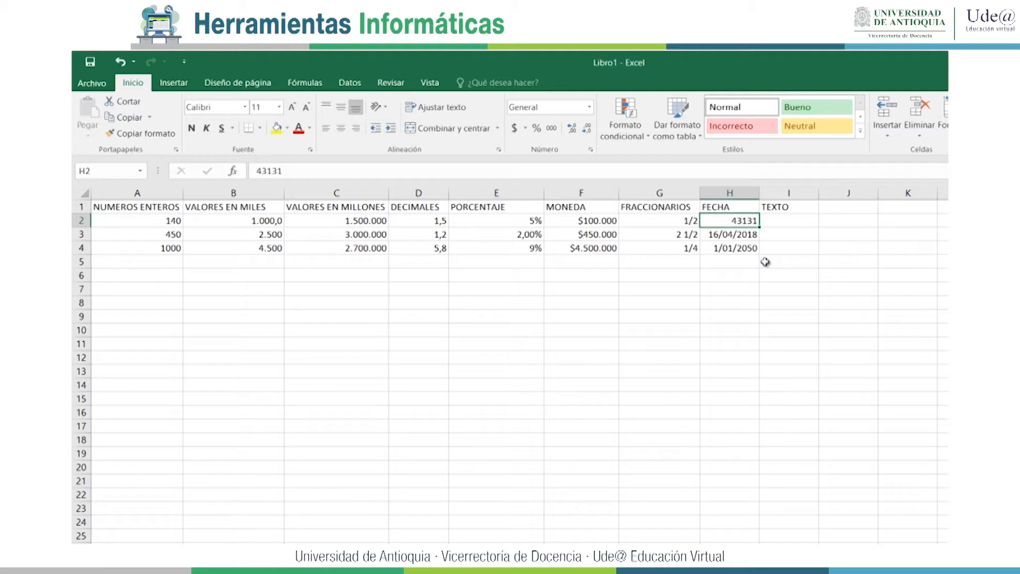
key("ctrl+z")
Enter Medellín in cell I2 under TEXTO
left_click(786, 222)
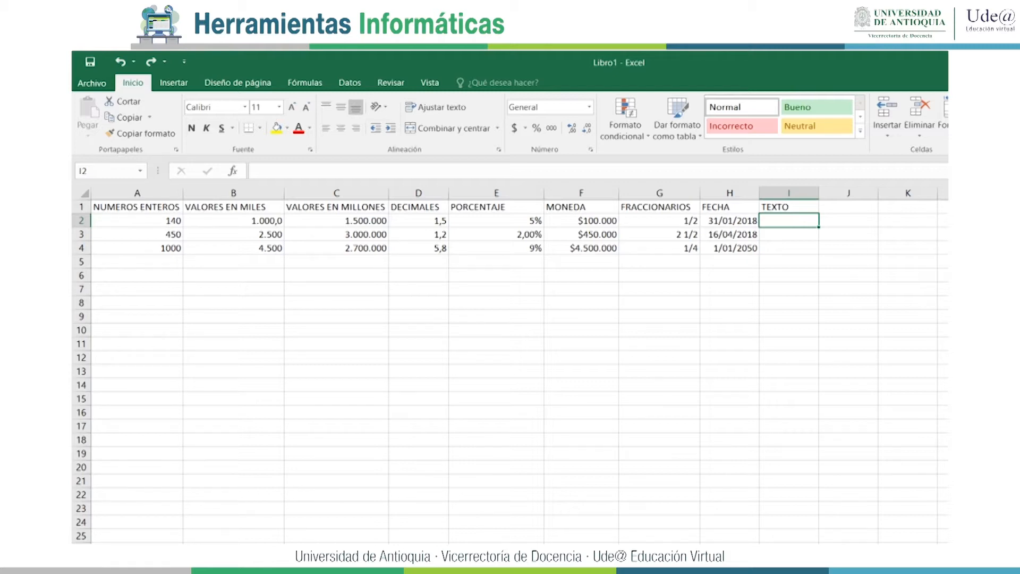
type("mED")
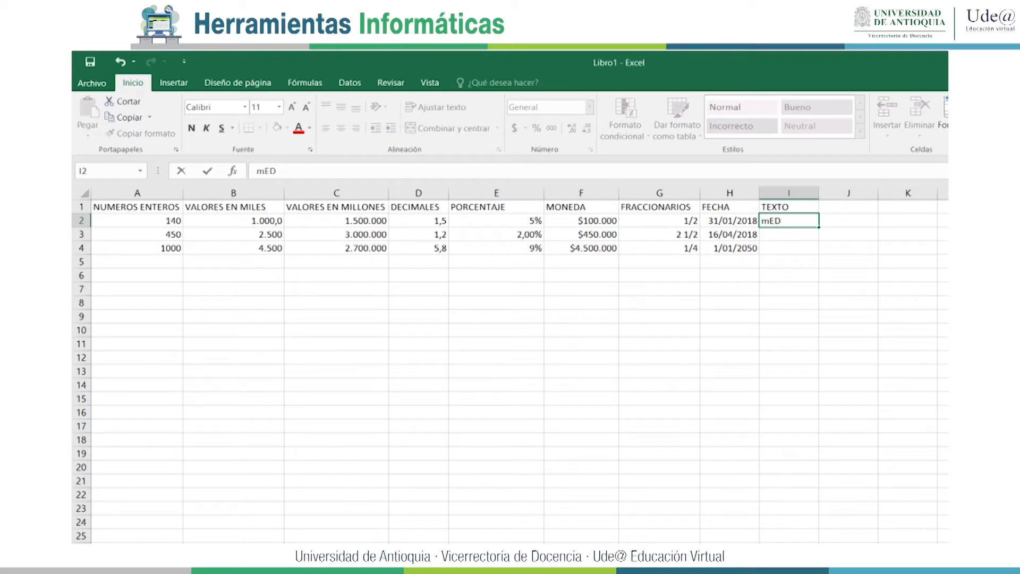
type("ELLÍN")
left_click(806, 239)
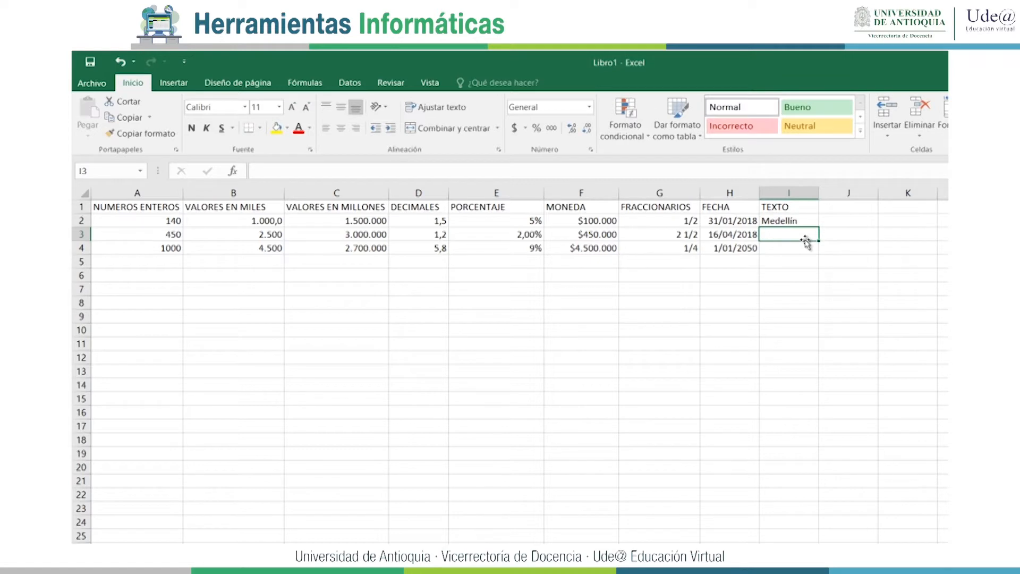
key("Up")
key("Down")
Enter Antioquia in cell I3 and Colombia in cell I4 under TEXTO
type("An")
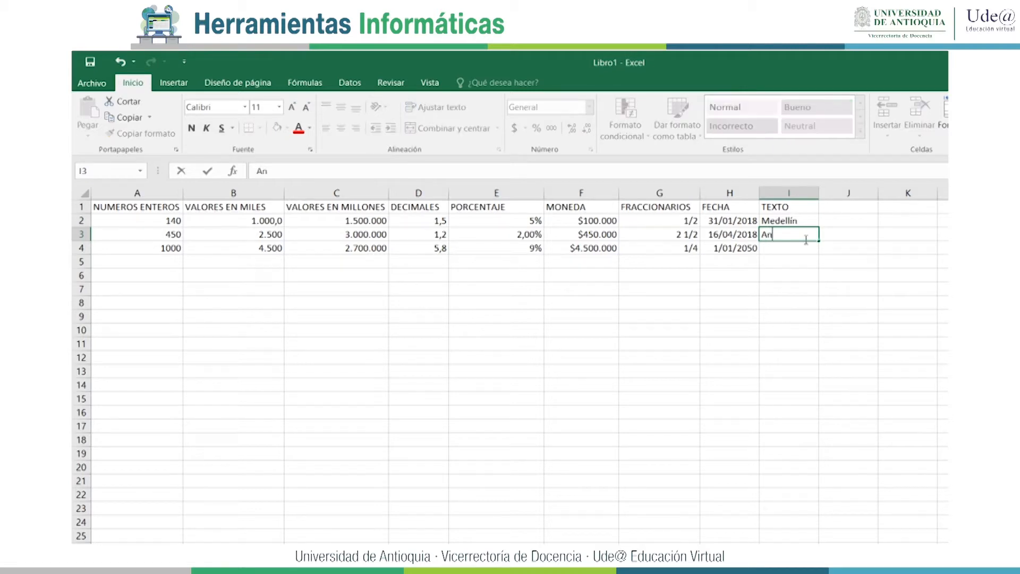
type("tioquia")
key("Return")
type("Colombia")
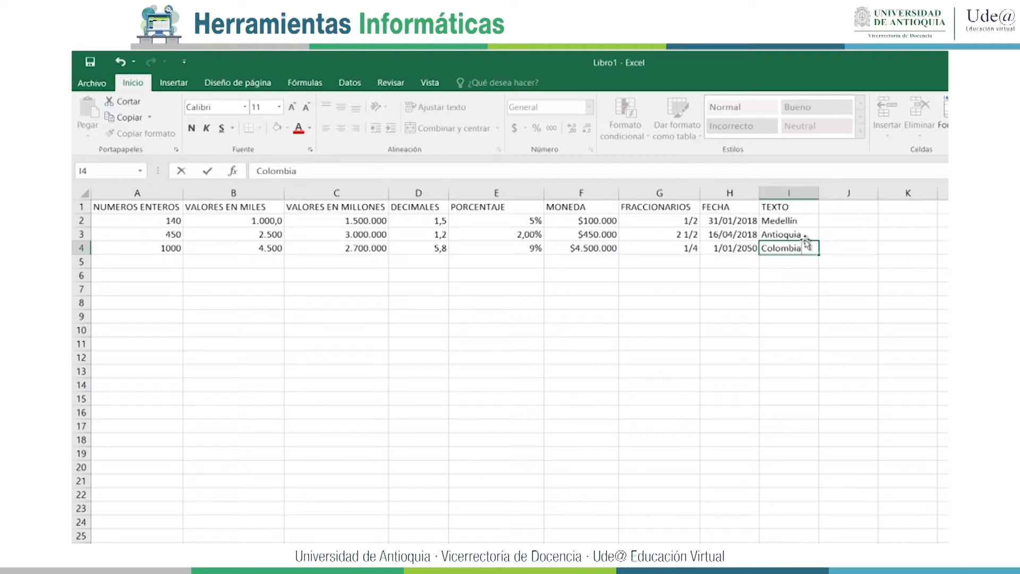
left_click(805, 238)
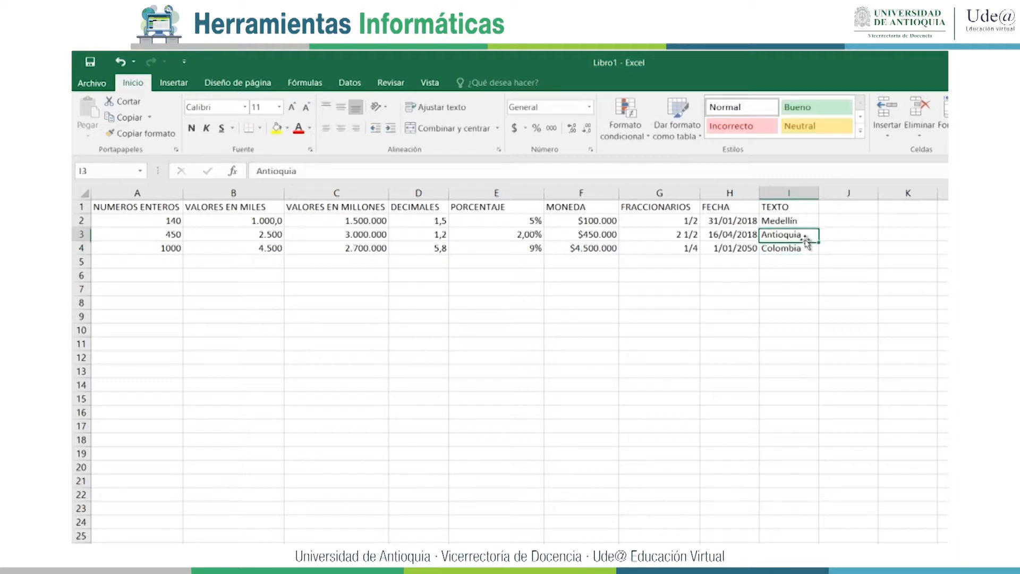
Change the text in cell I2 under TEXTO to Medellín 2018
key("Up")
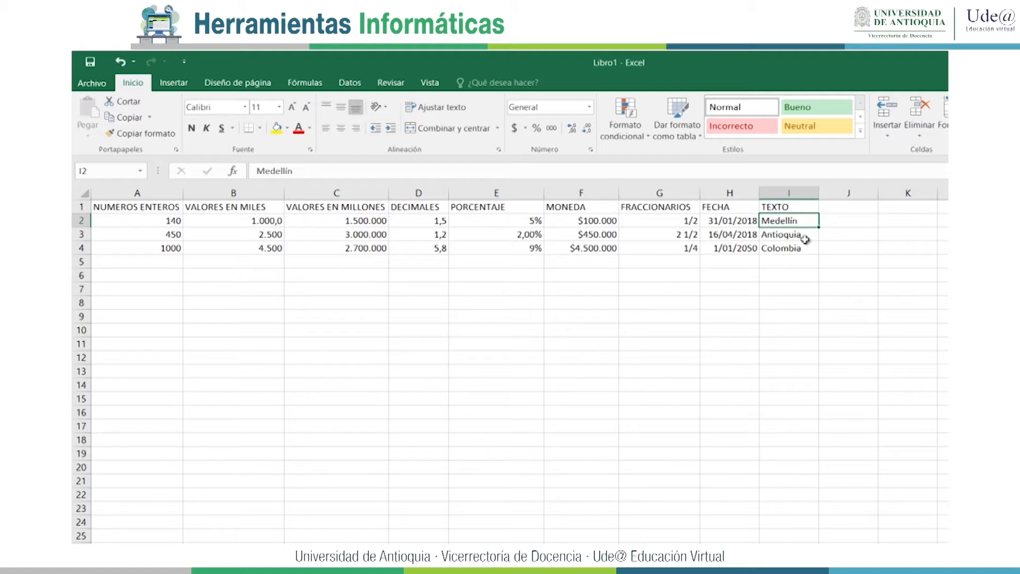
left_click(315, 171)
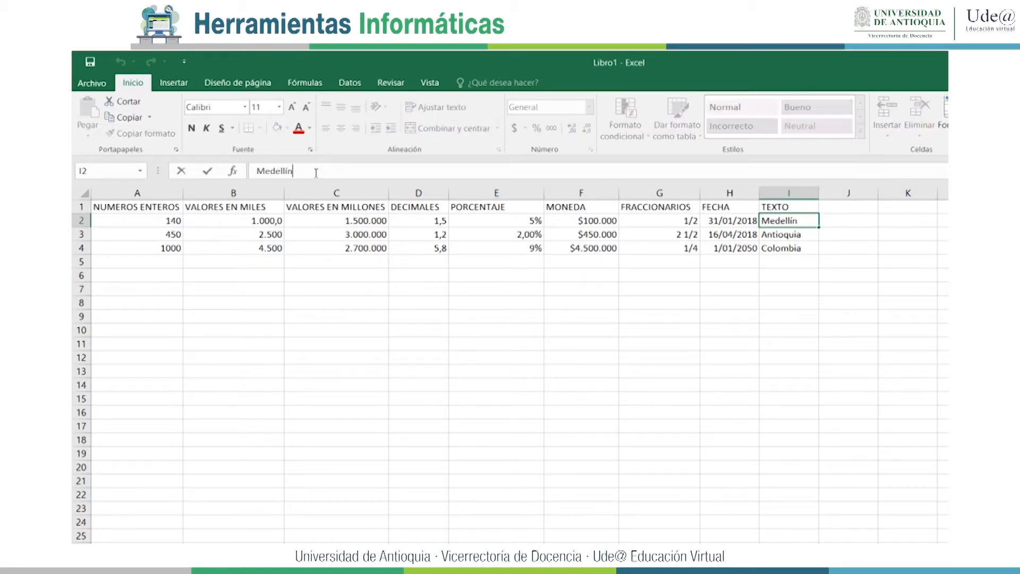
type("2018")
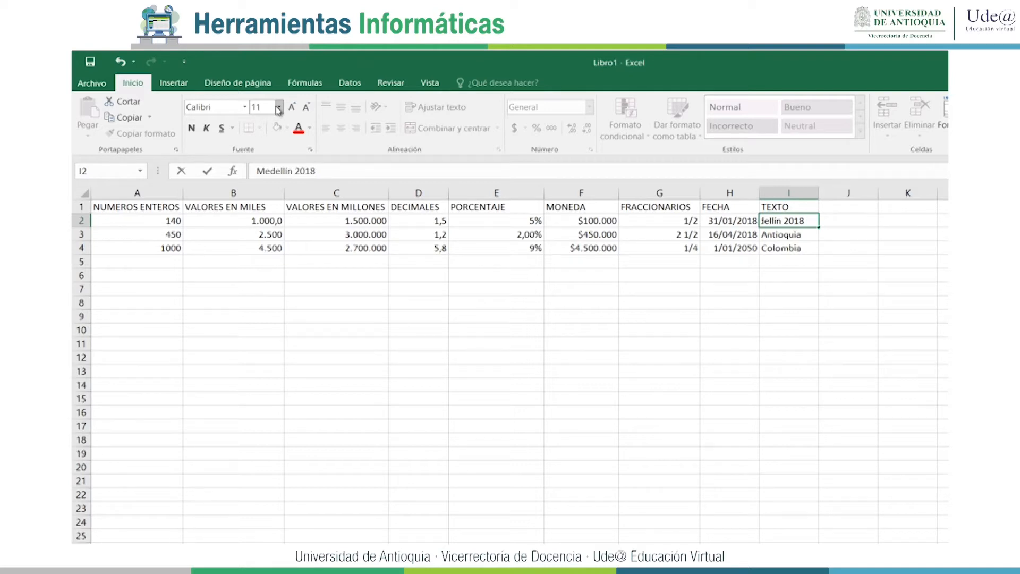
key("Return")
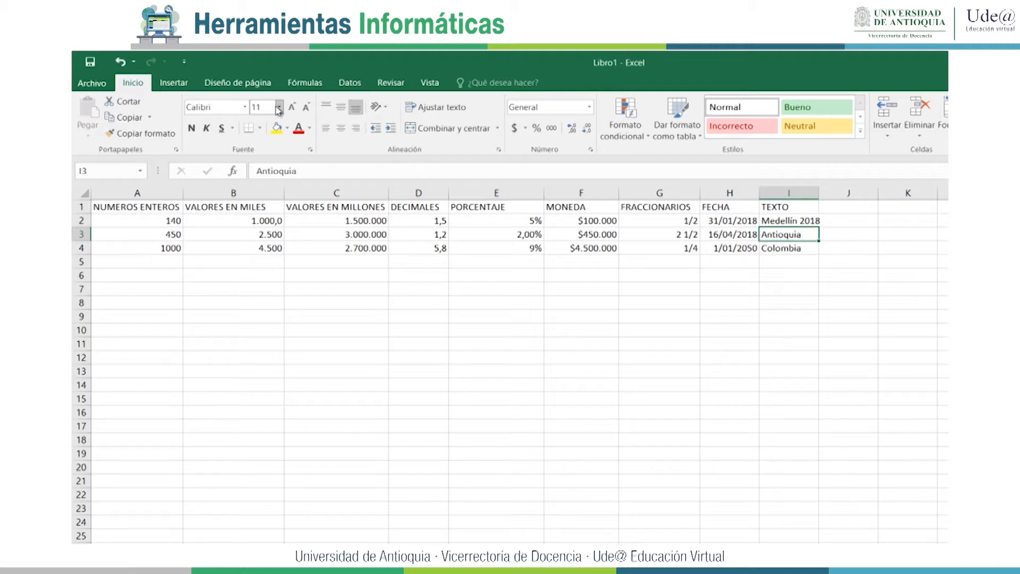
key("Down")
key("Down")
key("Left")
key("Left")
key("Left")
key("Left")
key("Left")
key("Left")
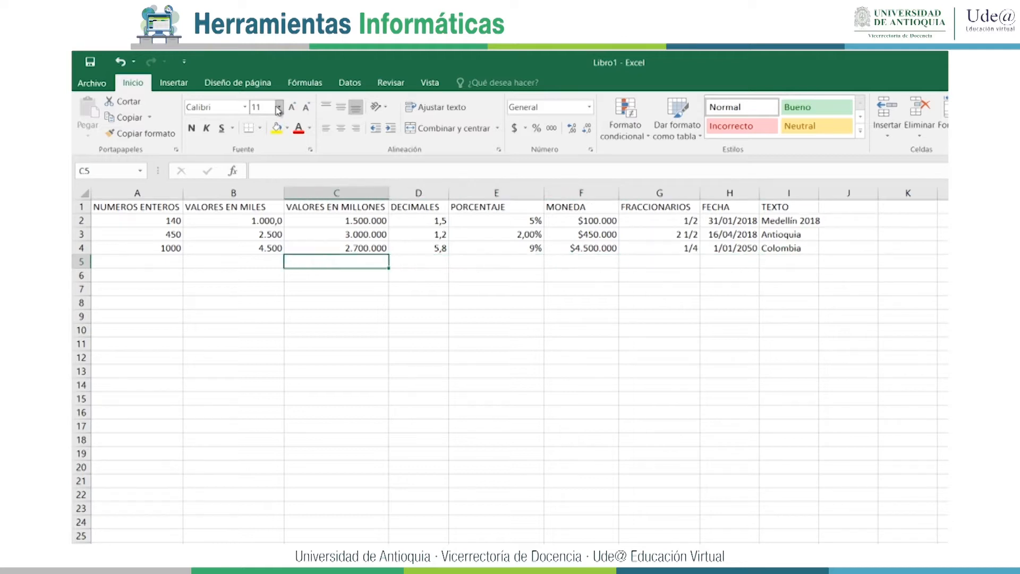
key("Left")
key("Left")
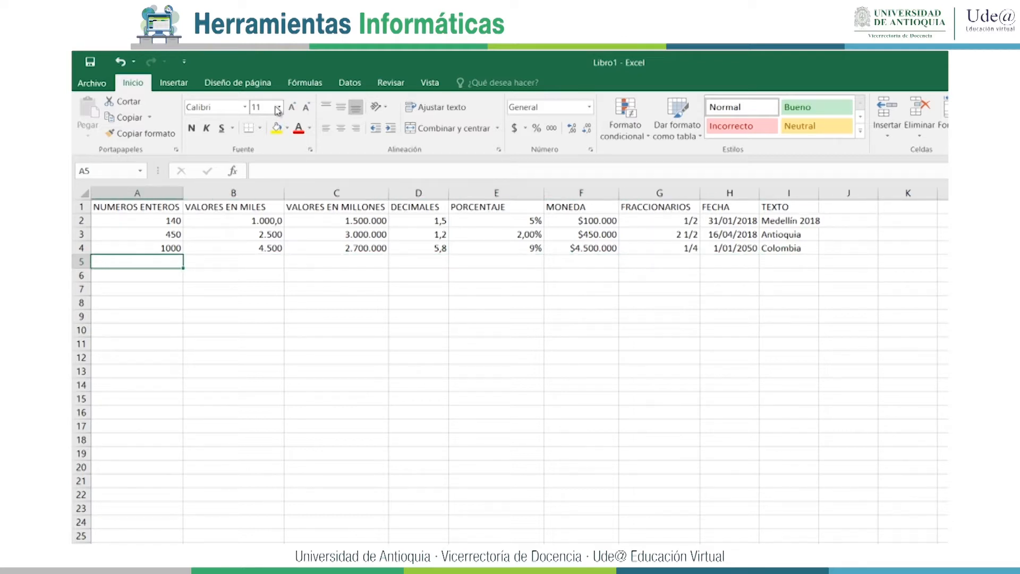
key("Down")
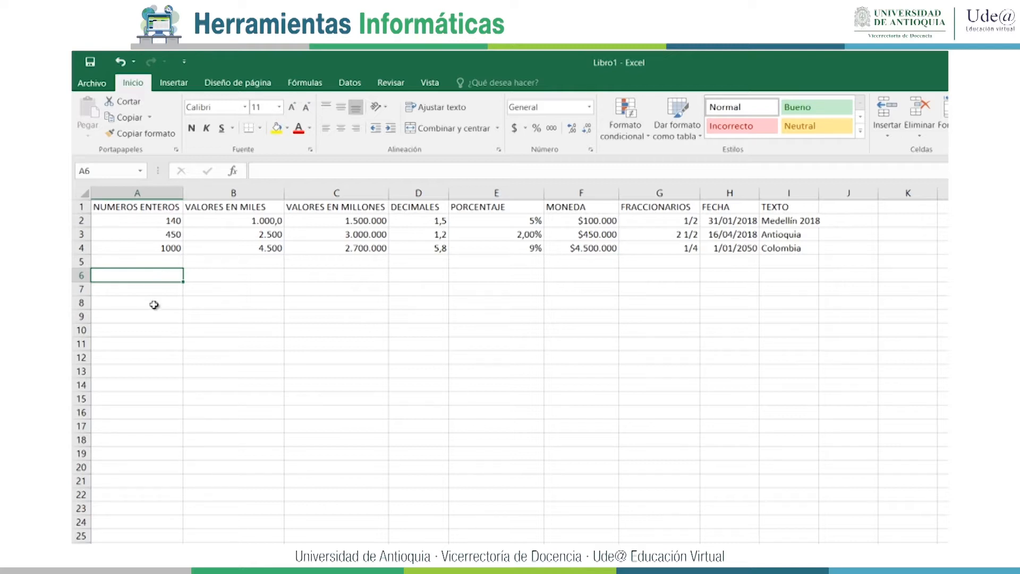
left_click(141, 206)
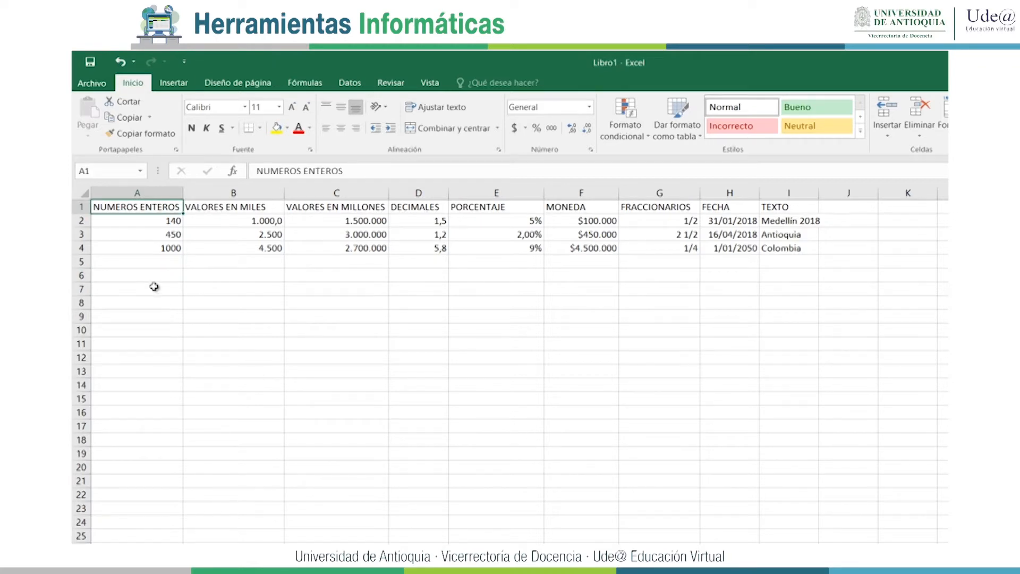
left_click(243, 353)
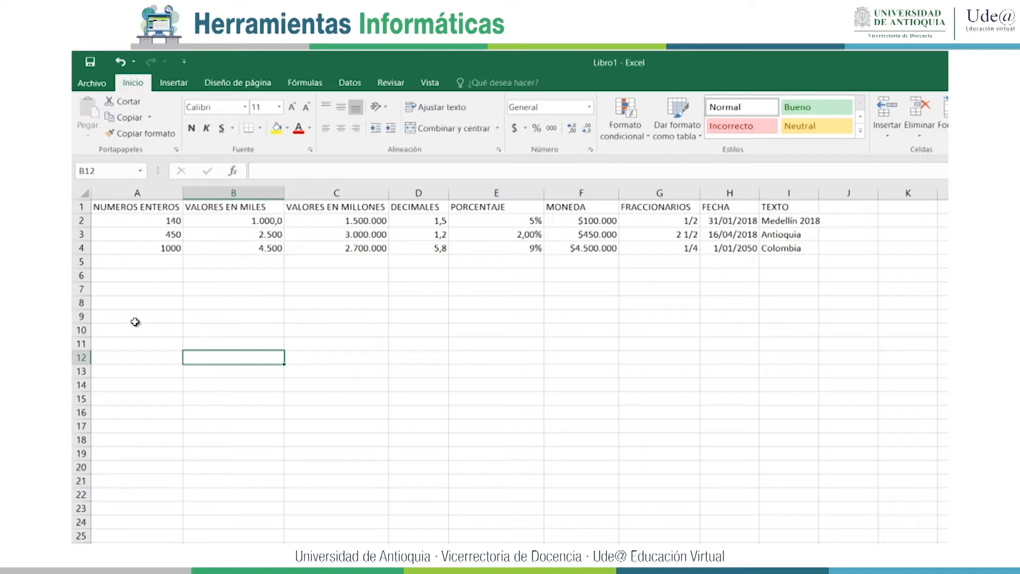
left_click(140, 342)
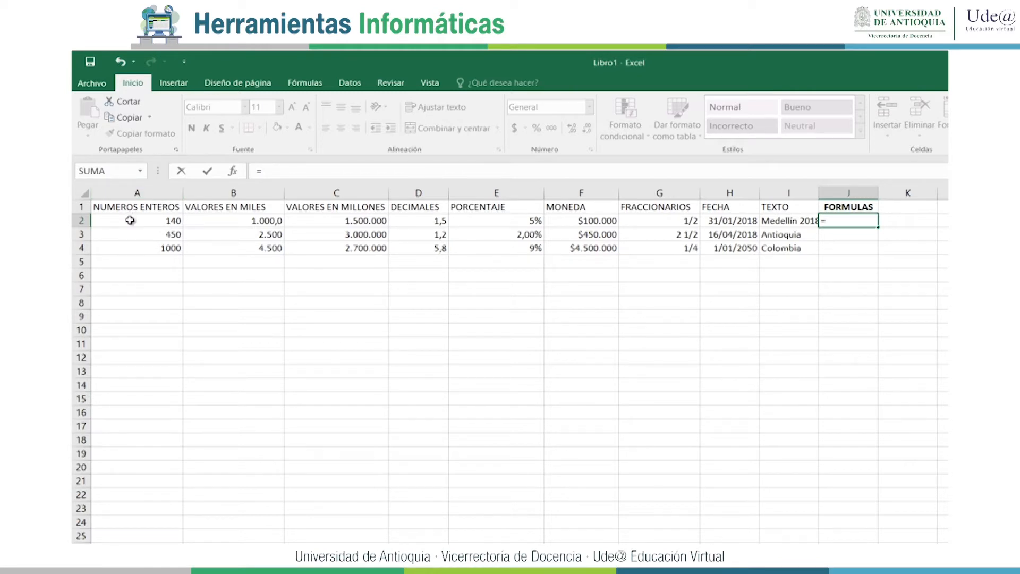
Abandon the formula started in J2 and assign the name PRIMERVALOR to cell A2
key("Escape")
left_click(128, 223)
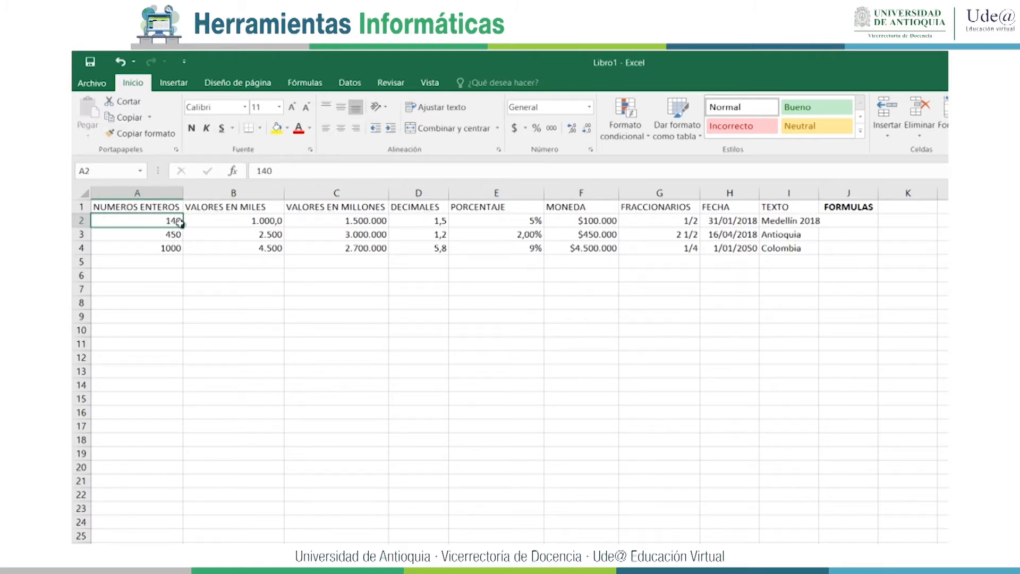
left_click(109, 173)
type("PRIMERV")
type("ALOR")
key("Return")
Enter the formula =140+B2/PRIMERVALOR in cell J2 under FORMULAS, combining a constant, a cell reference and the named cell
left_click(838, 221)
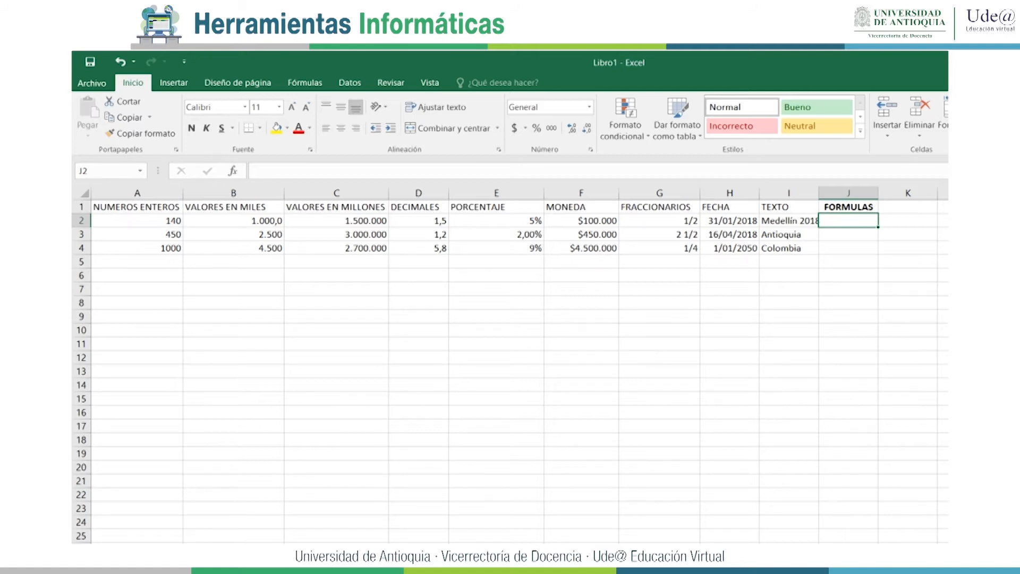
type("=")
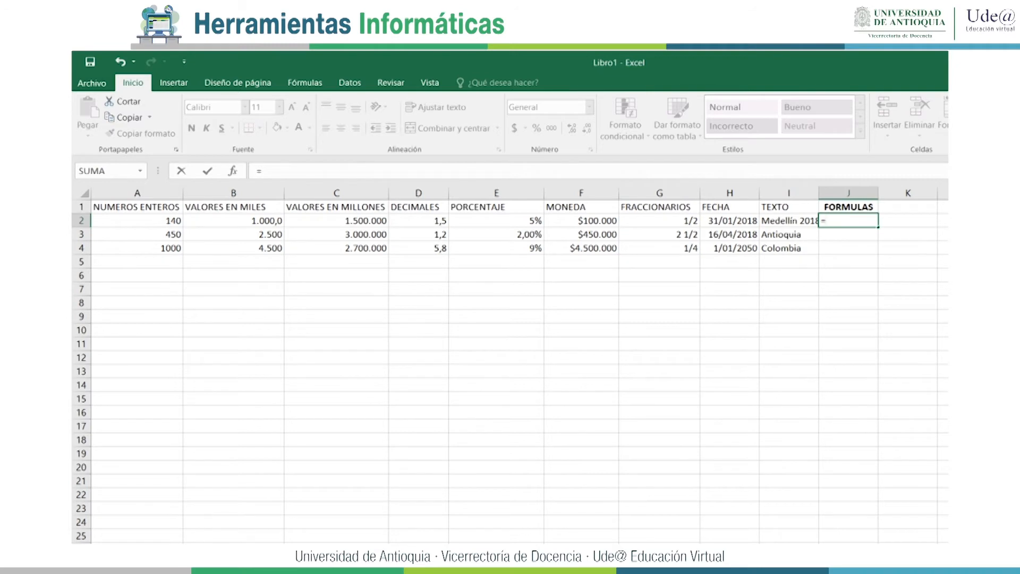
type("140")
type("+")
left_click(239, 220)
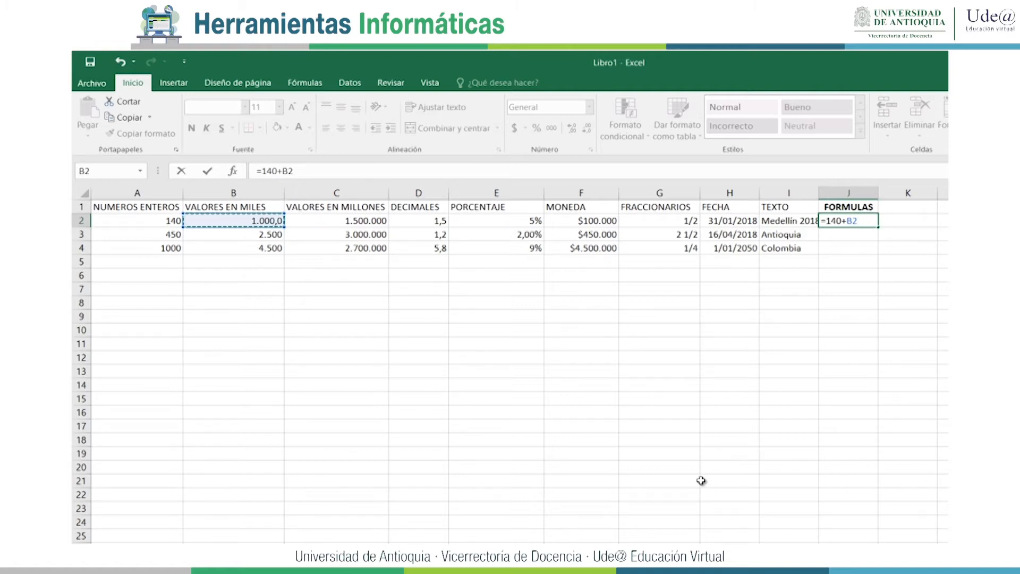
type("/")
type("P")
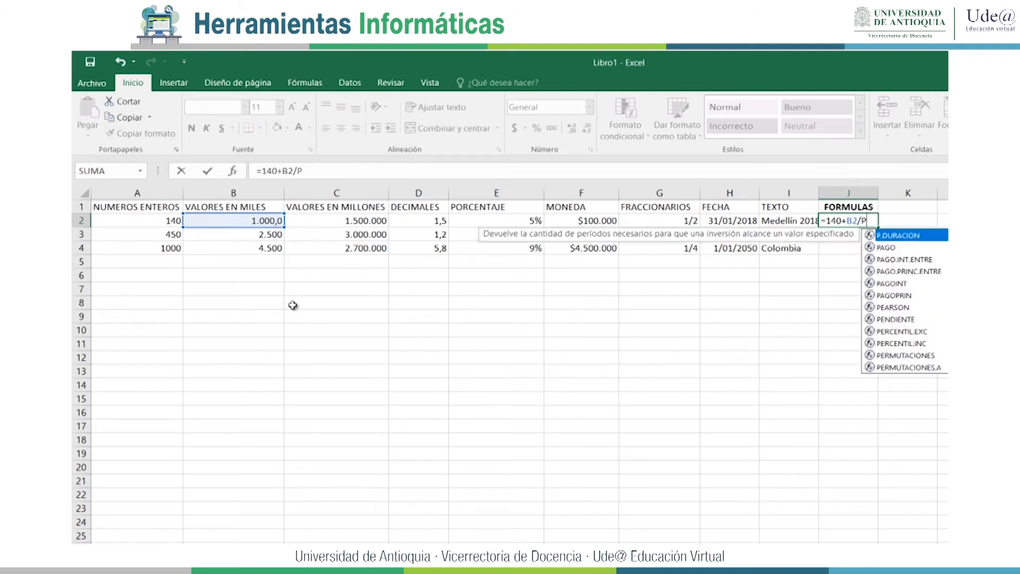
type("RI")
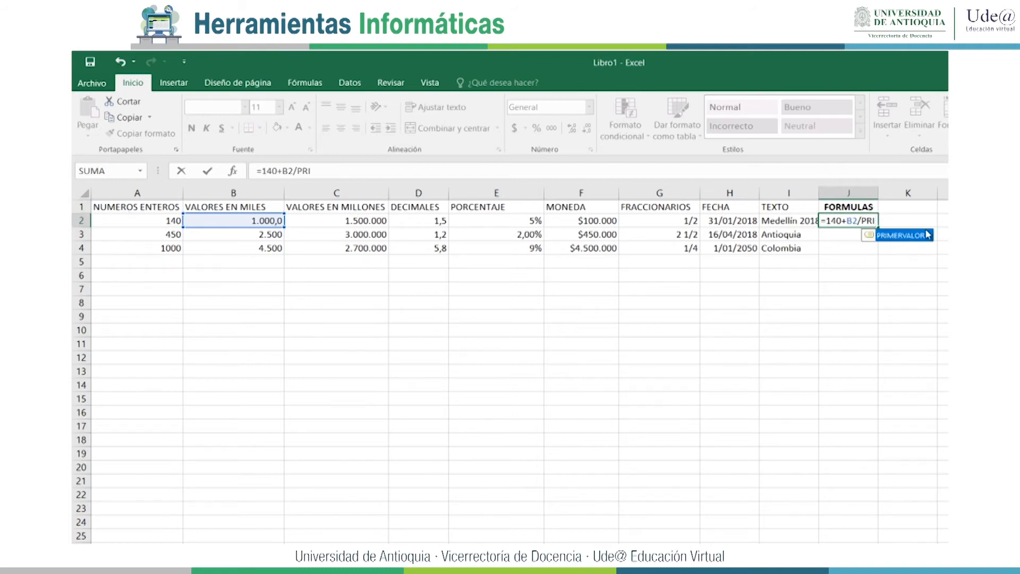
double_click(905, 236)
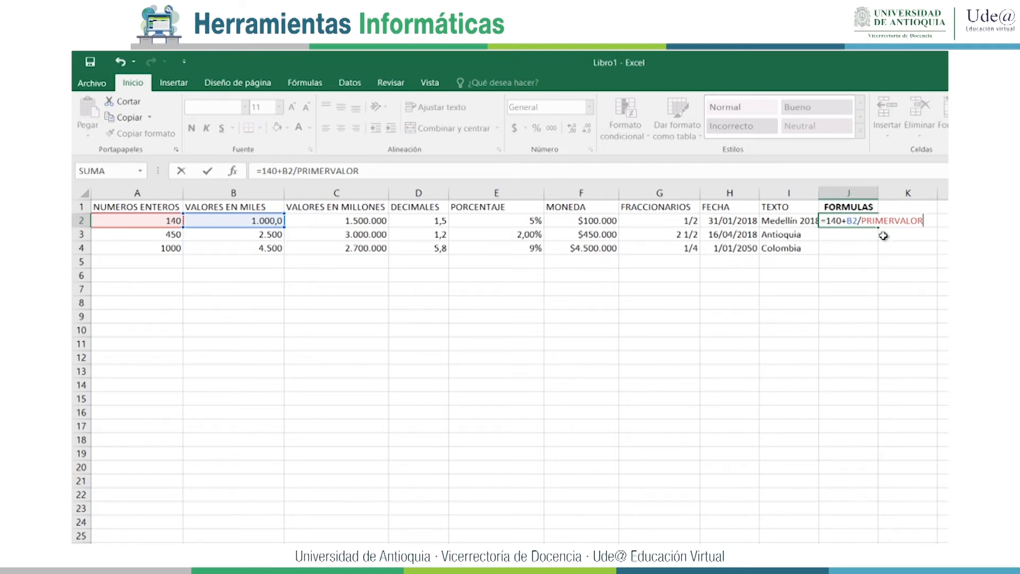
key("Return")
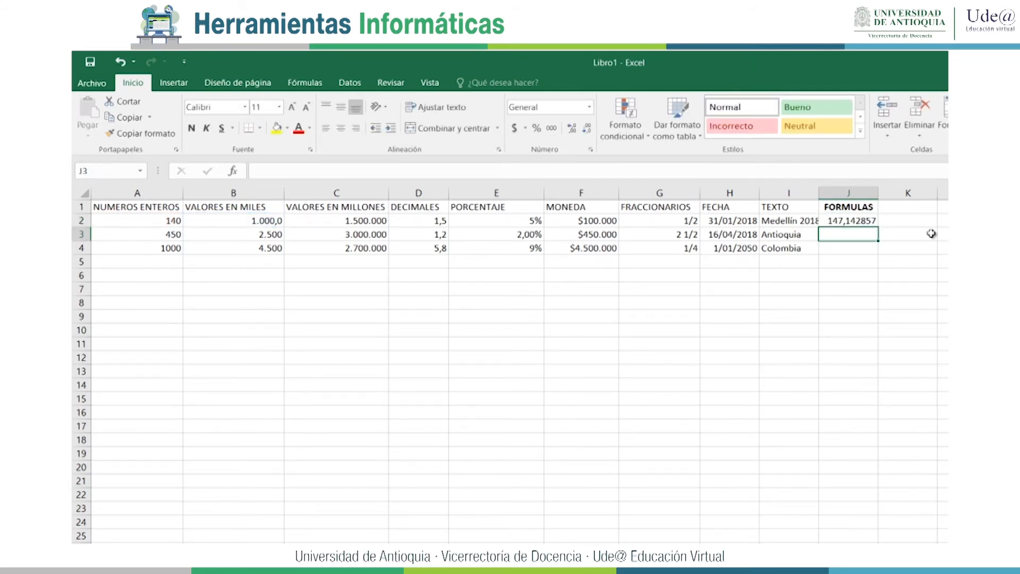
Enter the formula =A3+B3+C3 in cell J3 to add the first three values of row 3
type("=")
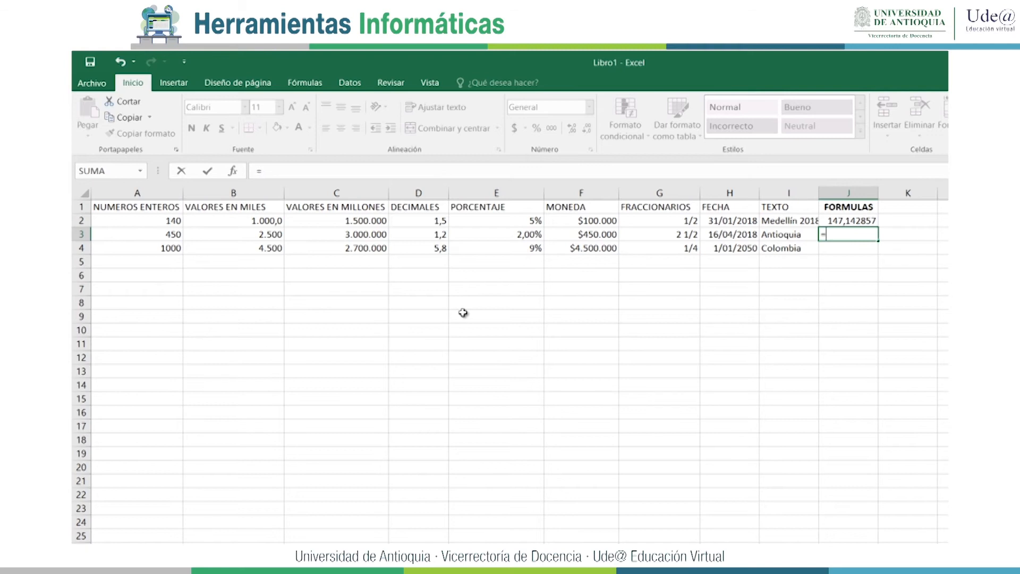
left_click(167, 236)
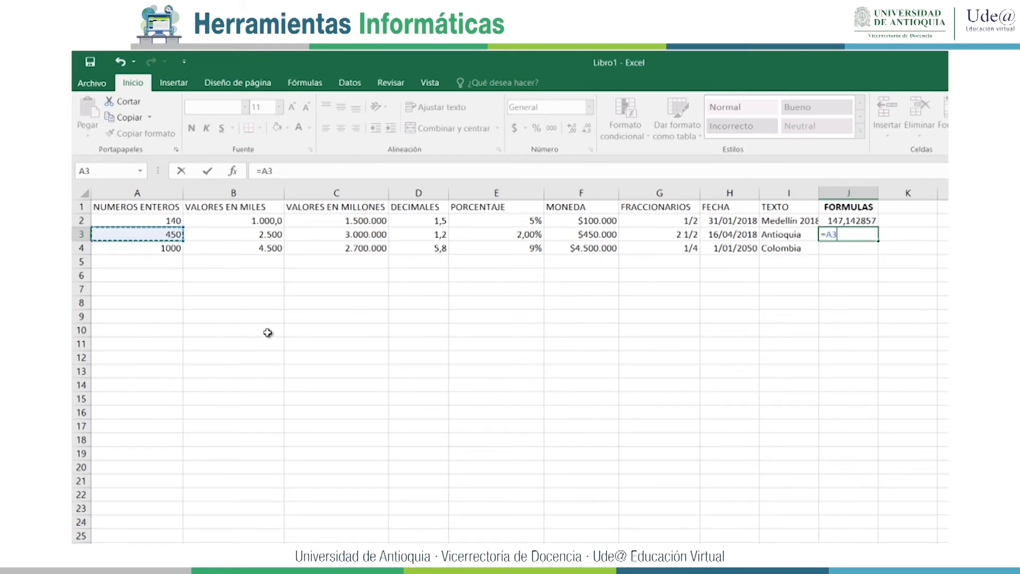
type("+")
left_click(267, 236)
type("+")
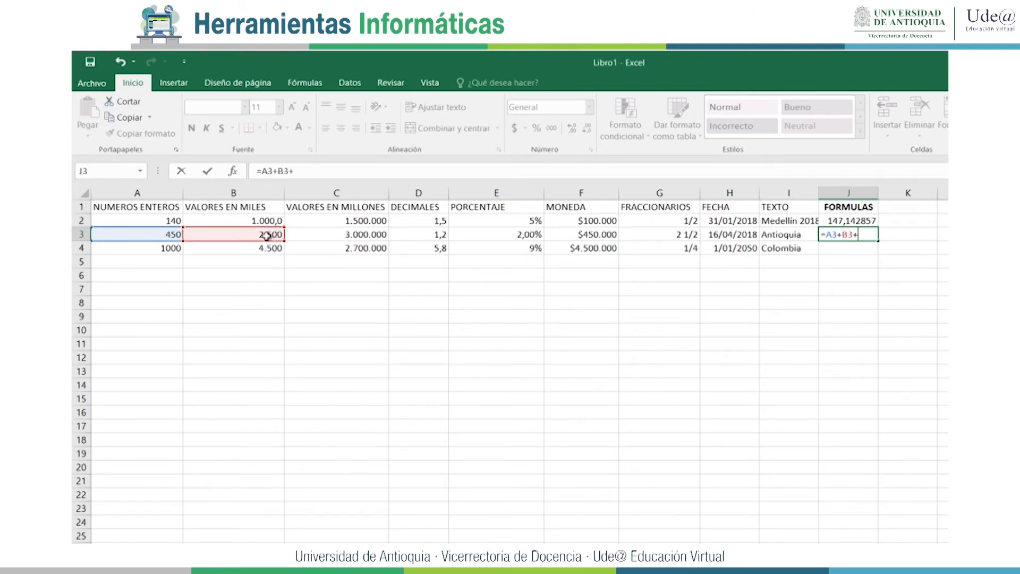
left_click(322, 240)
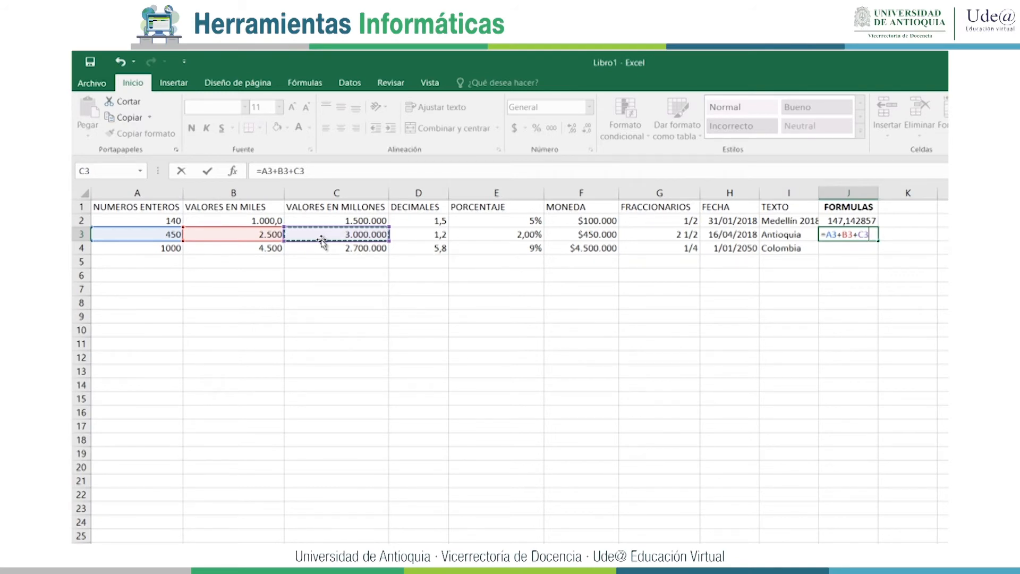
key("Return")
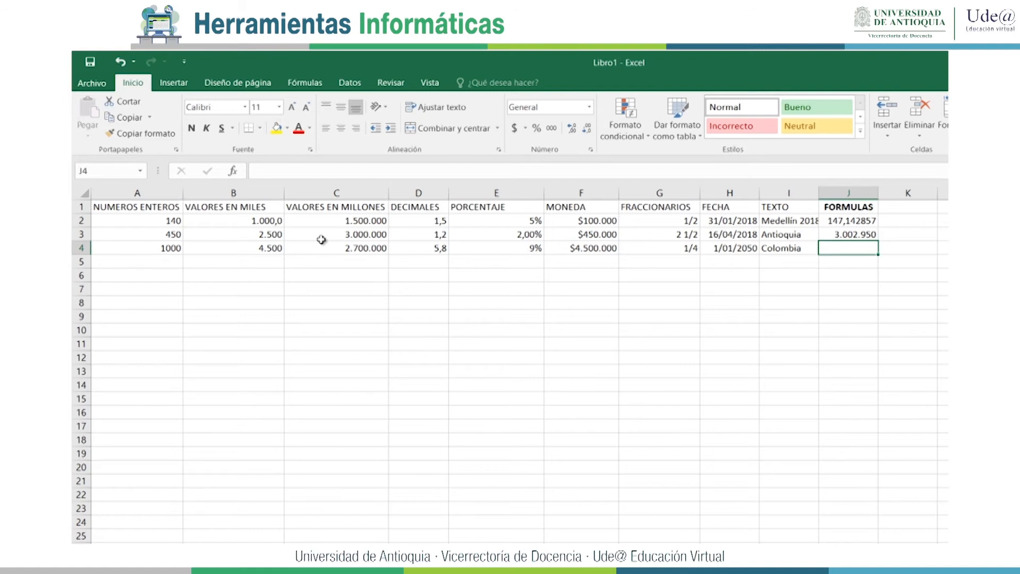
Enter the formula =F4*5 in cell J4 to multiply the MONEDA value of row 4 by 5
type("=")
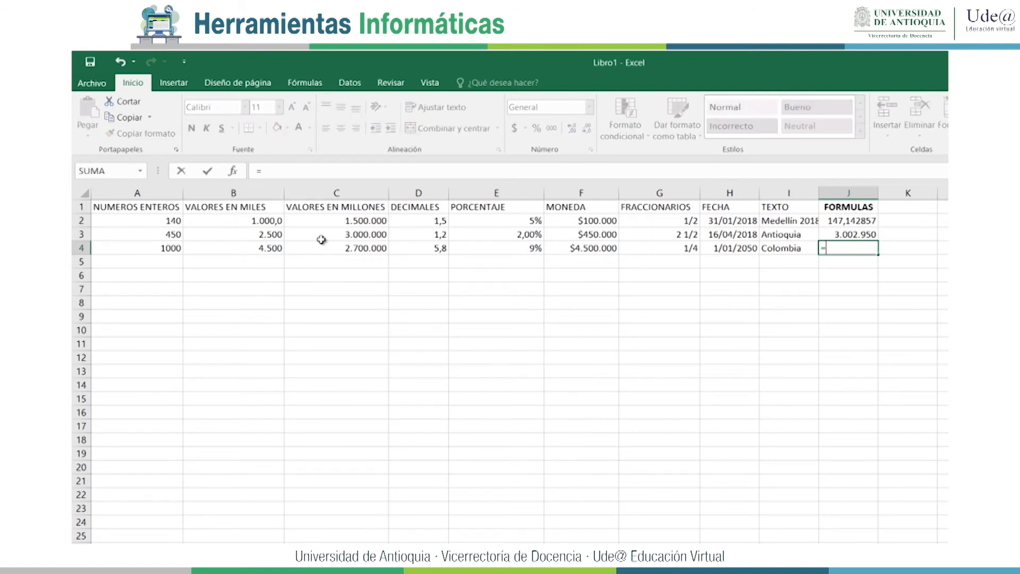
left_click(585, 246)
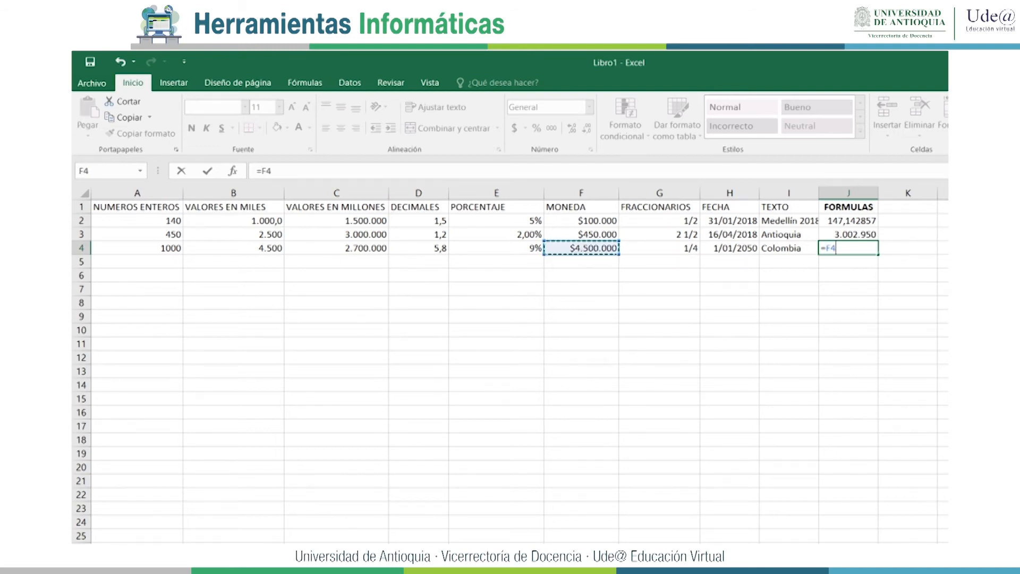
type("*5")
key("Return")
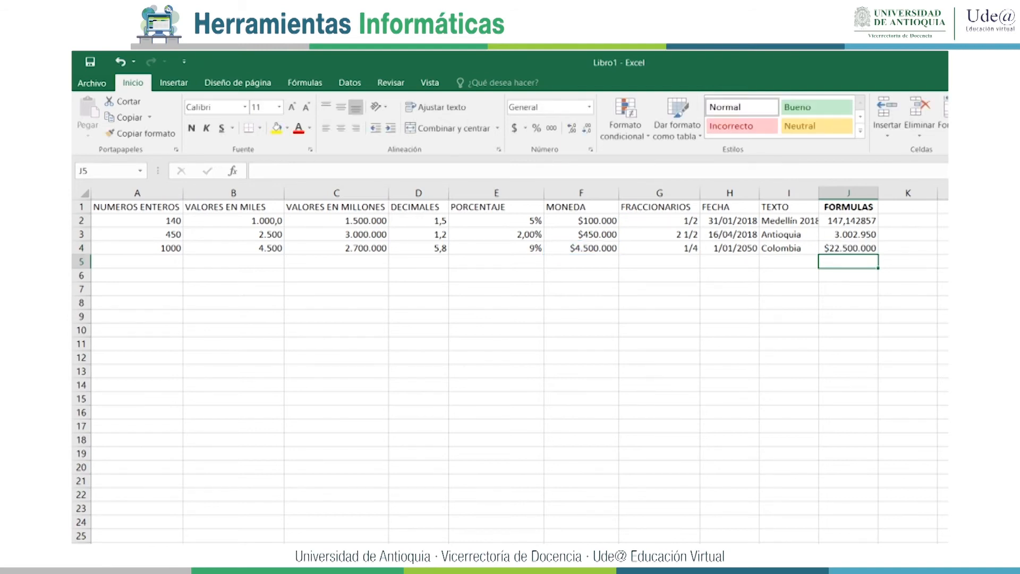
Add the heading FUNCIÓN in cell K1, beside FORMULAS
left_click(848, 208)
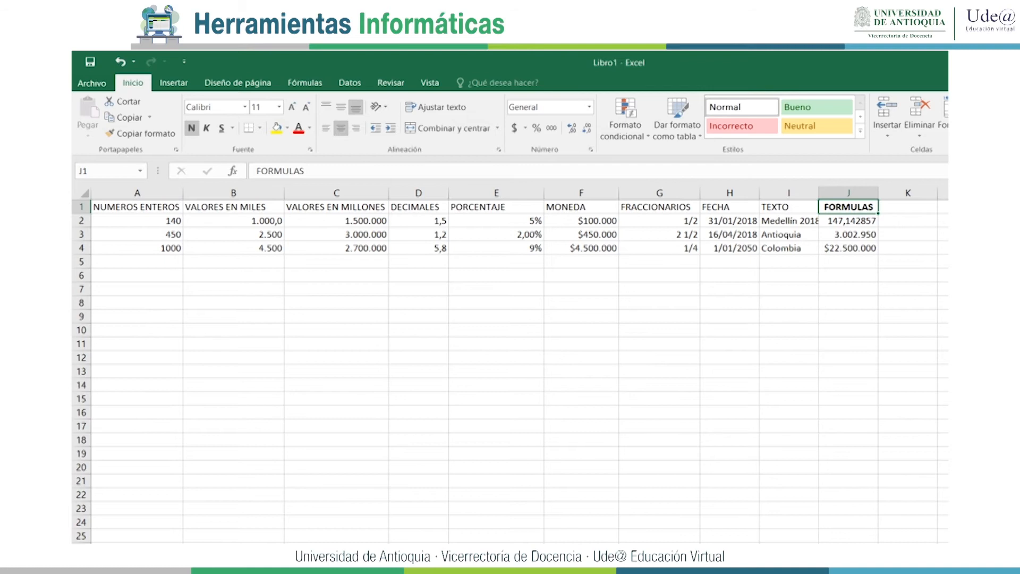
left_click(908, 207)
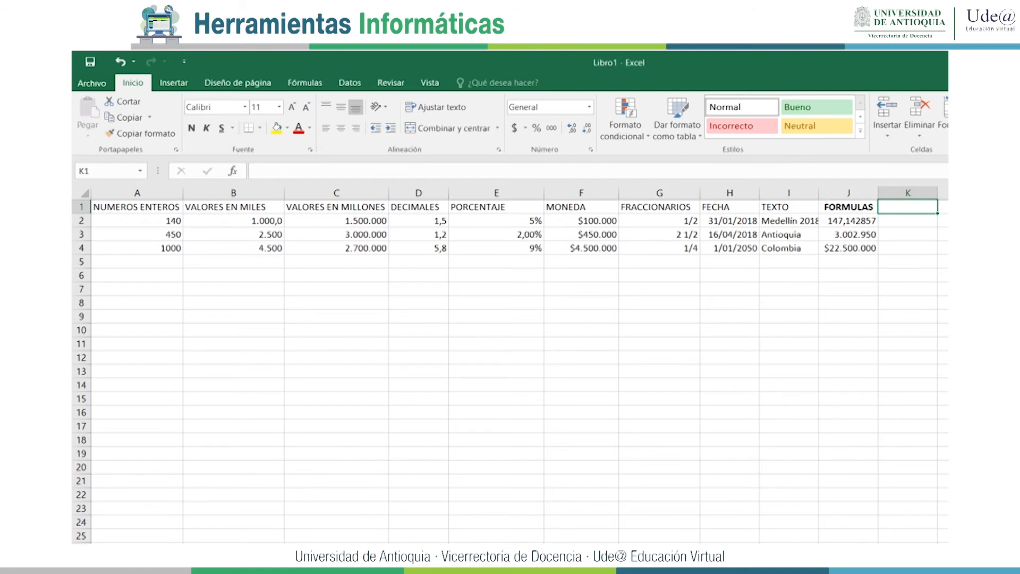
type("FUN")
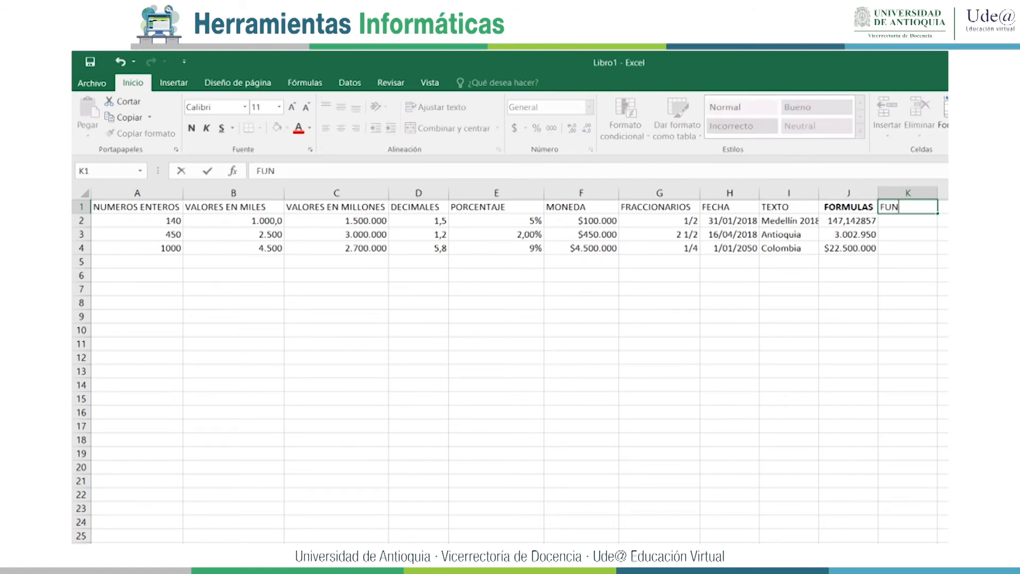
type("CIÓN")
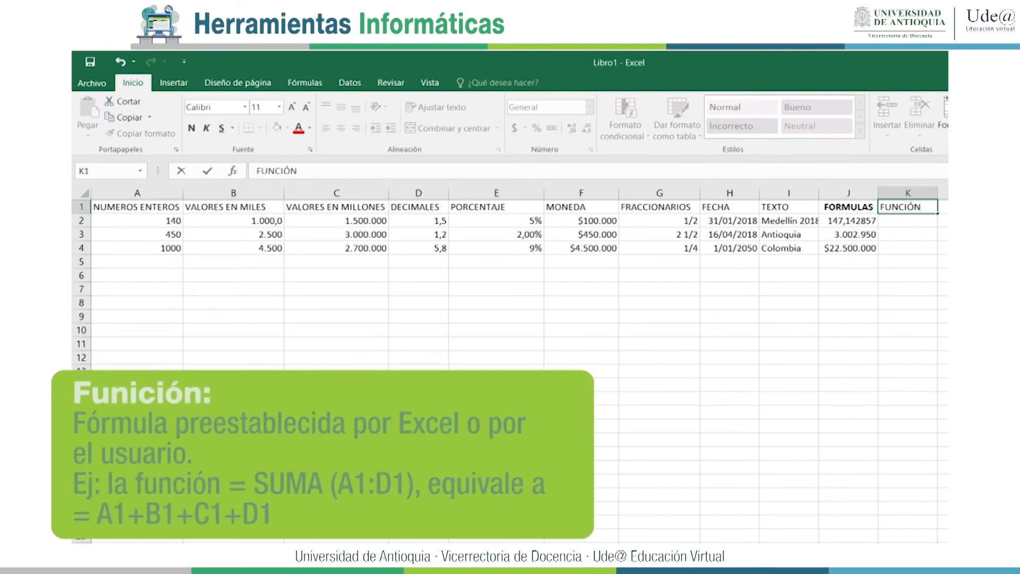
key("Return")
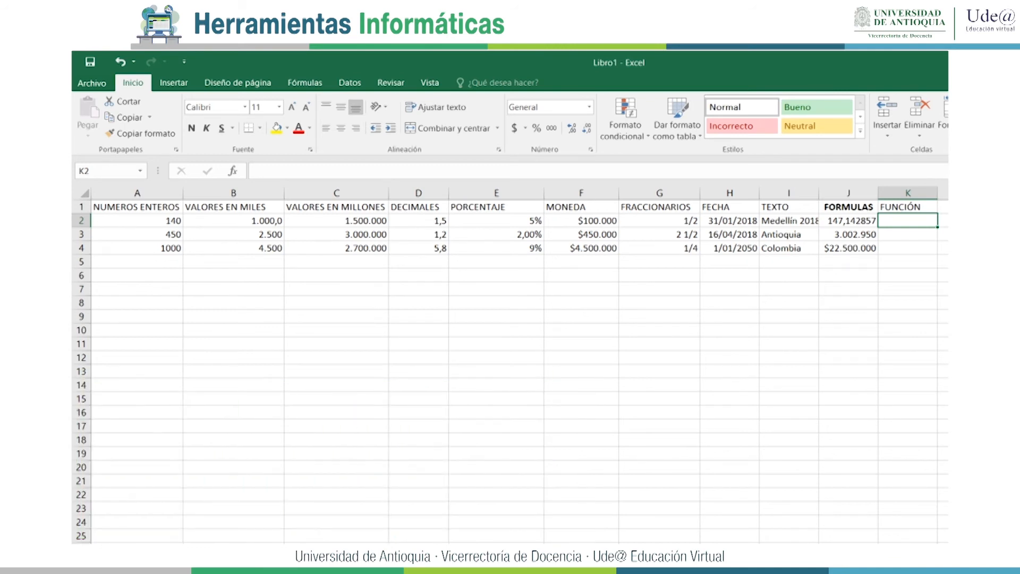
Enter the function =SUMA(A2:C2) in cell K2 under FUNCIÓN to add the first three values of row 2
type("=")
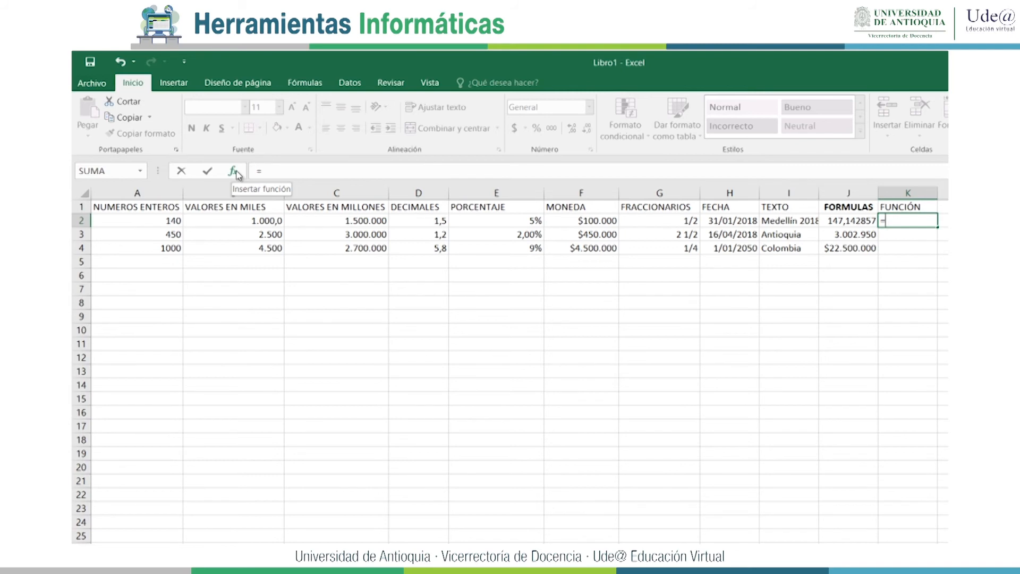
type("SUMA")
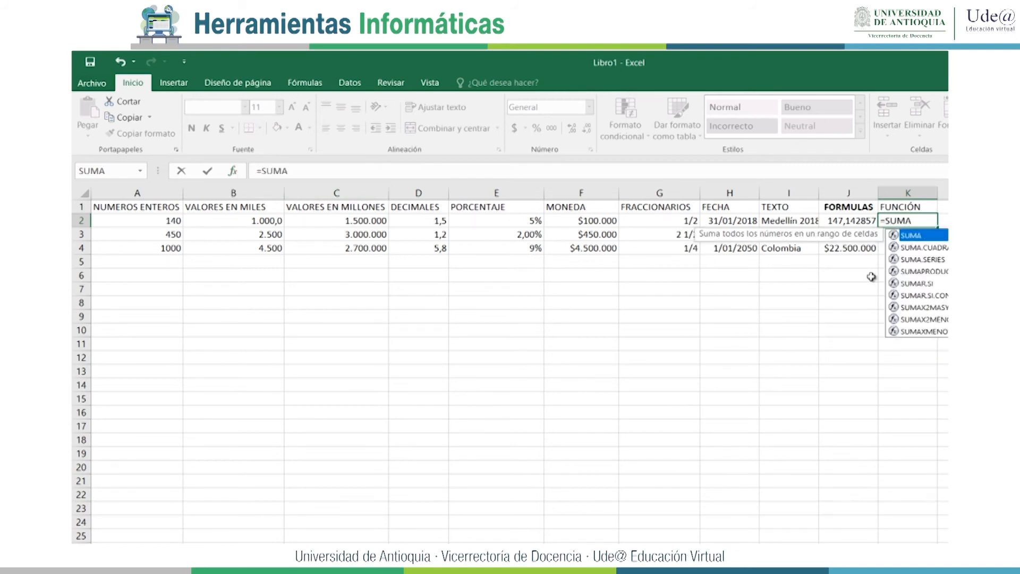
double_click(917, 240)
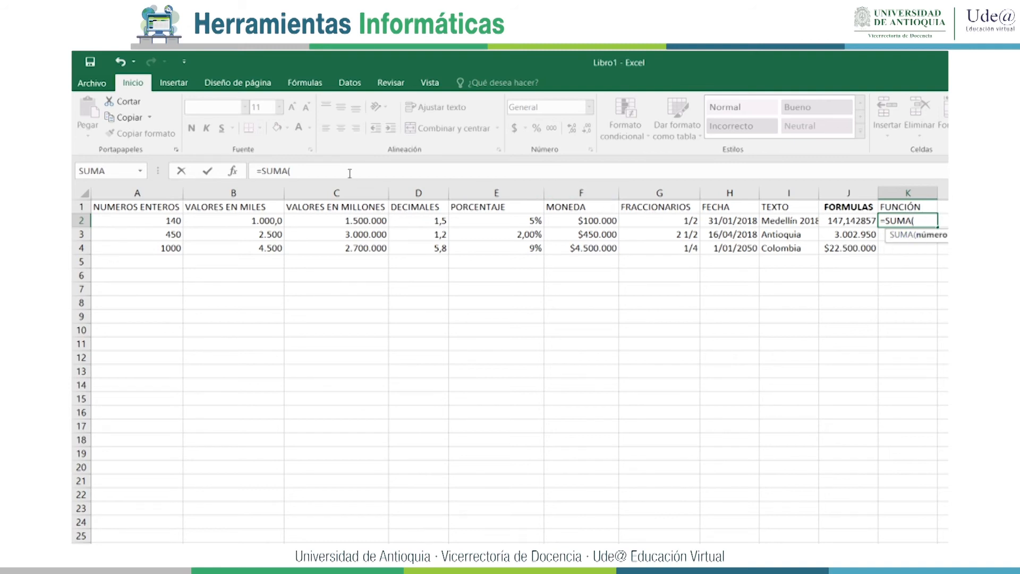
left_click(153, 219)
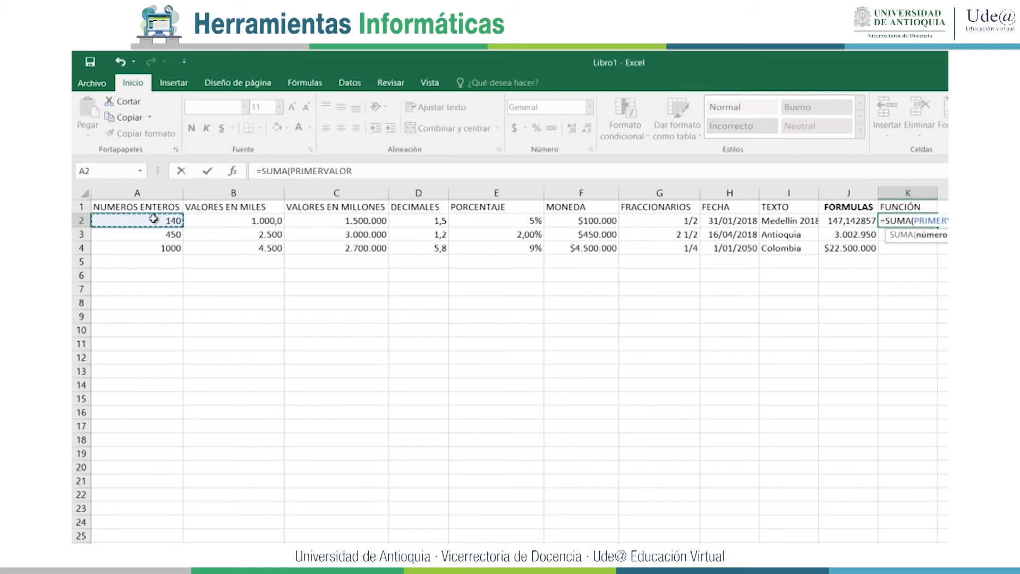
left_click_drag(177, 218, 345, 220)
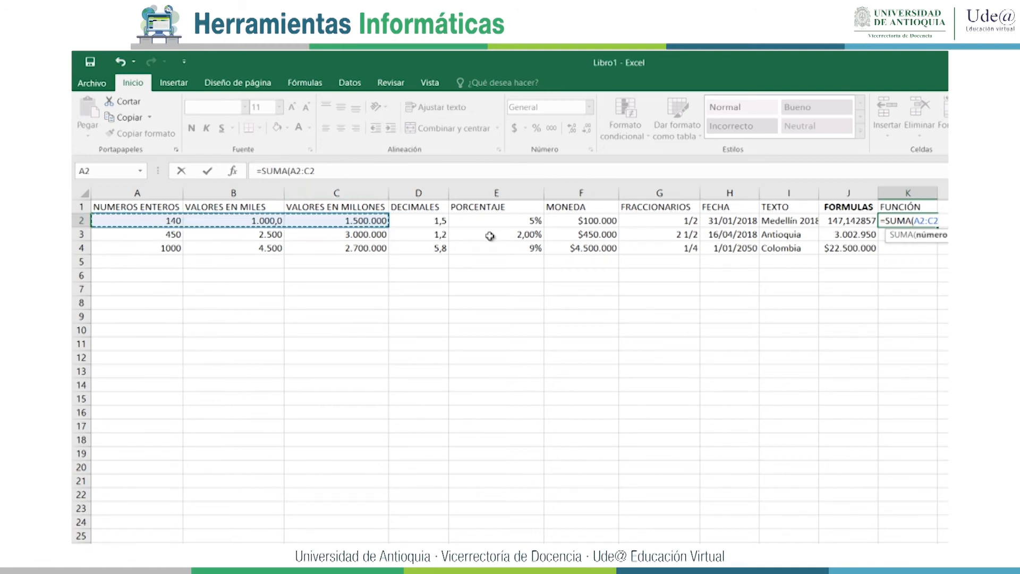
type(")")
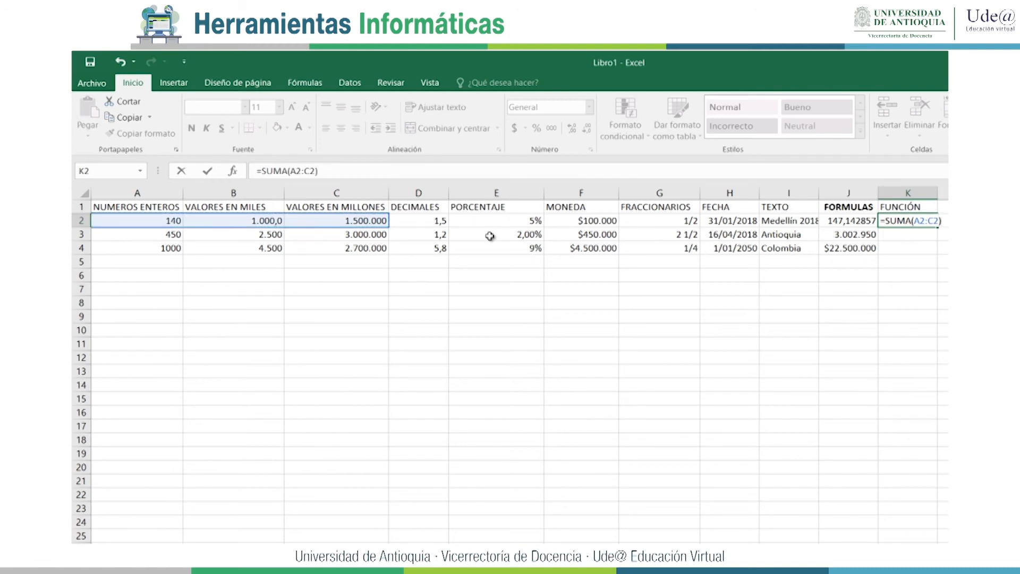
key("Return")
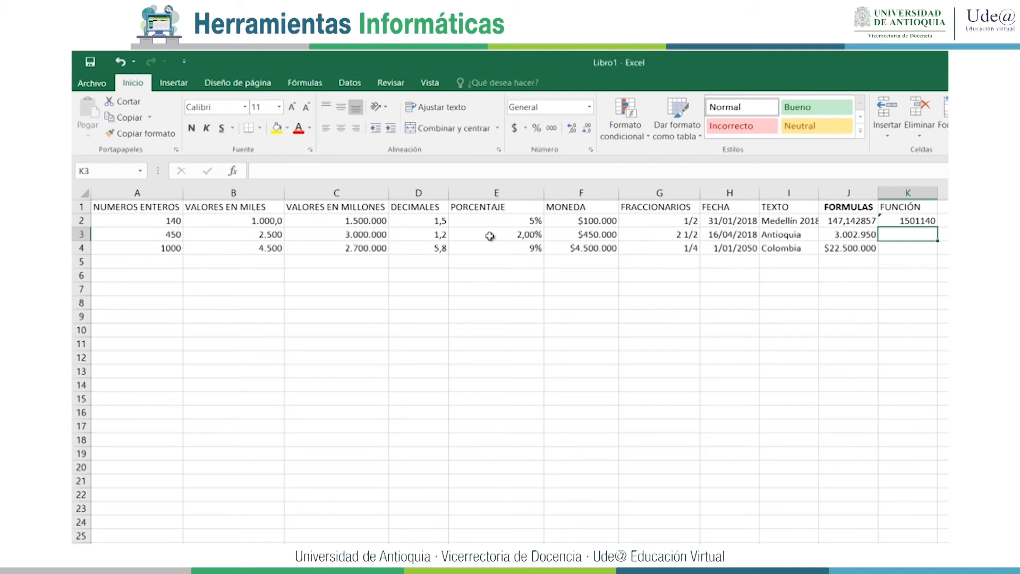
key("Up")
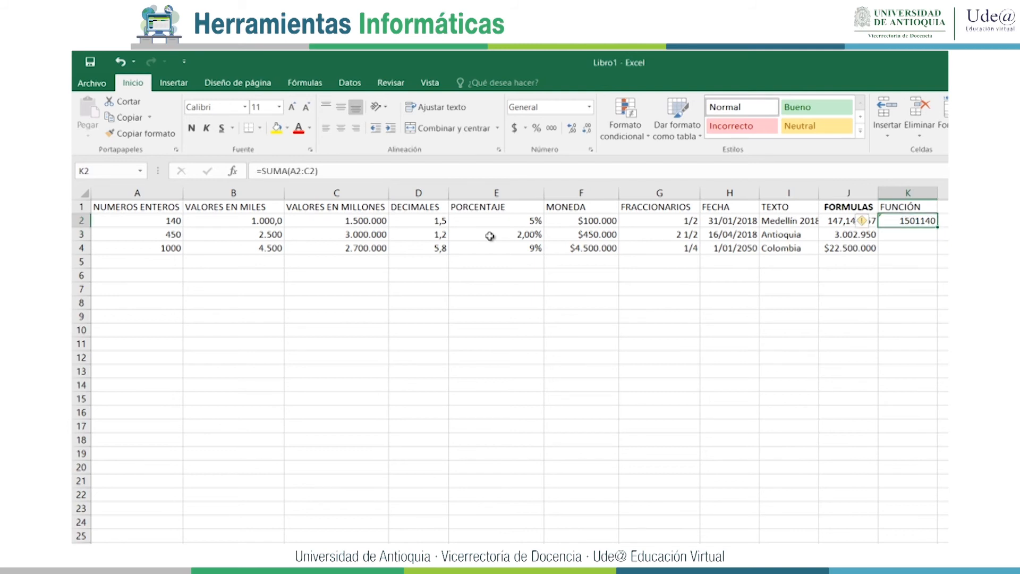
Enter the function =SUMA(A3:C3) in cell K3 to add the first three values of row 3
left_click(904, 234)
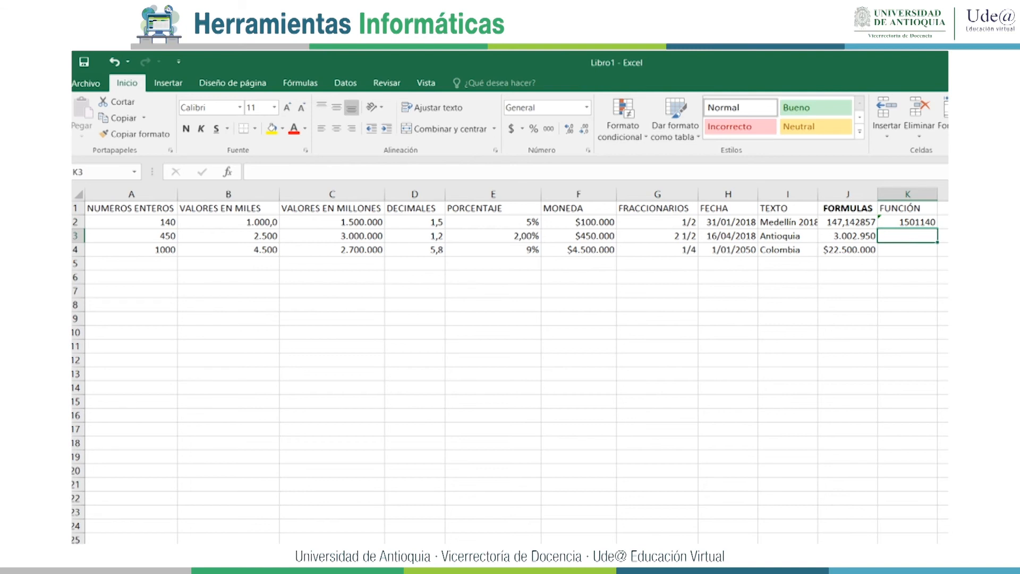
type("=")
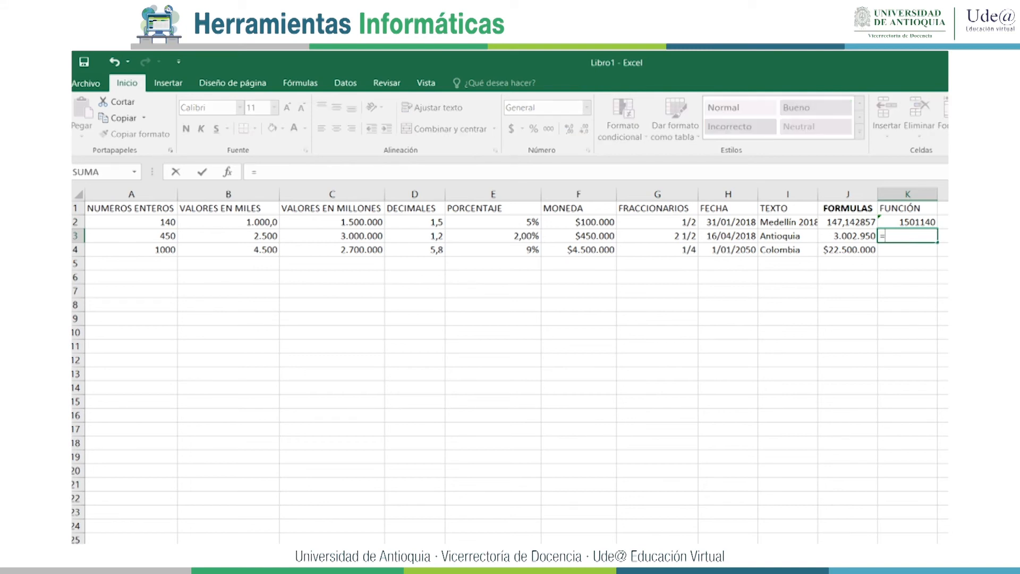
type("SUMA")
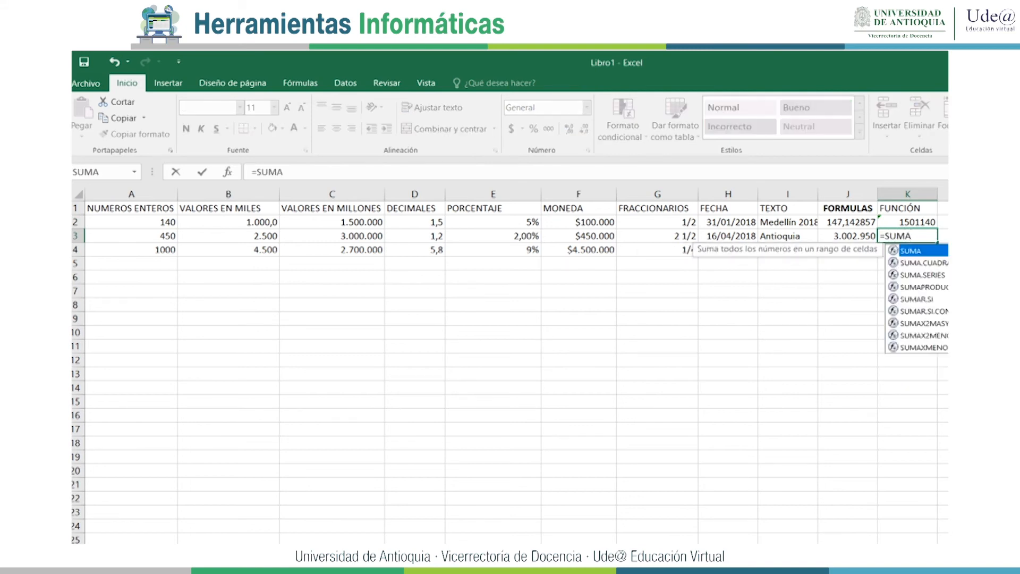
type("(")
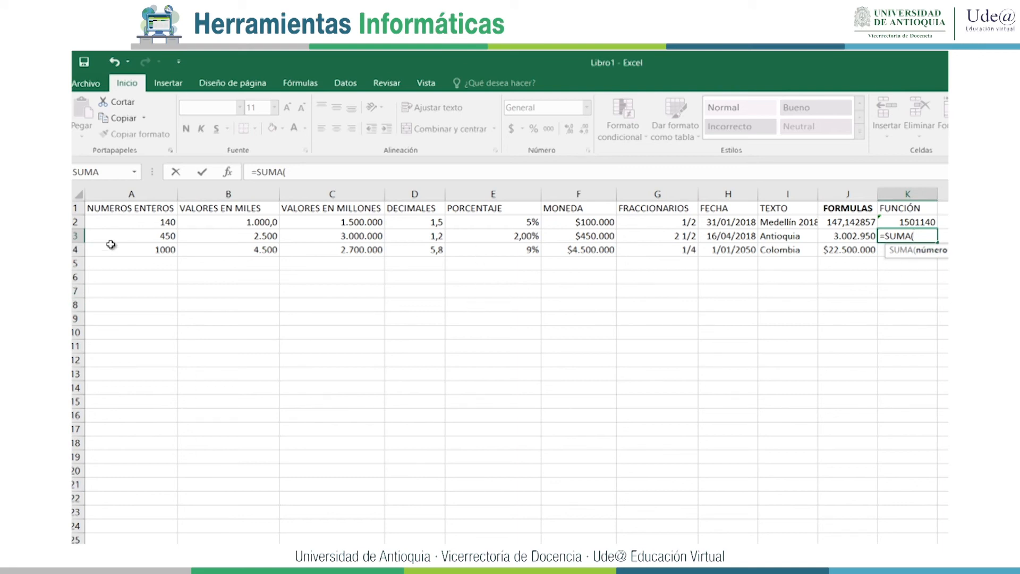
left_click_drag(116, 237, 330, 237)
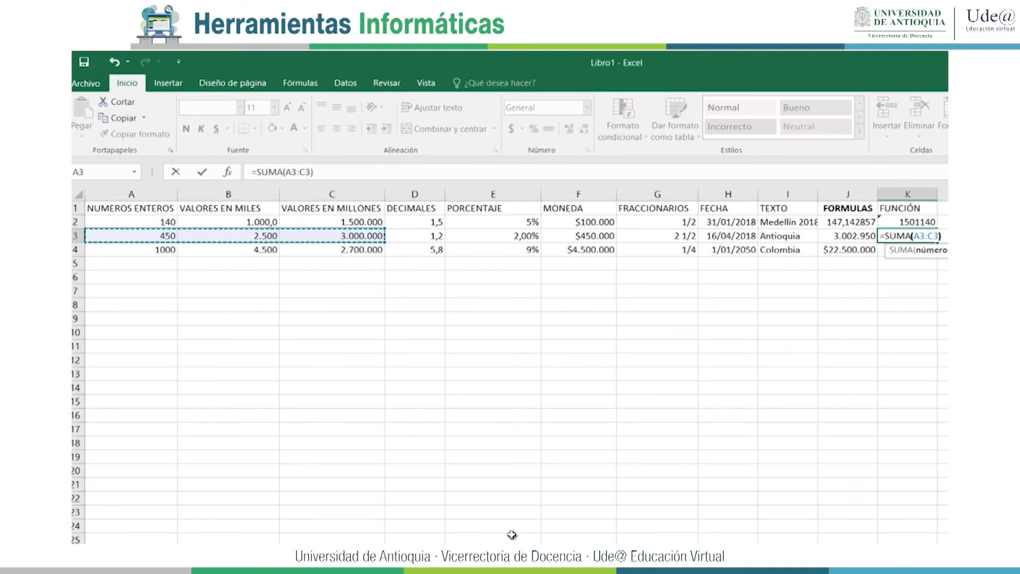
type(")")
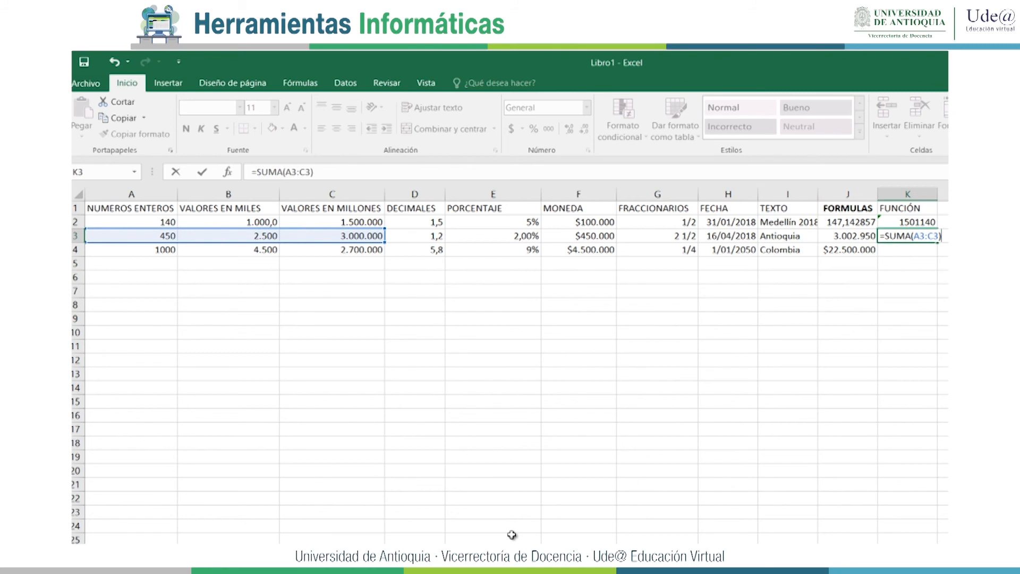
key("Return")
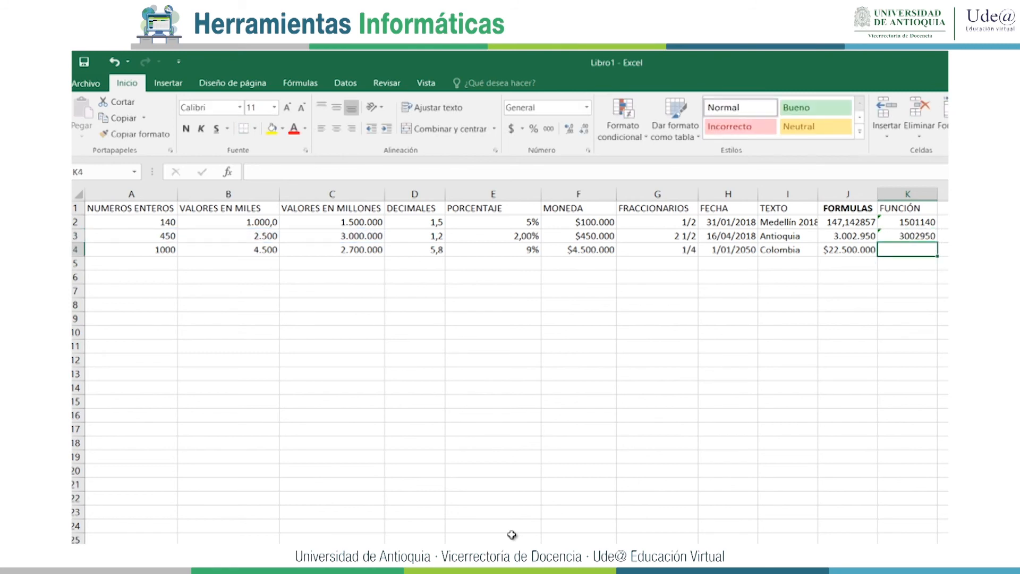
Enter the function =SUMA(A4:C4) in cell K4 to add the first three values of row 4
type("=")
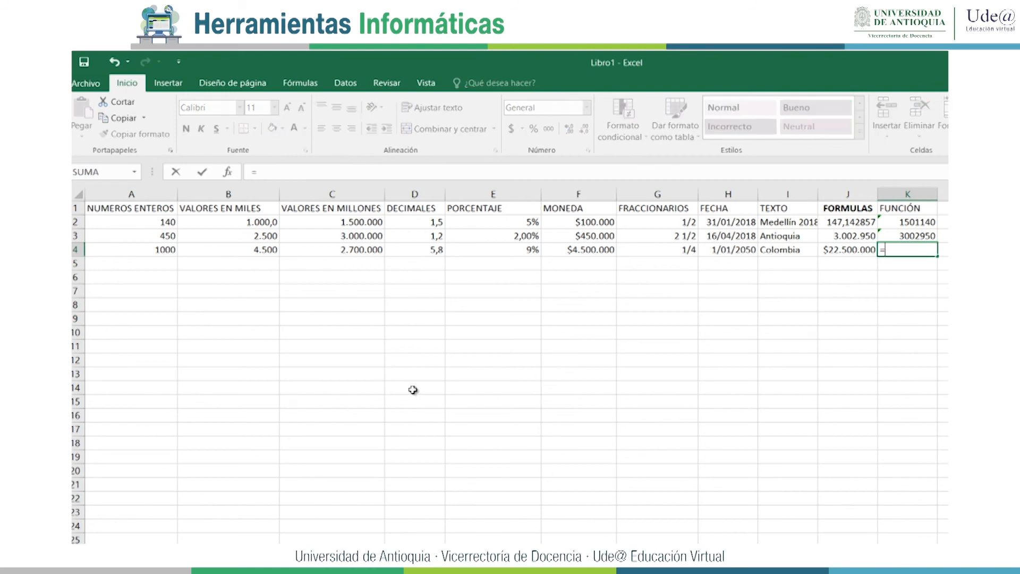
type("SUMA(")
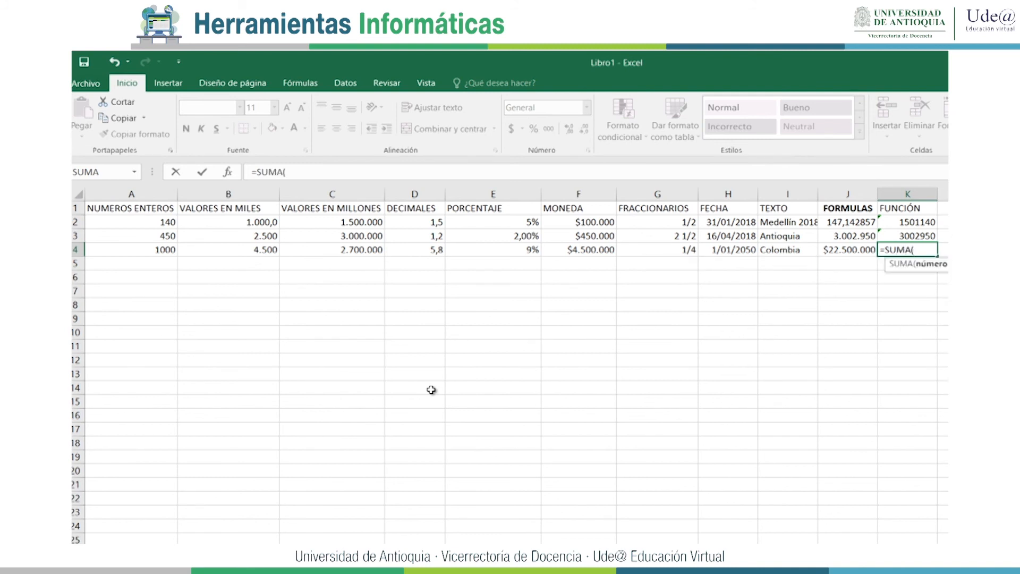
left_click(159, 251)
left_click_drag(159, 250, 391, 257)
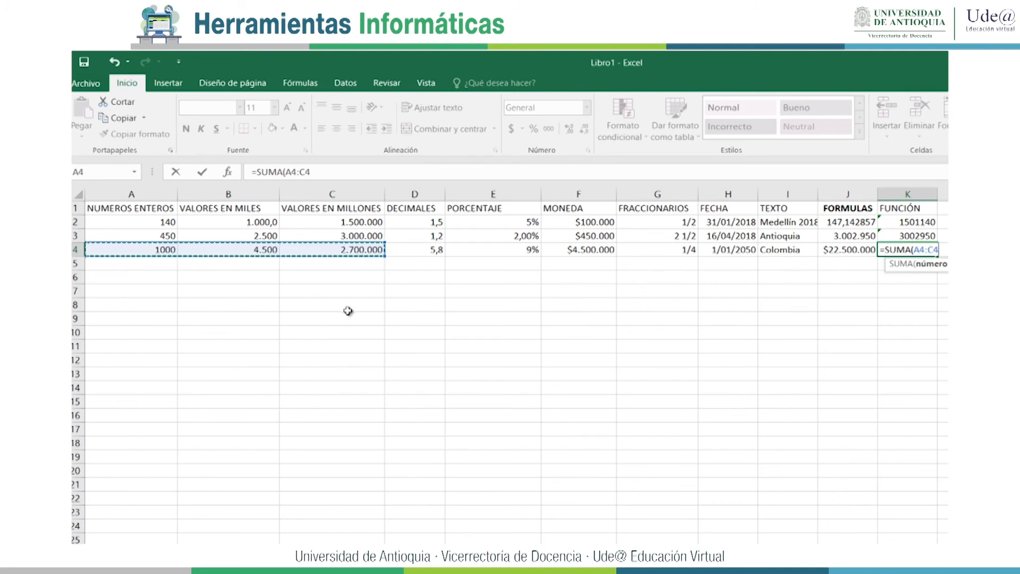
type(")")
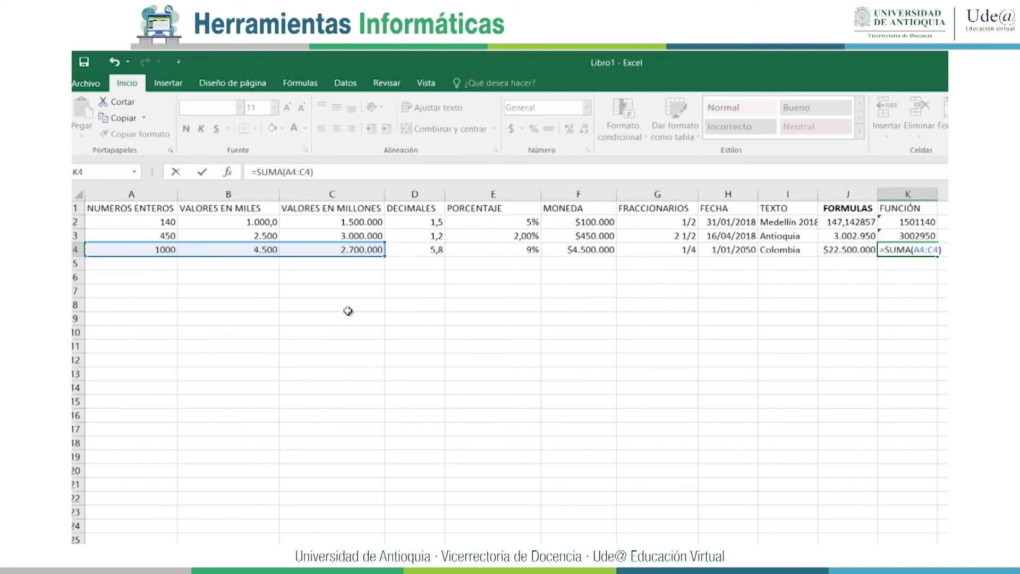
key("Return")
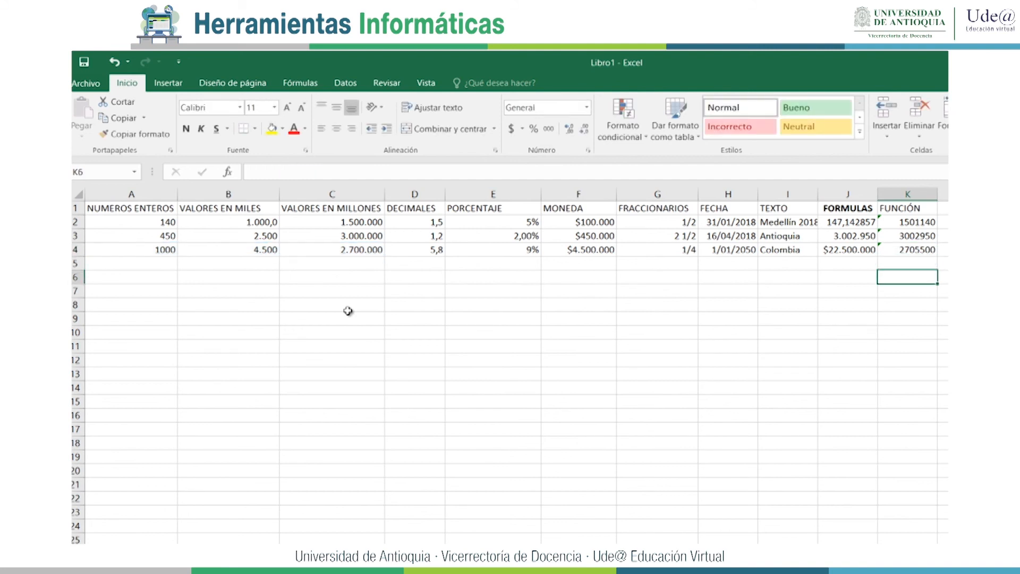
Extend the formula in cell J2 with +SUMA(A2:C2) so it reads =140+B2/PRIMERVALOR+SUMA(A2:C2)
key("Left")
key("Up")
key("Up")
key("Up")
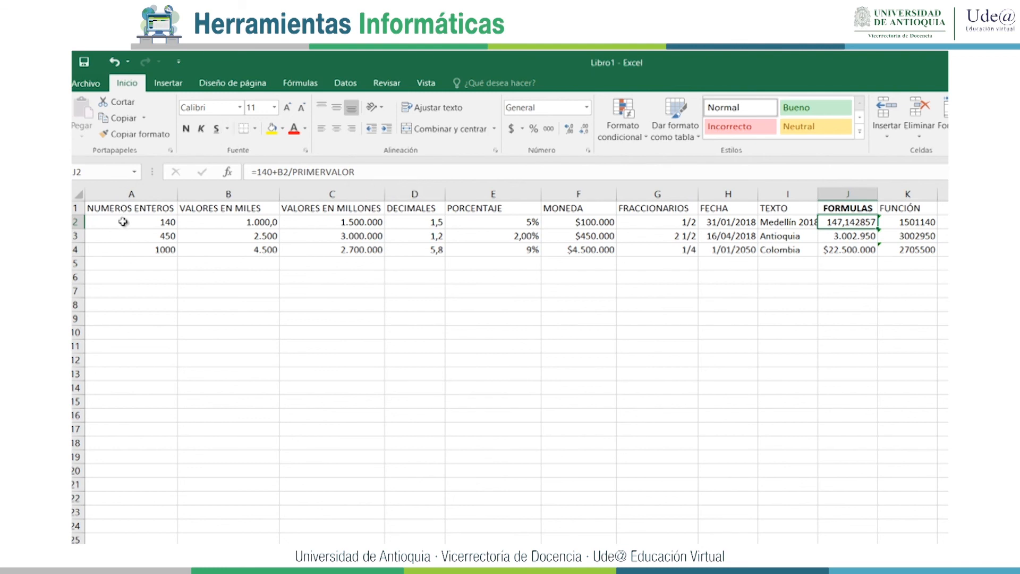
left_click(369, 175)
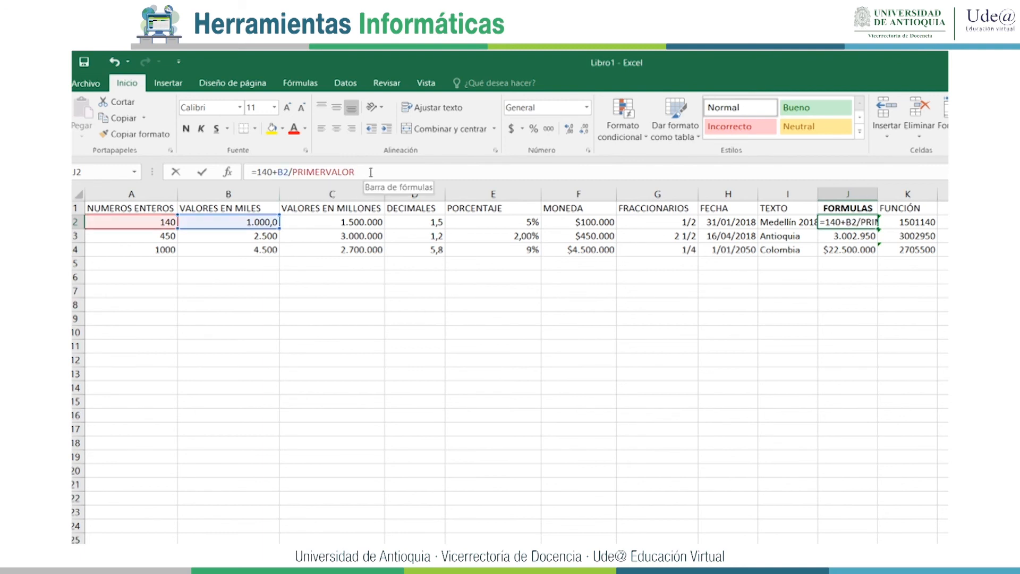
type("+")
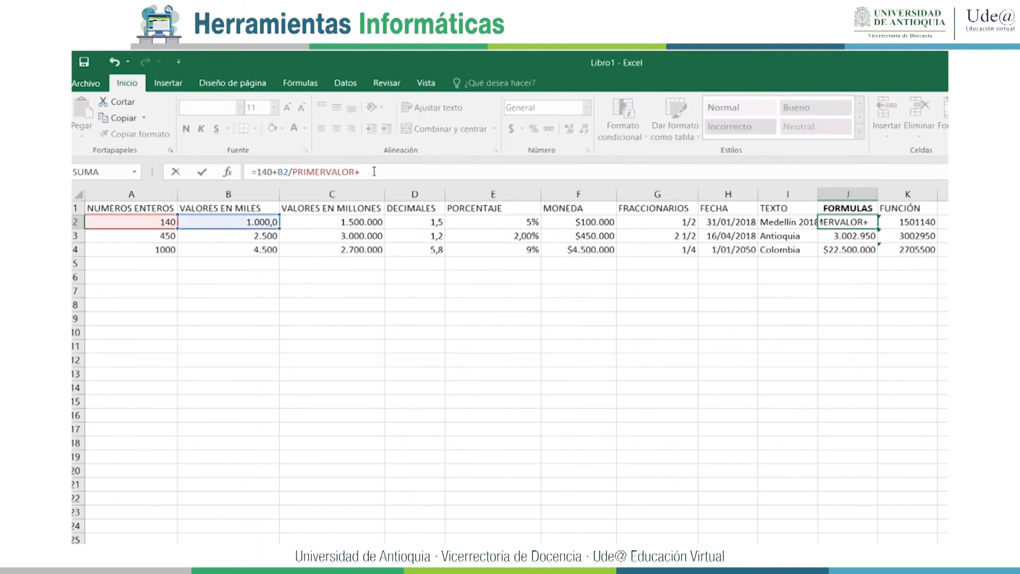
type("SUMA")
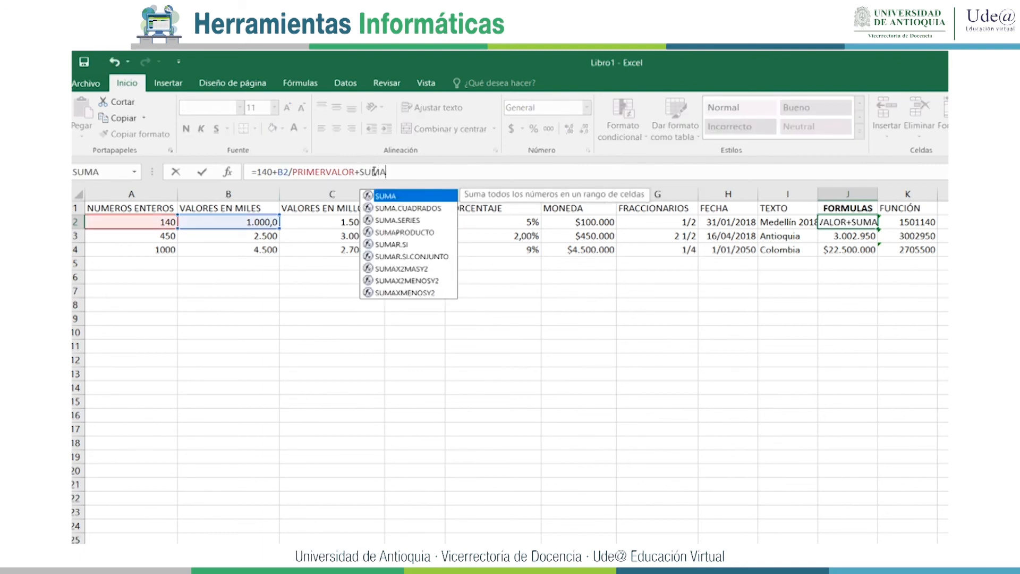
type("(")
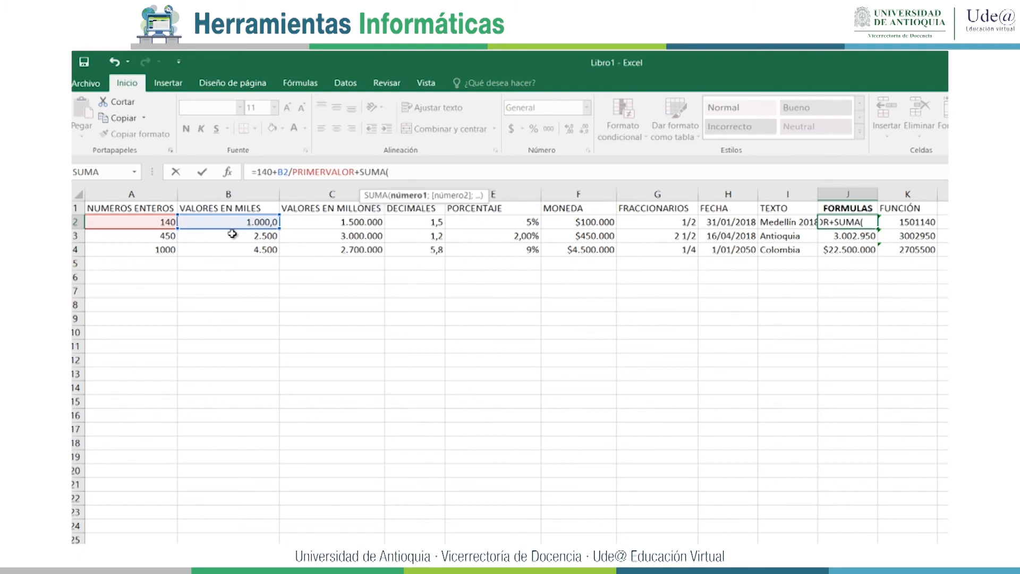
left_click_drag(127, 221, 383, 227)
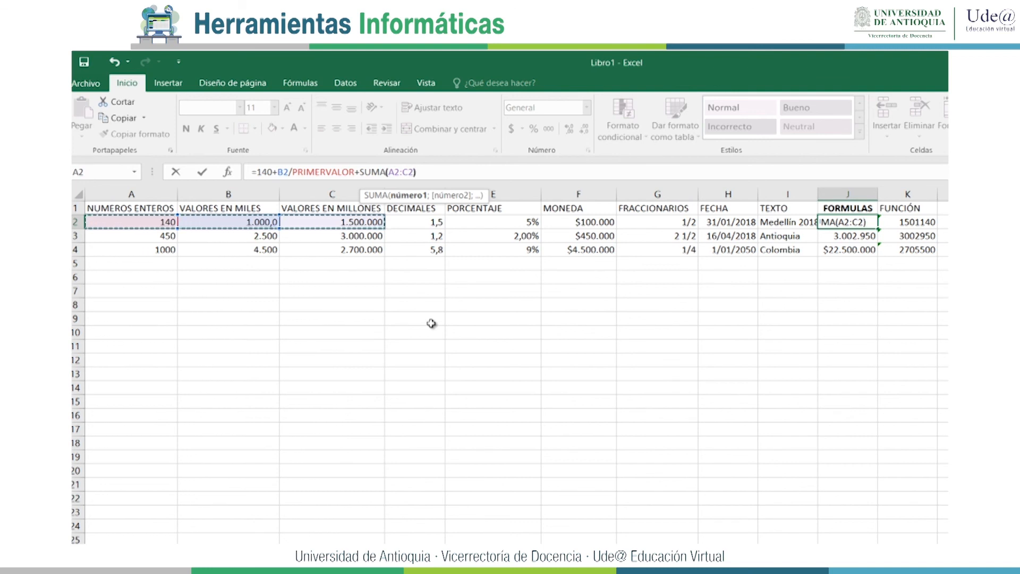
type(")")
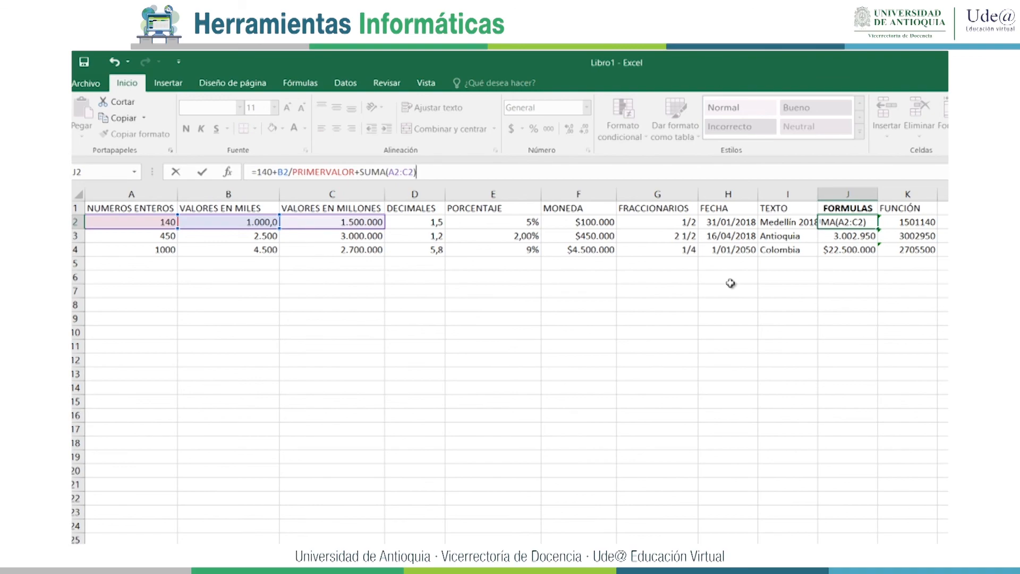
key("Return")
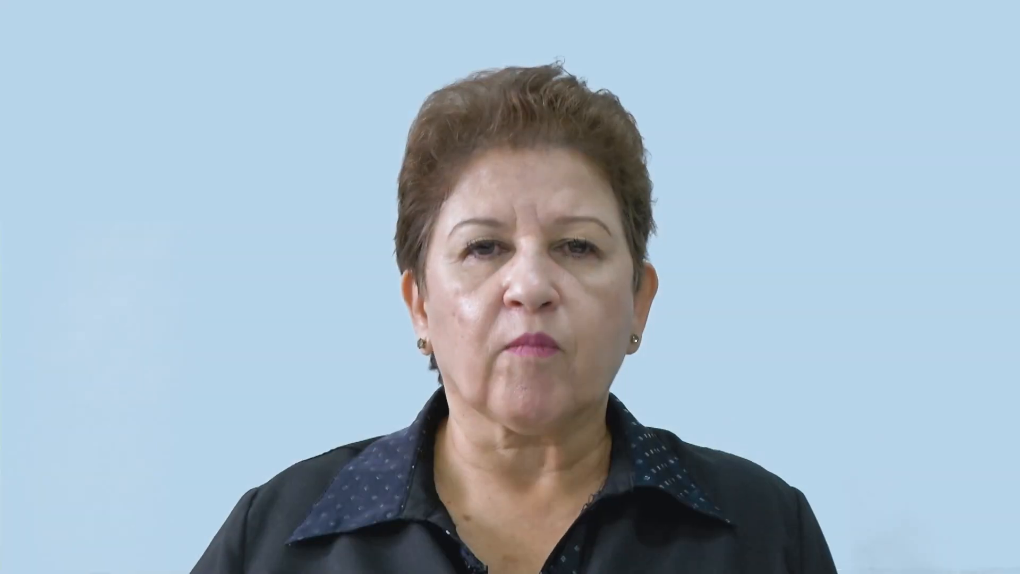